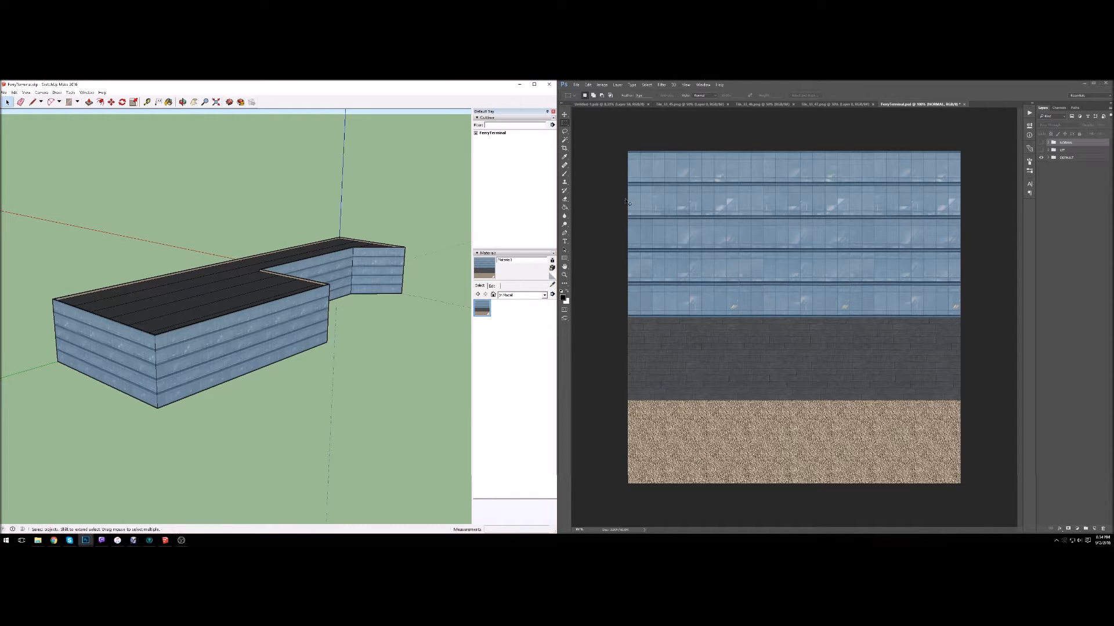
# - Check the texture's image size, and examine the ferry terminal model's walls from several sides
pyautogui.hotkey('ctrl', 'alt', 'i')
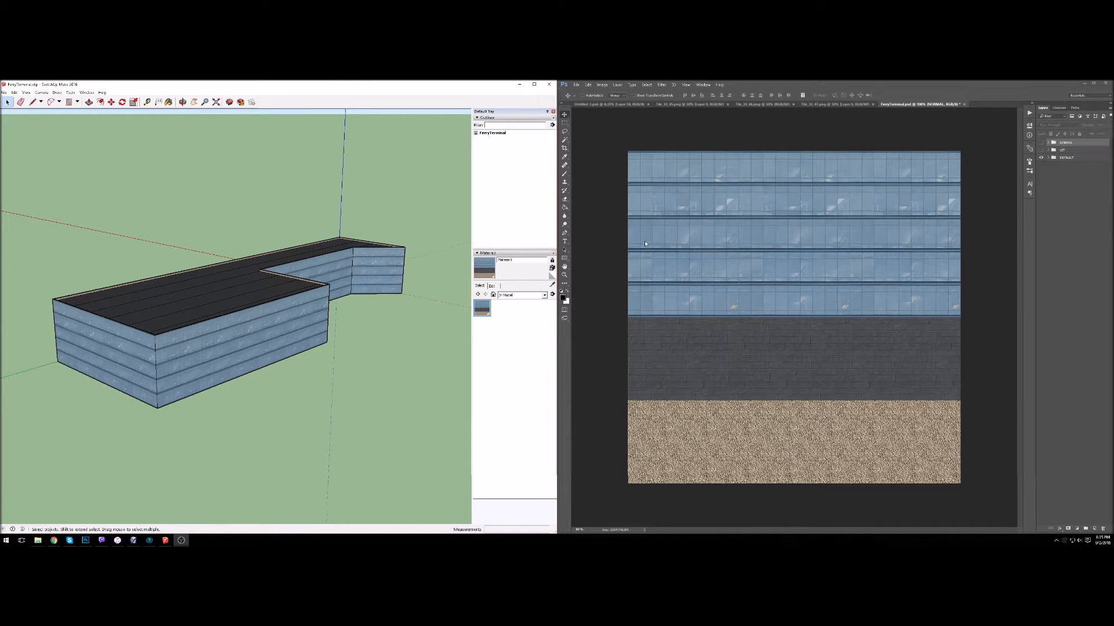
pyautogui.click(236, 243)
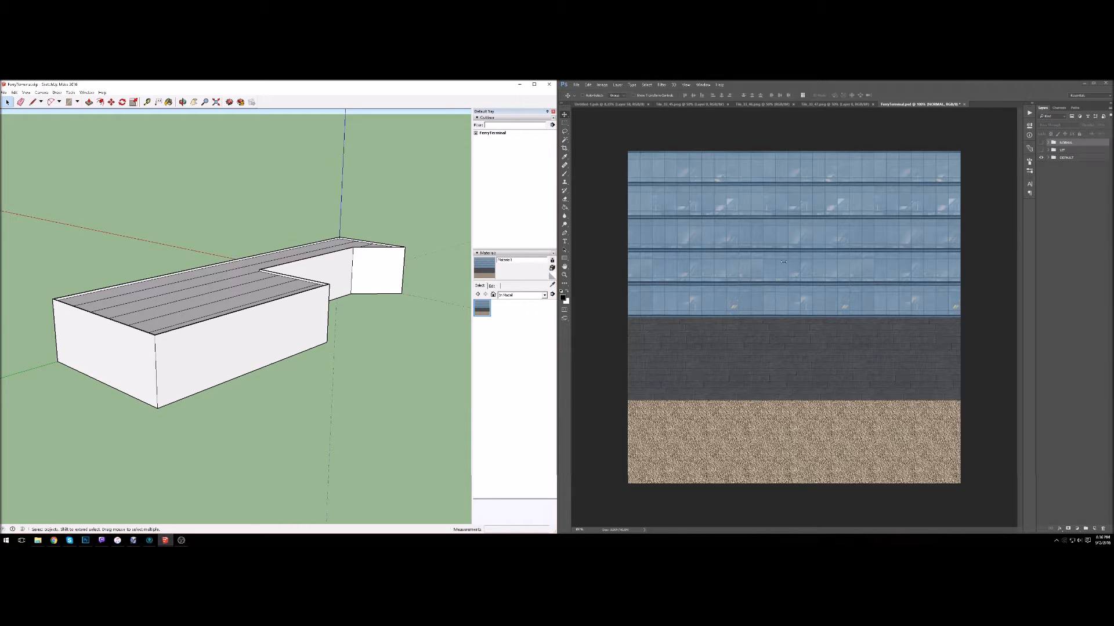
pyautogui.moveTo(78, 401)
pyautogui.mouseDown(button='middle')
pyautogui.moveTo(131, 391)
pyautogui.moveTo(162, 348)
pyautogui.moveTo(117, 254)
pyautogui.mouseUp(button='middle')
pyautogui.moveTo(275, 266)
pyautogui.mouseDown(button='middle')
pyautogui.moveTo(186, 288)
pyautogui.moveTo(94, 338)
pyautogui.moveTo(133, 304)
pyautogui.moveTo(430, 303)
pyautogui.moveTo(246, 274)
pyautogui.moveTo(403, 271)
pyautogui.moveTo(198, 285)
pyautogui.moveTo(343, 287)
pyautogui.mouseUp(button='middle')
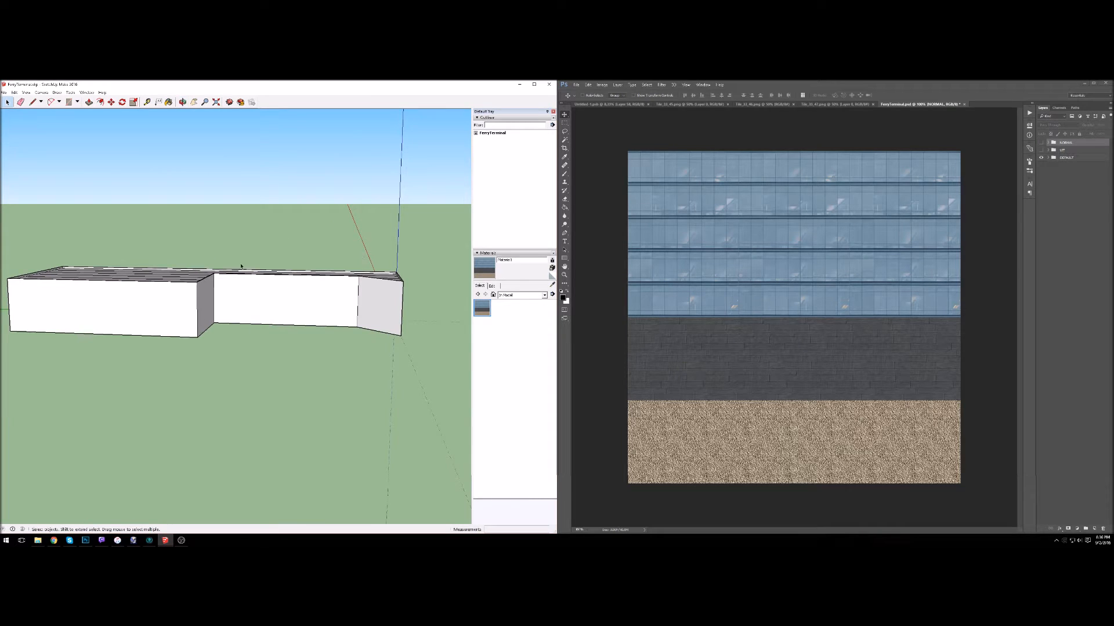
pyautogui.moveTo(241, 266)
pyautogui.mouseDown(button='middle')
pyautogui.moveTo(360, 276)
pyautogui.moveTo(183, 312)
pyautogui.mouseUp(button='middle')
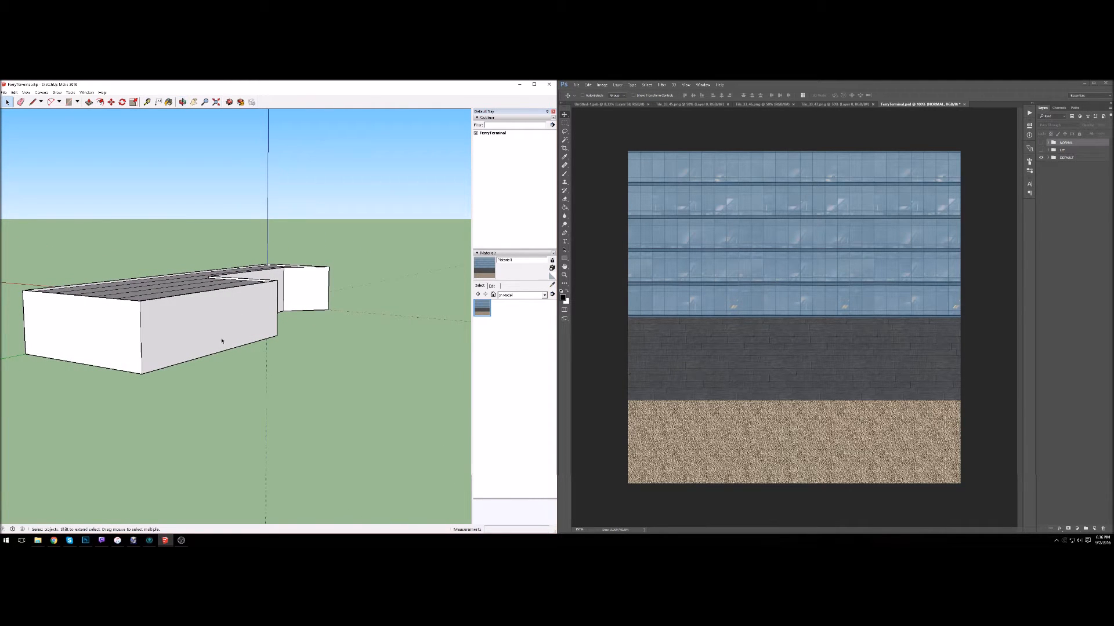
# - Marquee-select the texture's glass facade rows, followed by a full-height strip along its left edge, and clear the selection
pyautogui.click(898, 86)
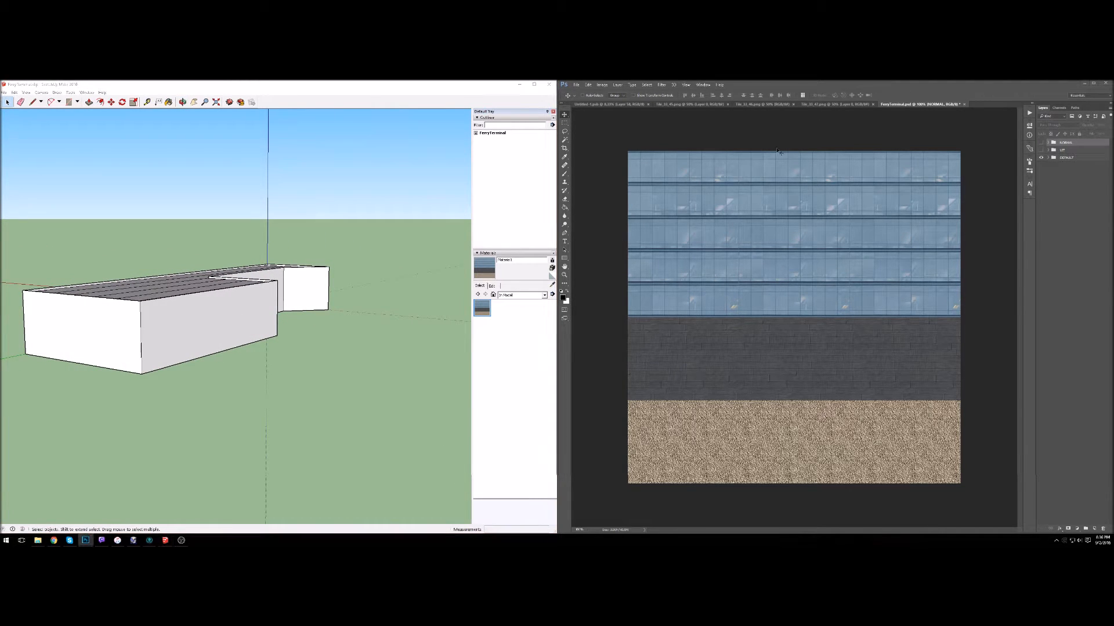
pyautogui.click(564, 123)
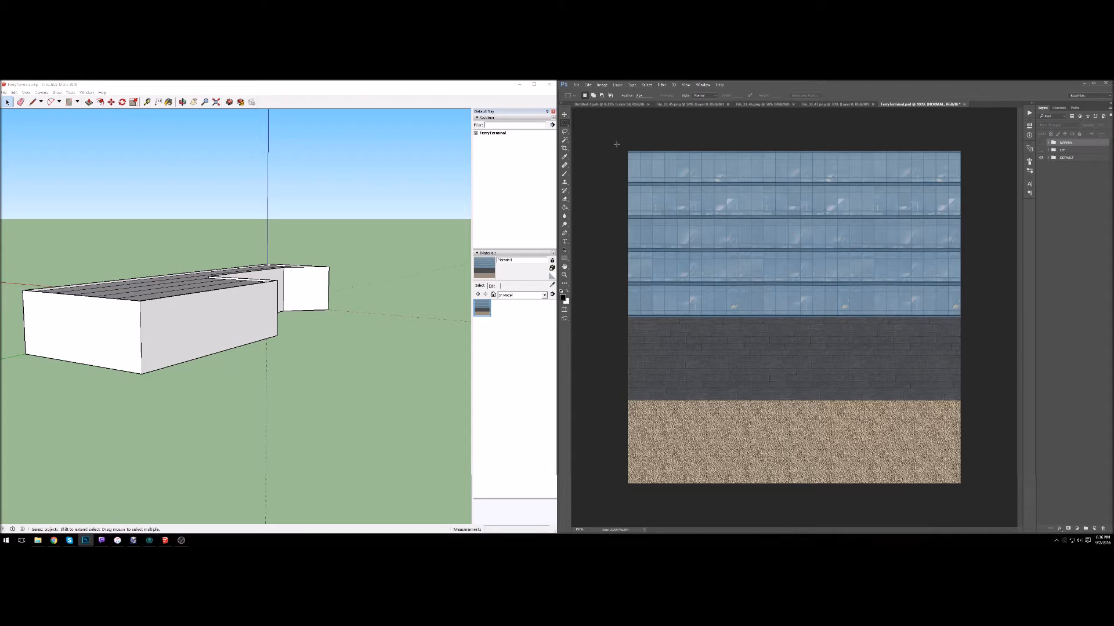
pyautogui.click(111, 395)
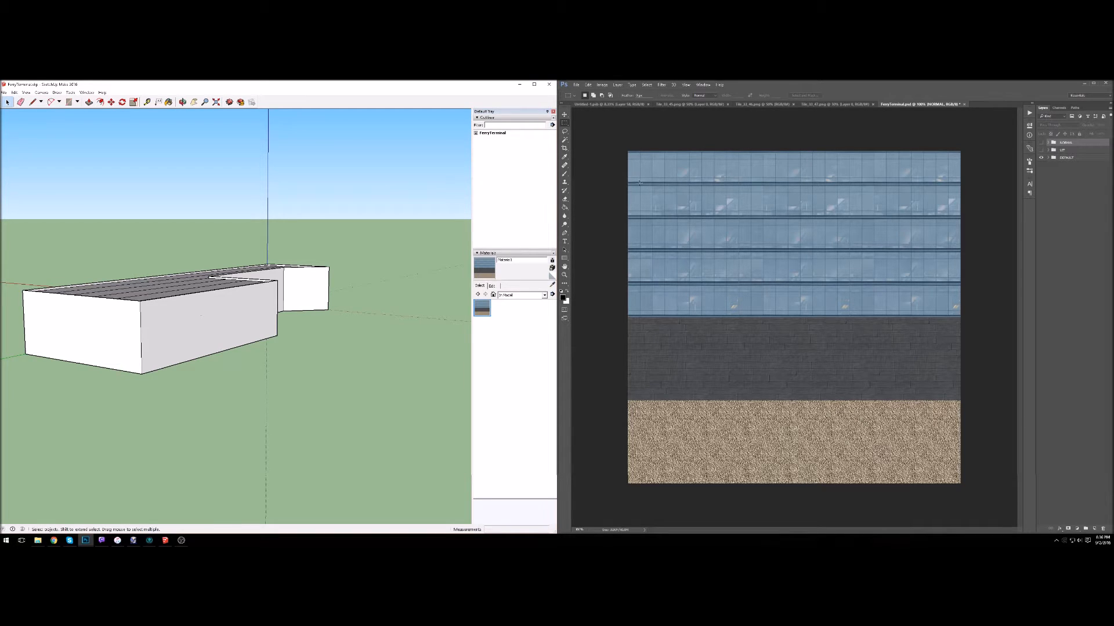
pyautogui.moveTo(610, 145); pyautogui.dragTo(982, 316)
pyautogui.moveTo(626, 150)
pyautogui.mouseDown()
pyautogui.moveTo(836, 207)
pyautogui.moveTo(1006, 288)
pyautogui.moveTo(1009, 318)
pyautogui.mouseUp()
pyautogui.moveTo(612, 146); pyautogui.dragTo(973, 317)
pyautogui.moveTo(621, 131); pyautogui.dragTo(681, 493)
pyautogui.click(605, 165)
pyautogui.scroll(-5, 400, 343)
pyautogui.scroll(5, 320, 327)
pyautogui.moveTo(321, 328); pyautogui.dragTo(311, 335, button='middle')
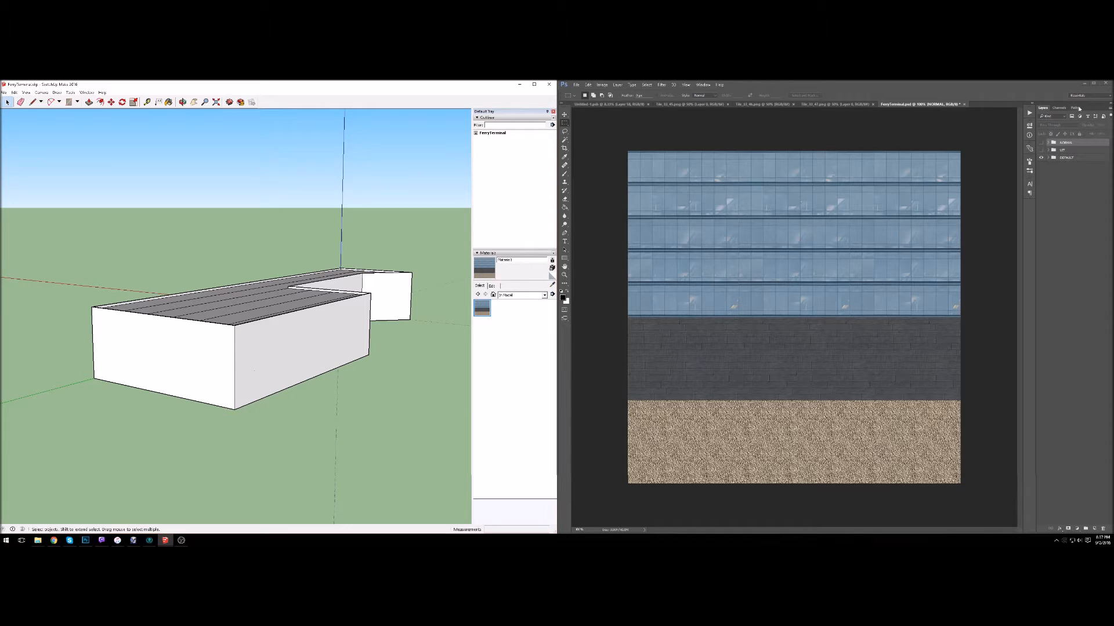
# - Expand the DEFAULT layer group and toggle the gravel layer's visibility off and on to see its area
pyautogui.click(1048, 160)
pyautogui.click(1048, 159)
pyautogui.click(1041, 180)
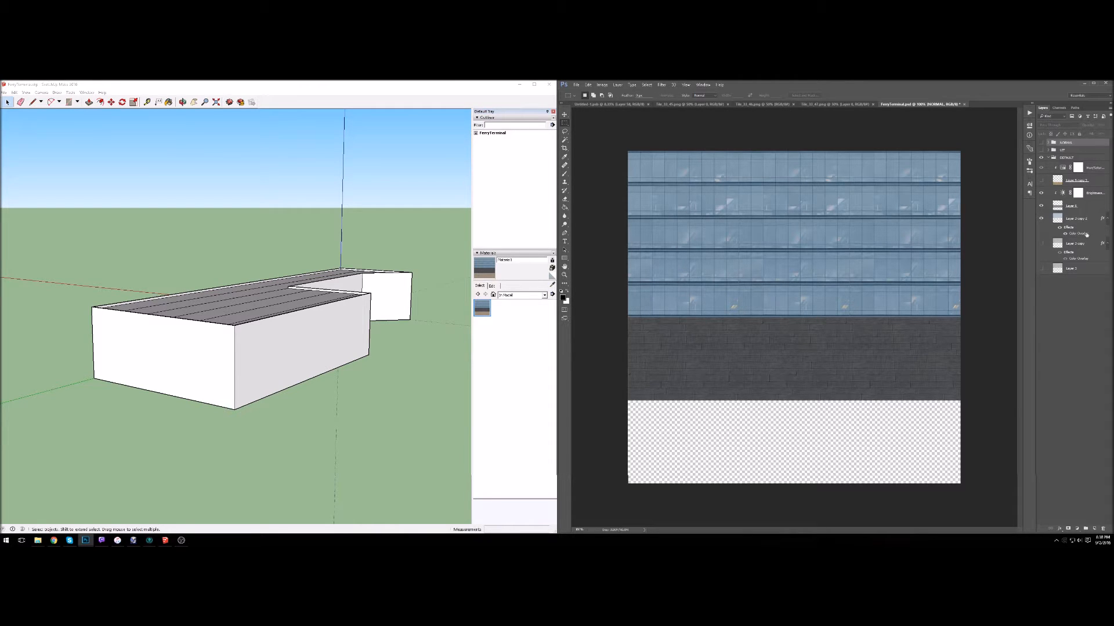
pyautogui.click(1041, 180)
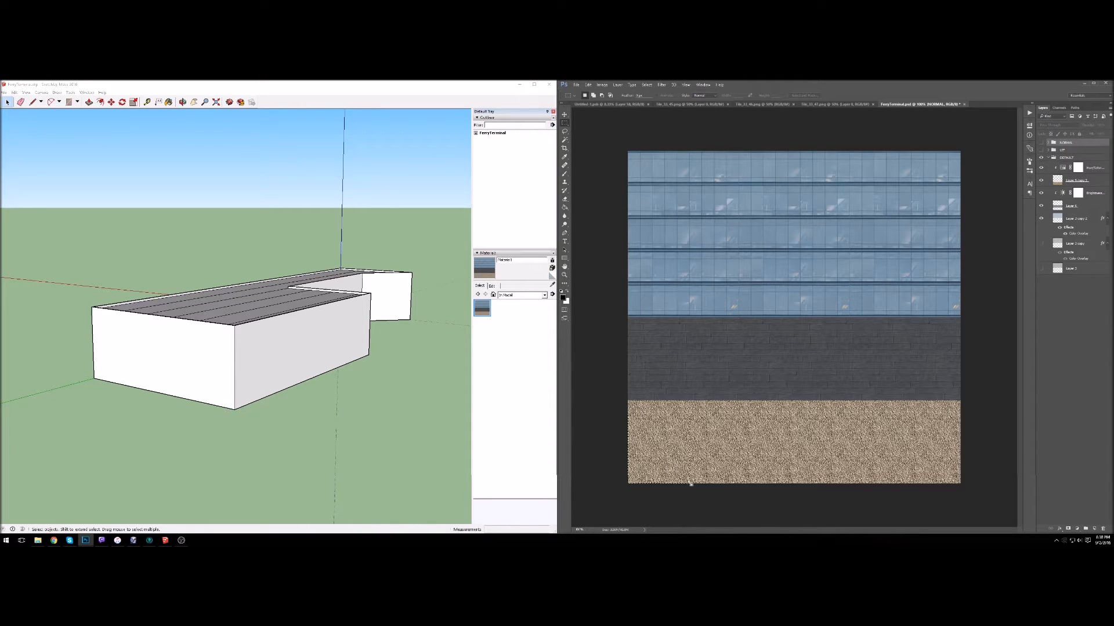
# - Add a new layer, paint a black brush dab over the gravel's left end, and undo the dab
pyautogui.click(564, 173)
pyautogui.click(1093, 527)
pyautogui.click(667, 445)
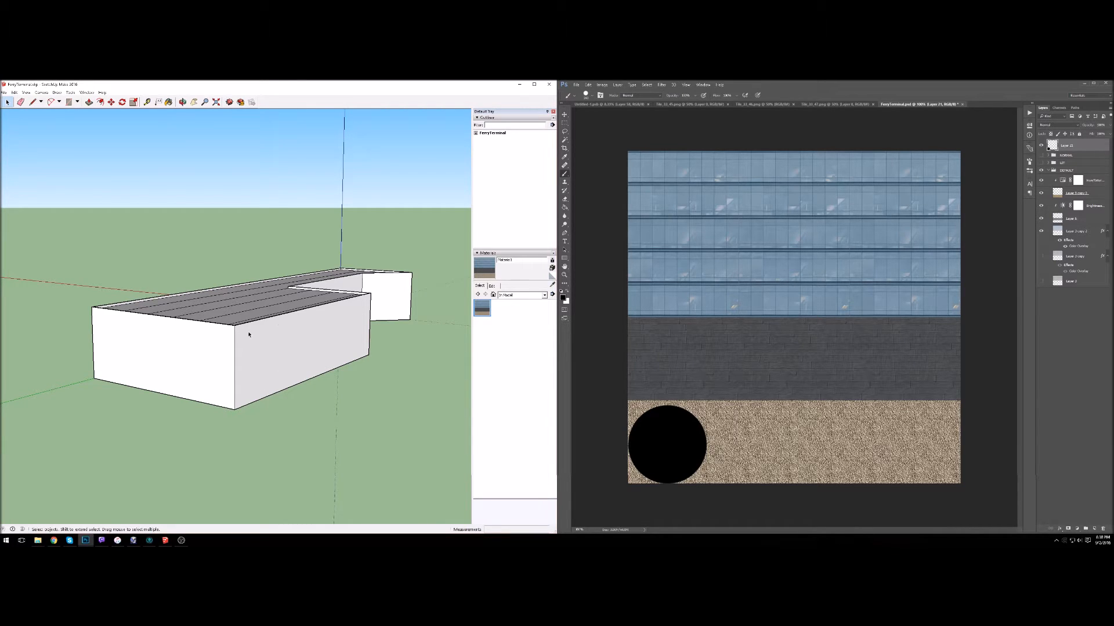
pyautogui.hotkey('ctrl', 'z')
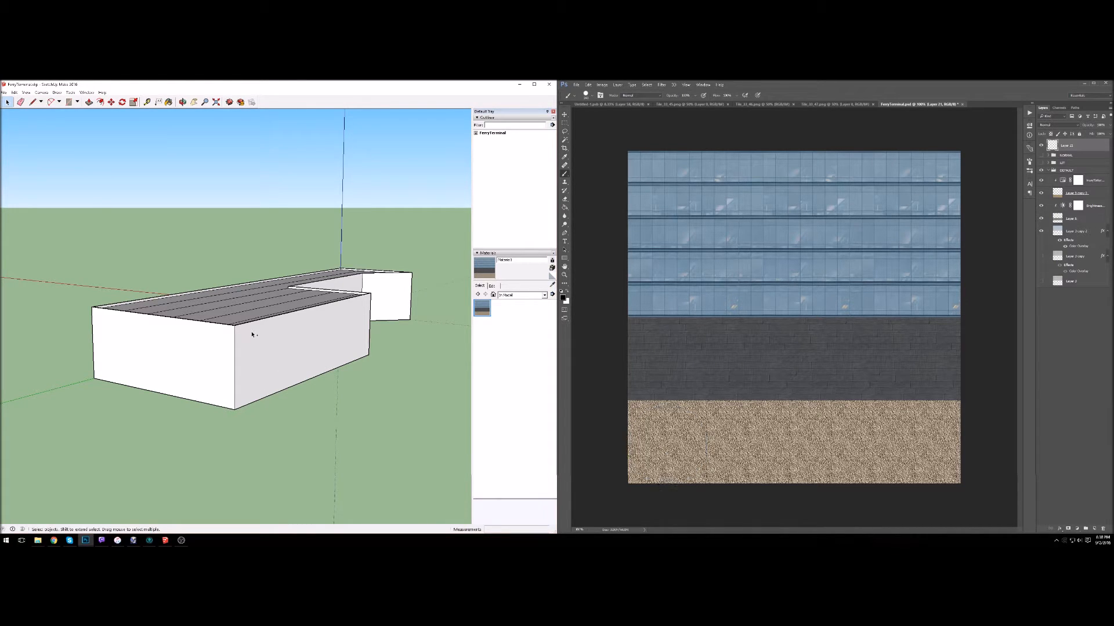
# - Check the image size without changing it, and try extending the canvas height to 2048 pixels
pyautogui.hotkey('ctrl', 'alt', 'i')
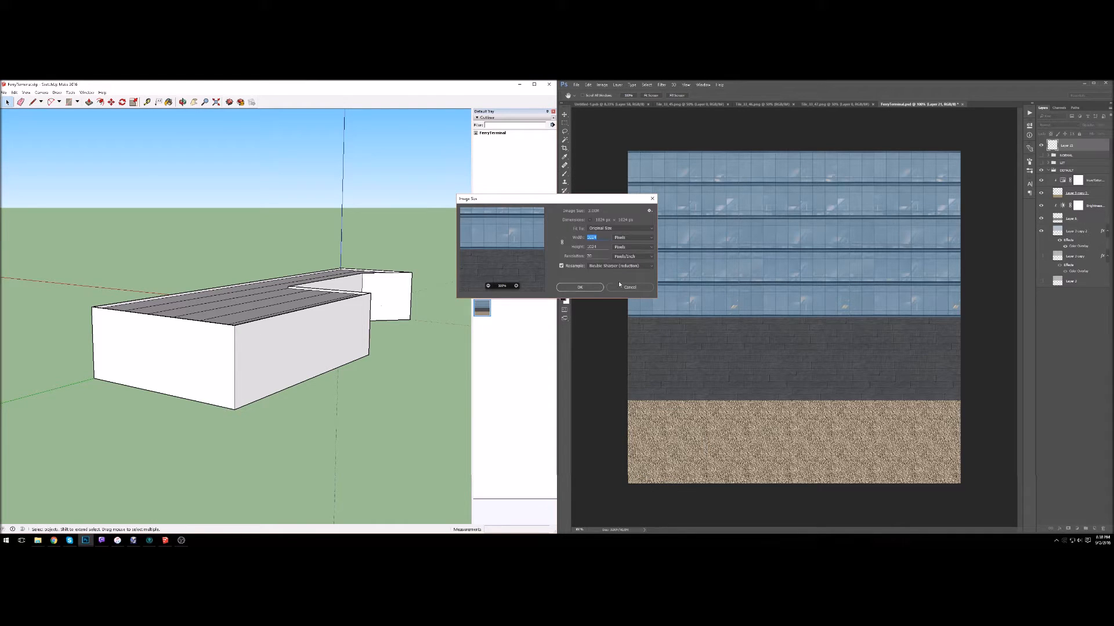
pyautogui.click(620, 286)
pyautogui.hotkey('ctrl', 'alt', 'c')
pyautogui.click(551, 266)
pyautogui.moveTo(549, 247); pyautogui.dragTo(518, 247)
pyautogui.write('2048')
pyautogui.press('Return')
pyautogui.scroll(2, 622, 274)
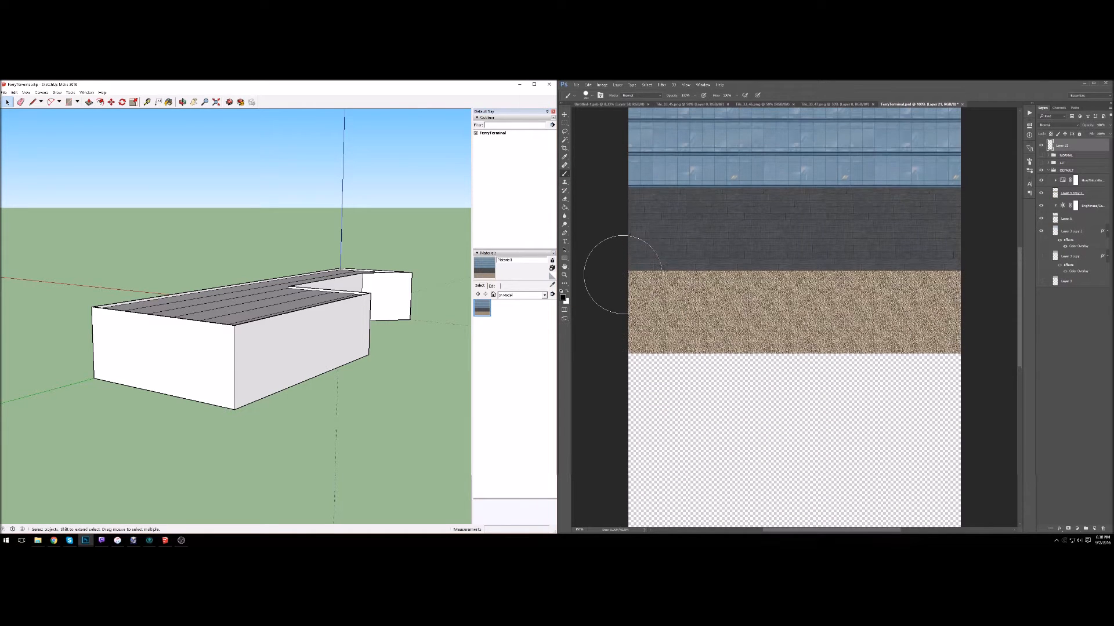
pyautogui.click(565, 114)
pyautogui.scroll(3, 720, 371)
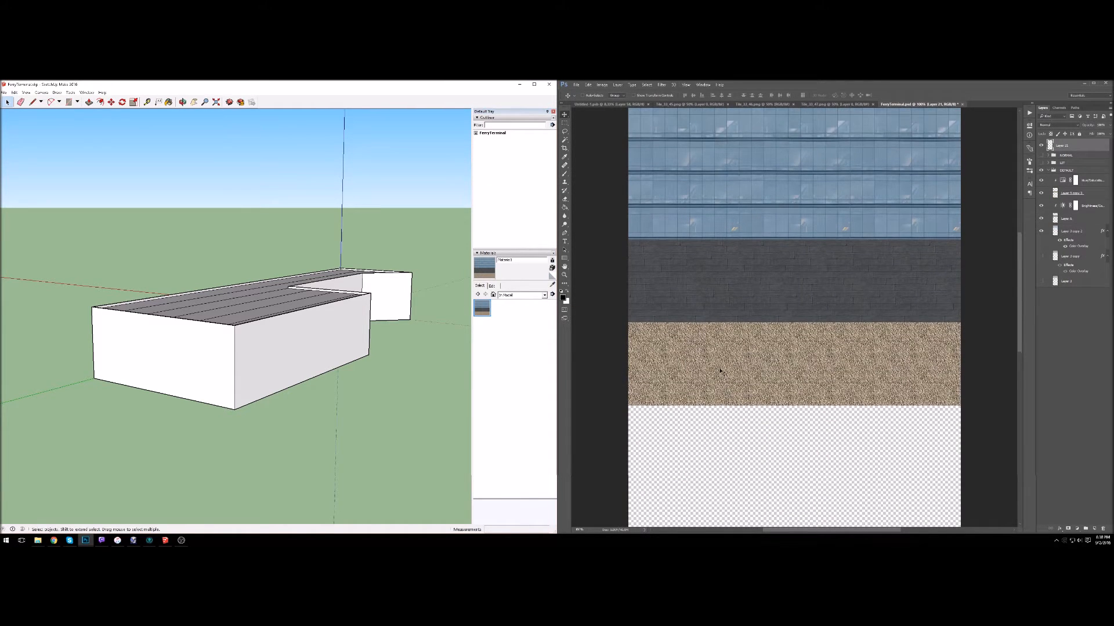
pyautogui.scroll(2, 719, 372)
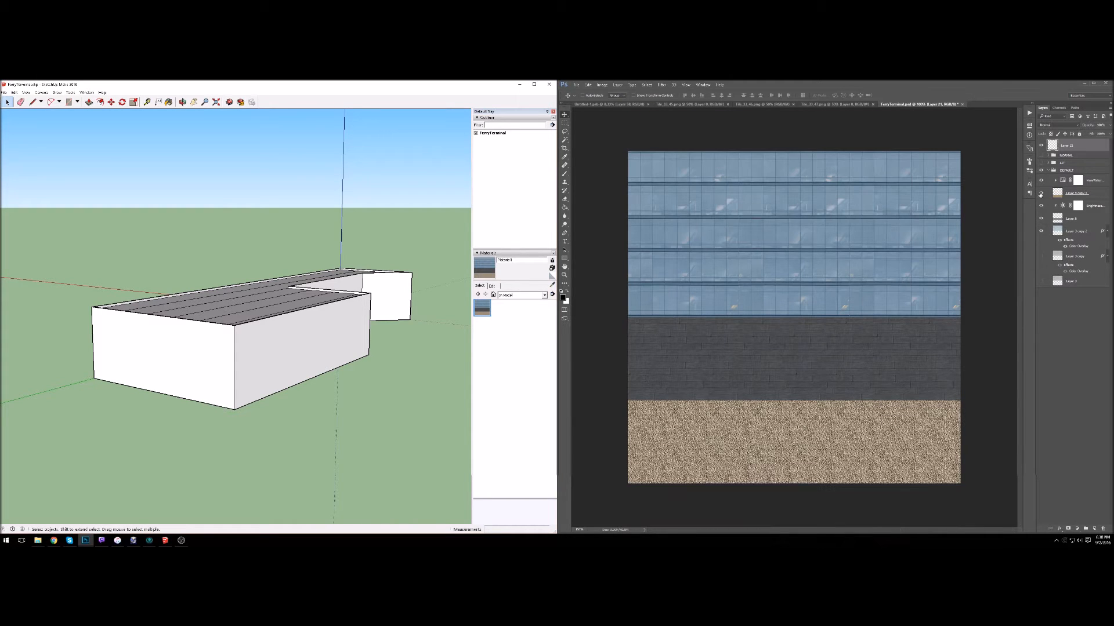
# - Hide the gravel layer and paint a round black brush dab at the left end of the emptied area
pyautogui.click(1040, 194)
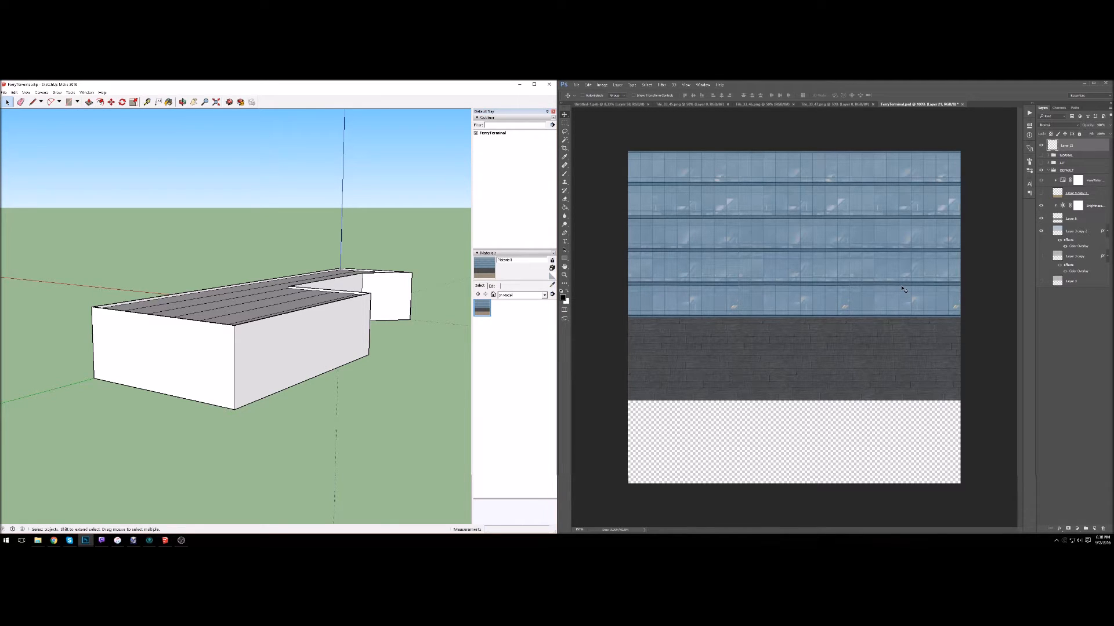
pyautogui.click(565, 174)
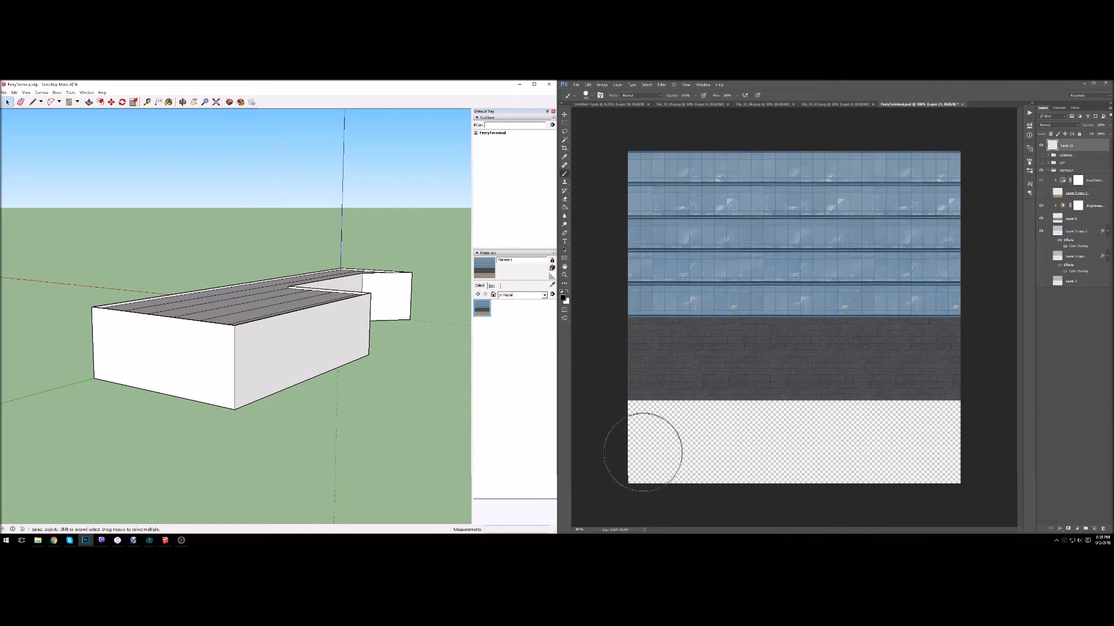
pyautogui.click(667, 446)
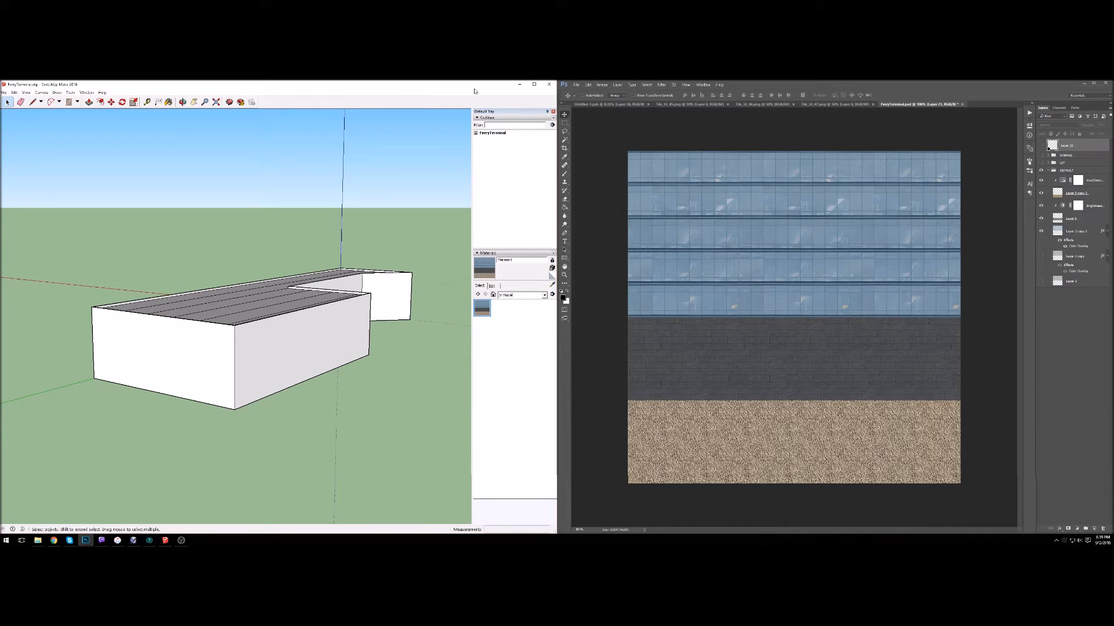
# - Switch to File Explorer and locate the FerryTerminal.skp and FerryTerminal.obj files in the Objects folder
pyautogui.click(37, 540)
pyautogui.click(163, 521)
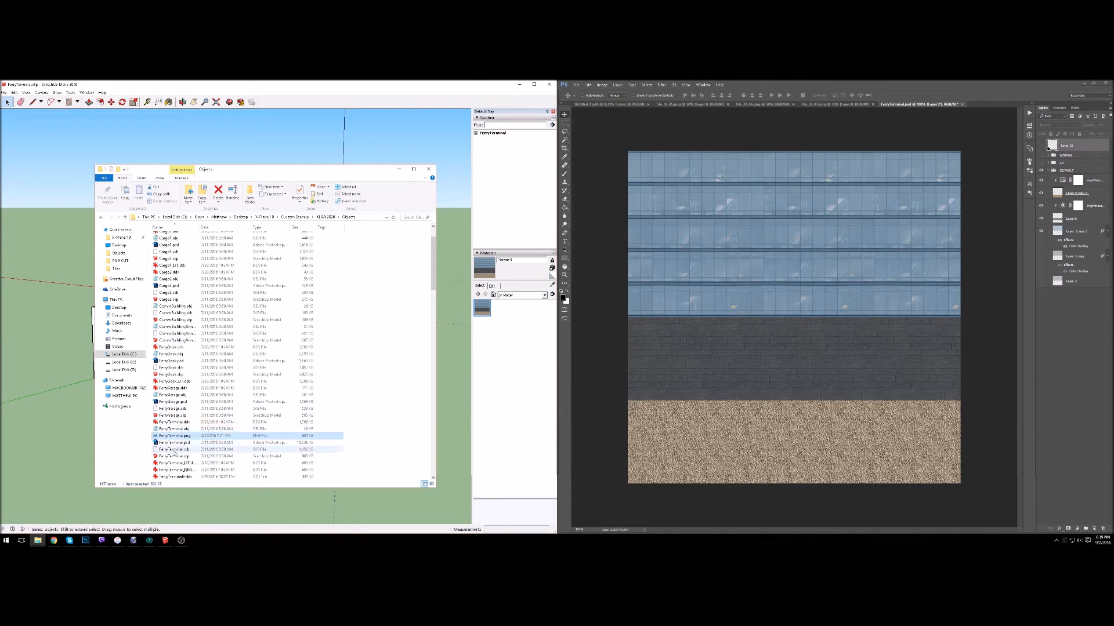
pyautogui.click(188, 458)
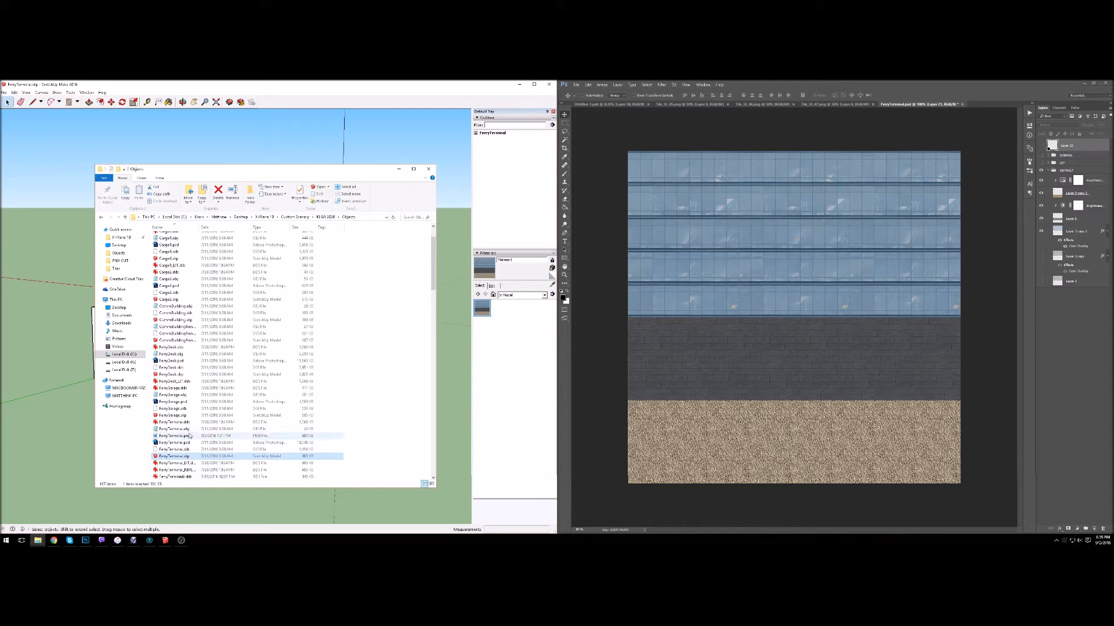
pyautogui.click(188, 430)
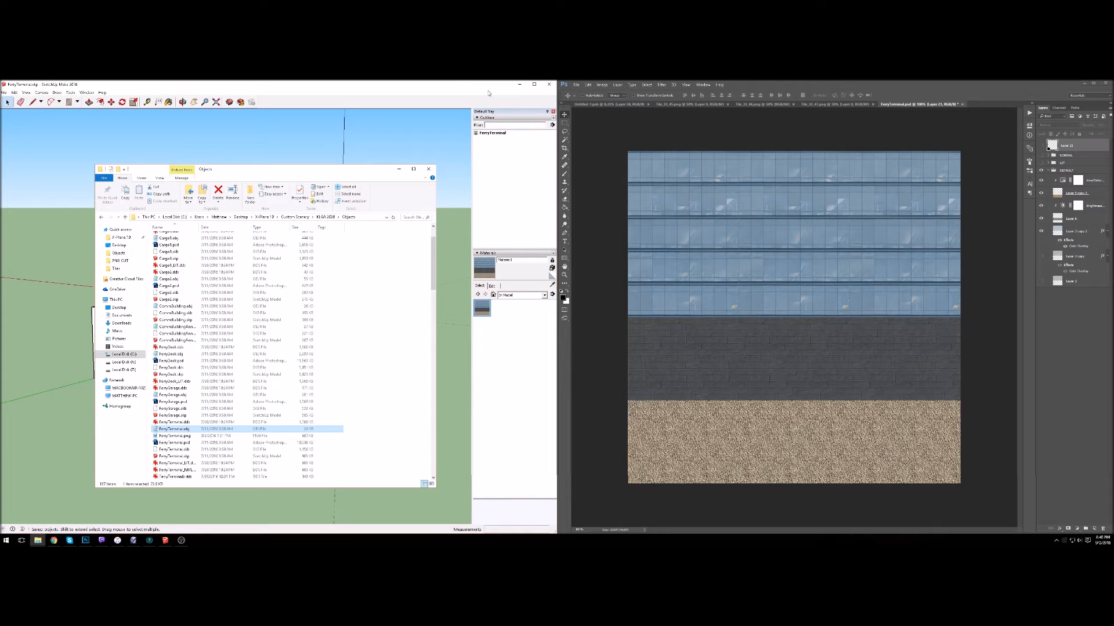
# - Switch to SketchUp and delete the building texture material from the model
pyautogui.click(426, 91)
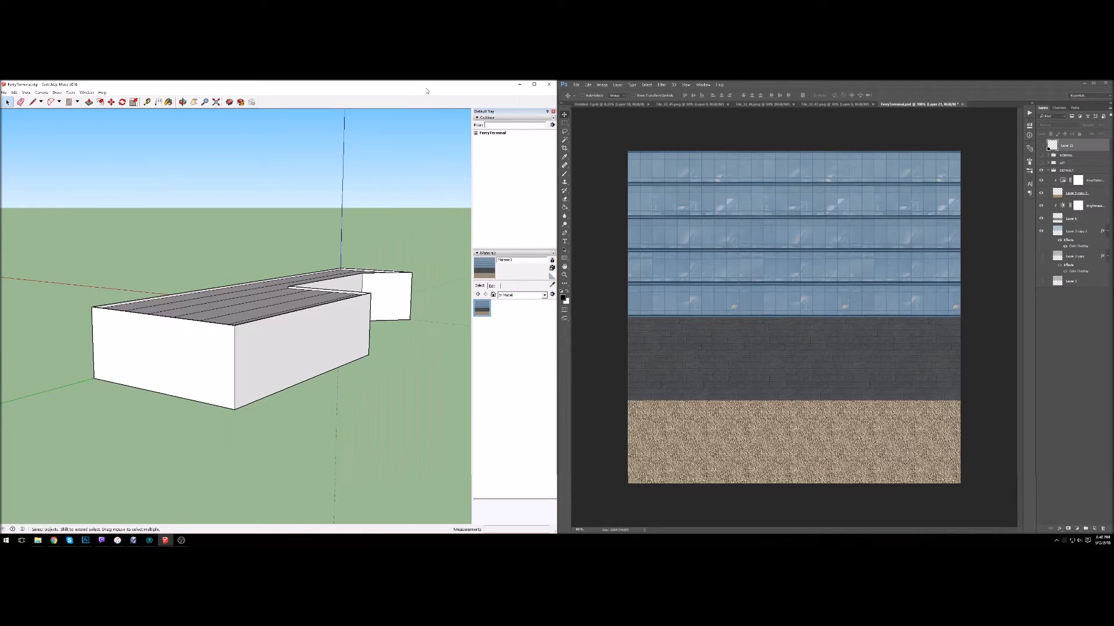
pyautogui.rightClick(482, 309)
pyautogui.click(504, 315)
pyautogui.click(327, 330)
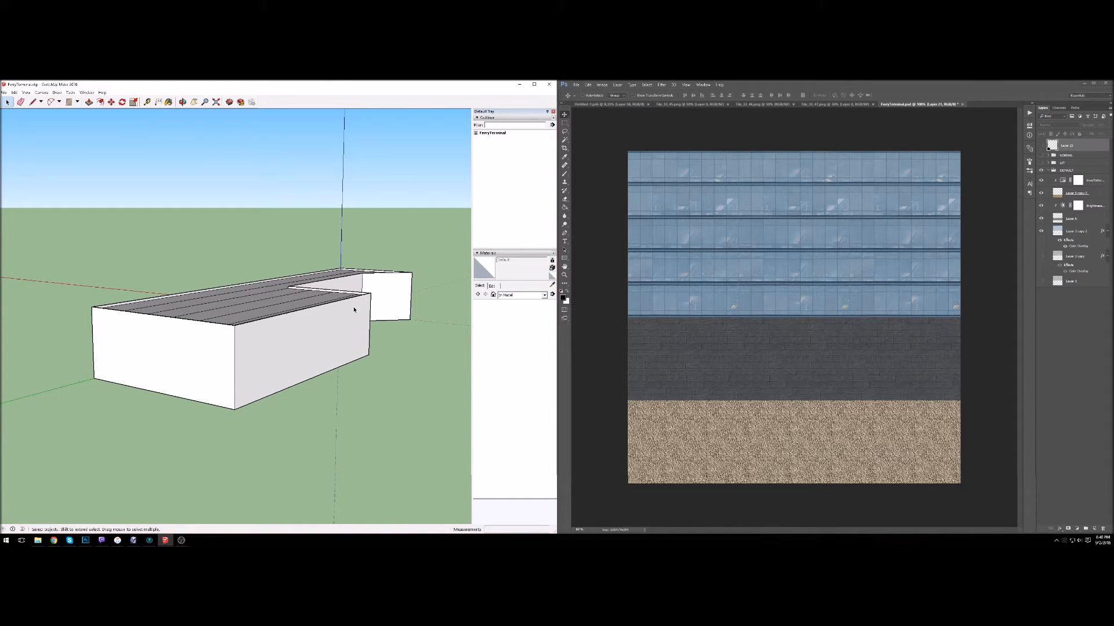
# - Check the Materials entry of the default tray, look through the Materials library, and return to the In Model collection
pyautogui.click(92, 93)
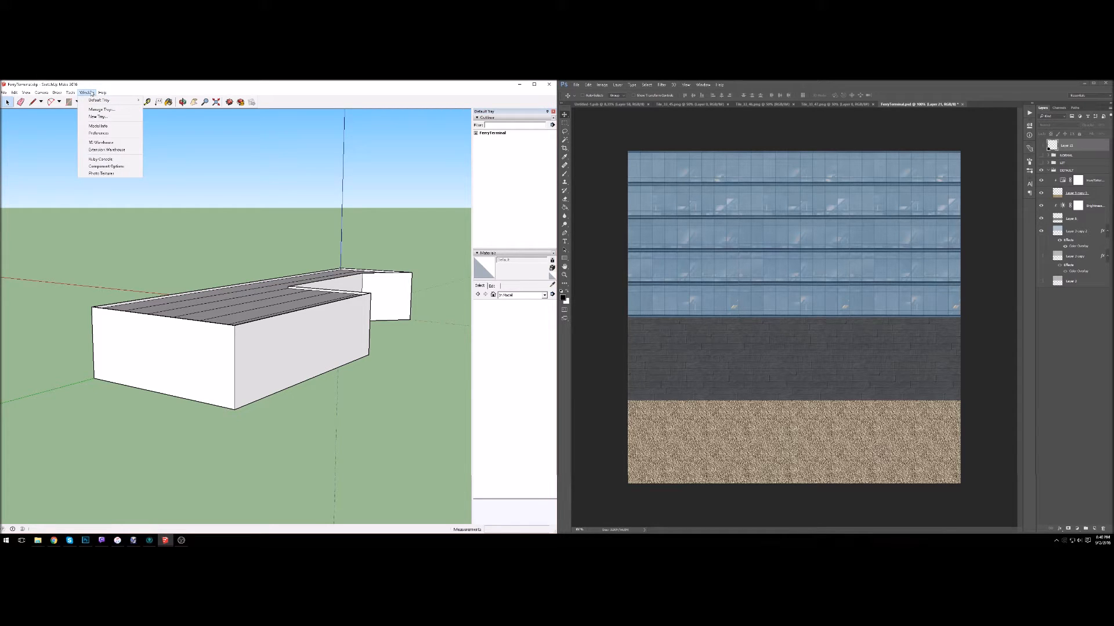
pyautogui.moveTo(116, 100)
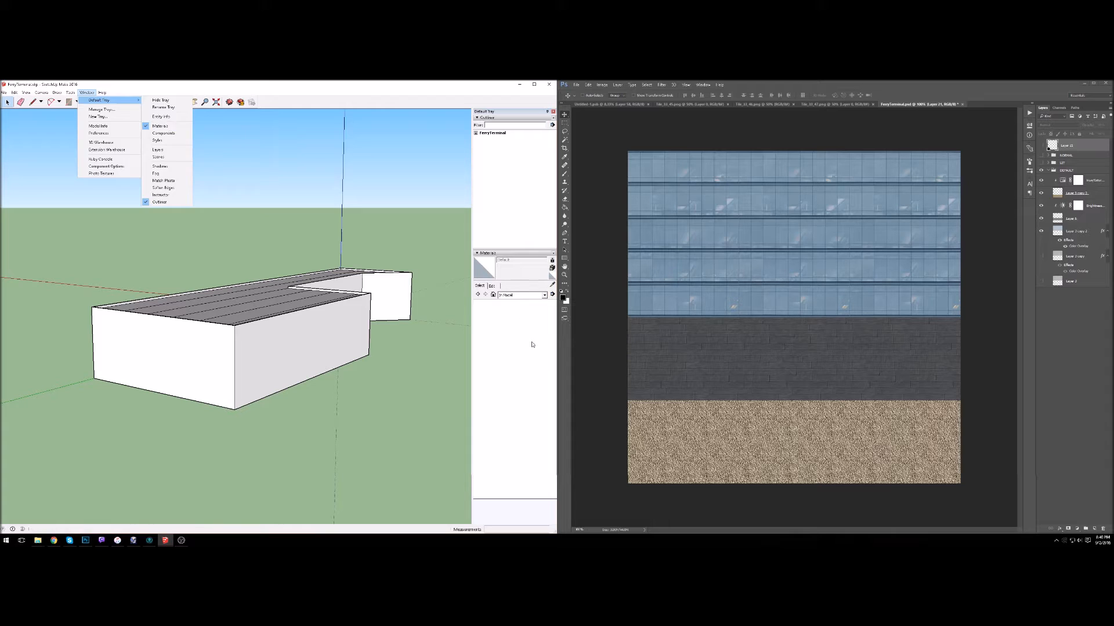
pyautogui.click(167, 128)
pyautogui.click(545, 295)
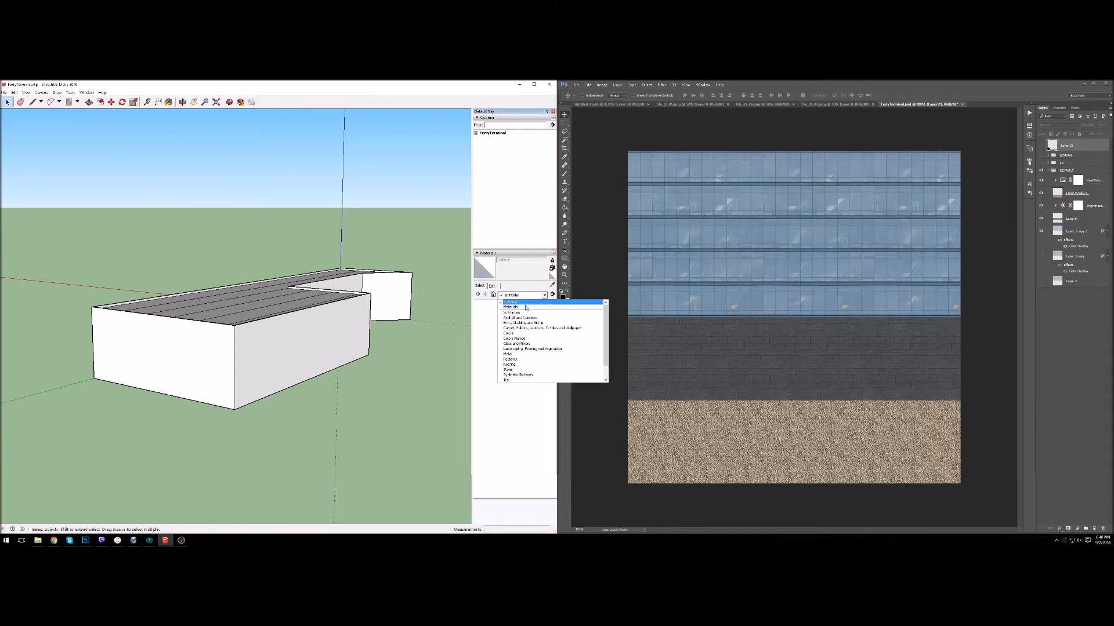
pyautogui.click(522, 309)
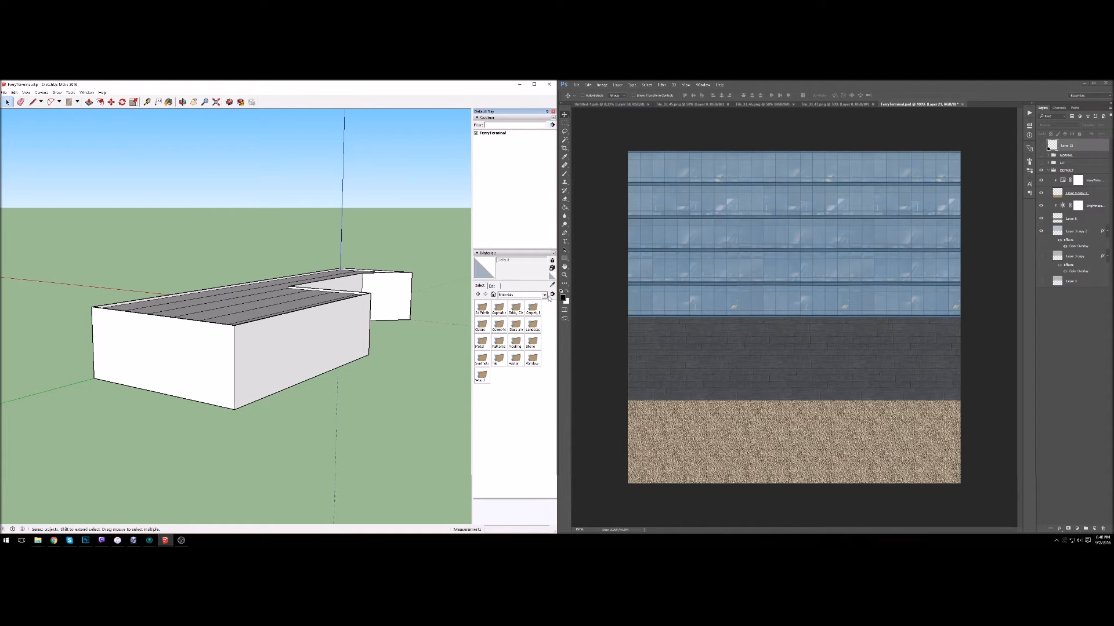
pyautogui.click(545, 296)
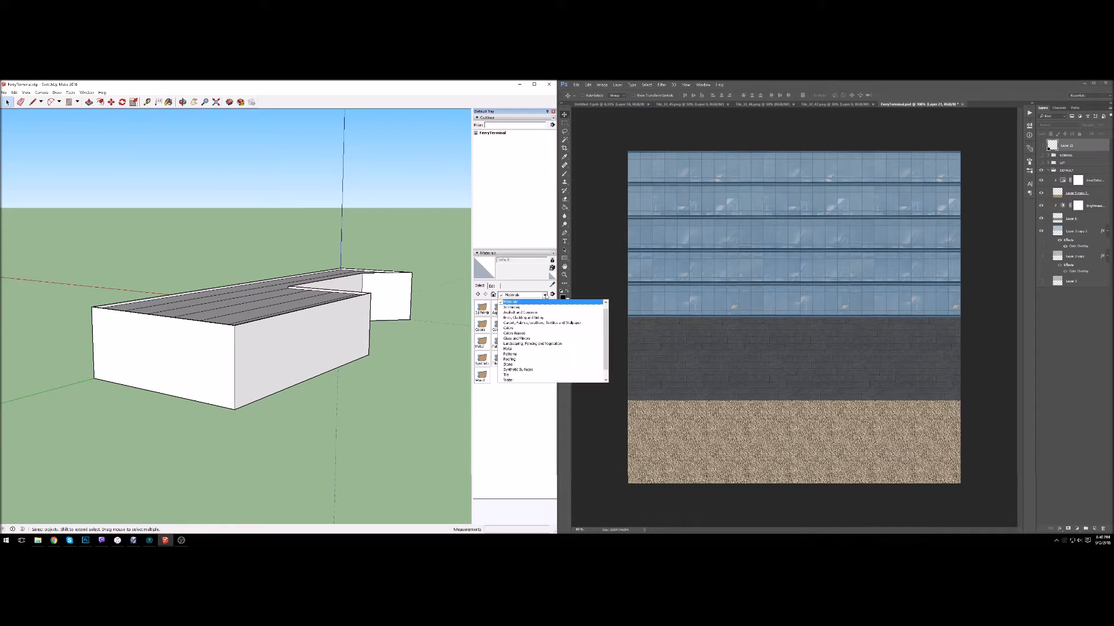
pyautogui.click(542, 302)
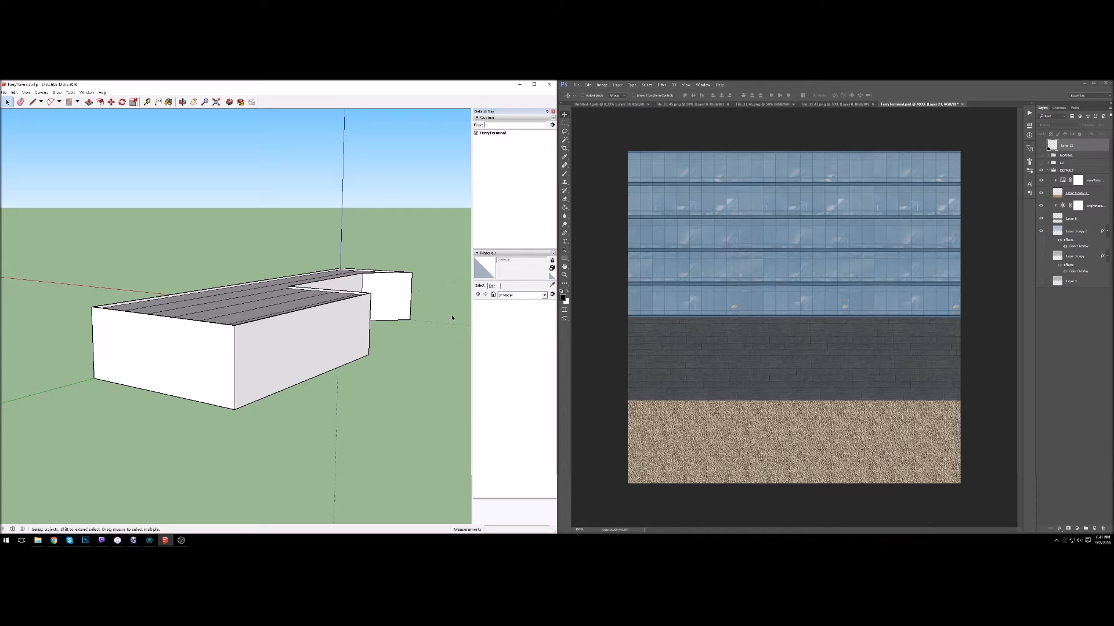
pyautogui.scroll(5, 352, 328)
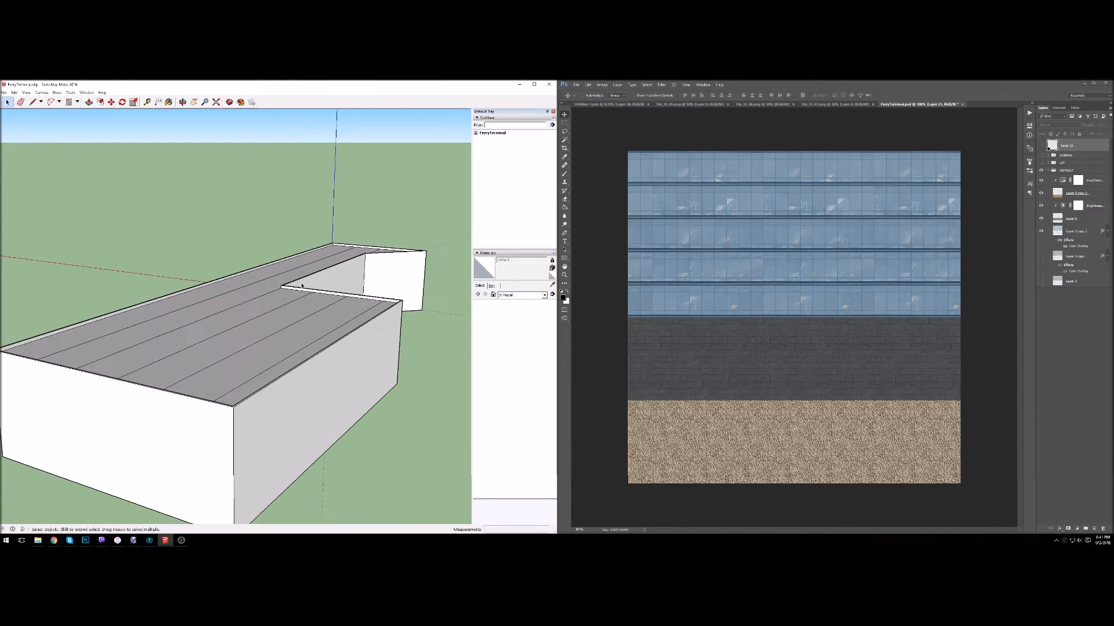
pyautogui.scroll(-3, 368, 284)
pyautogui.click(525, 295)
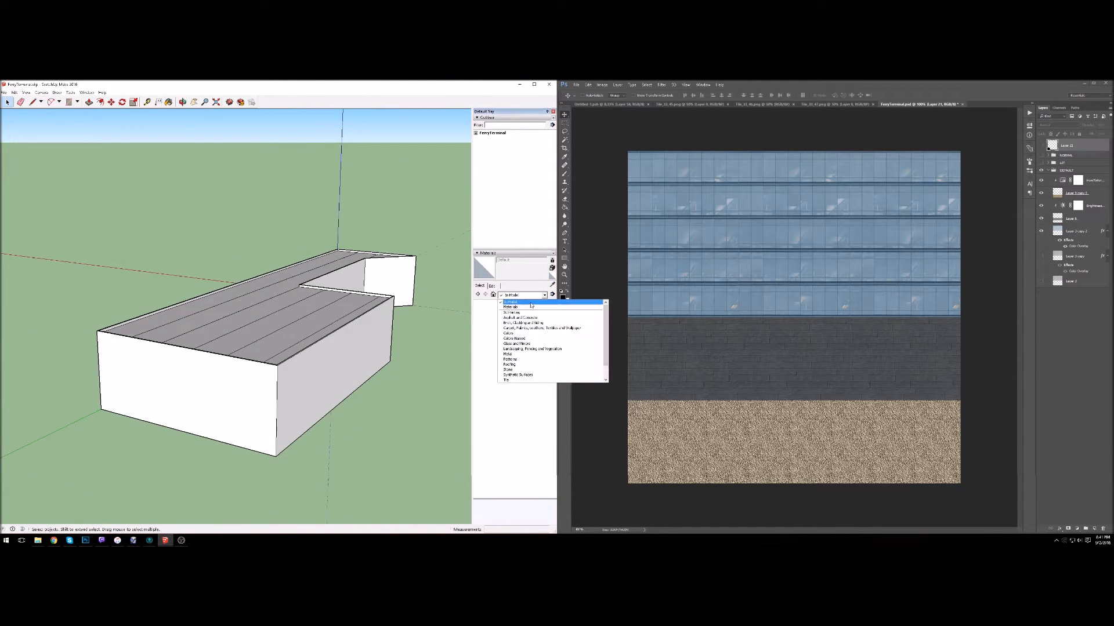
pyautogui.click(530, 303)
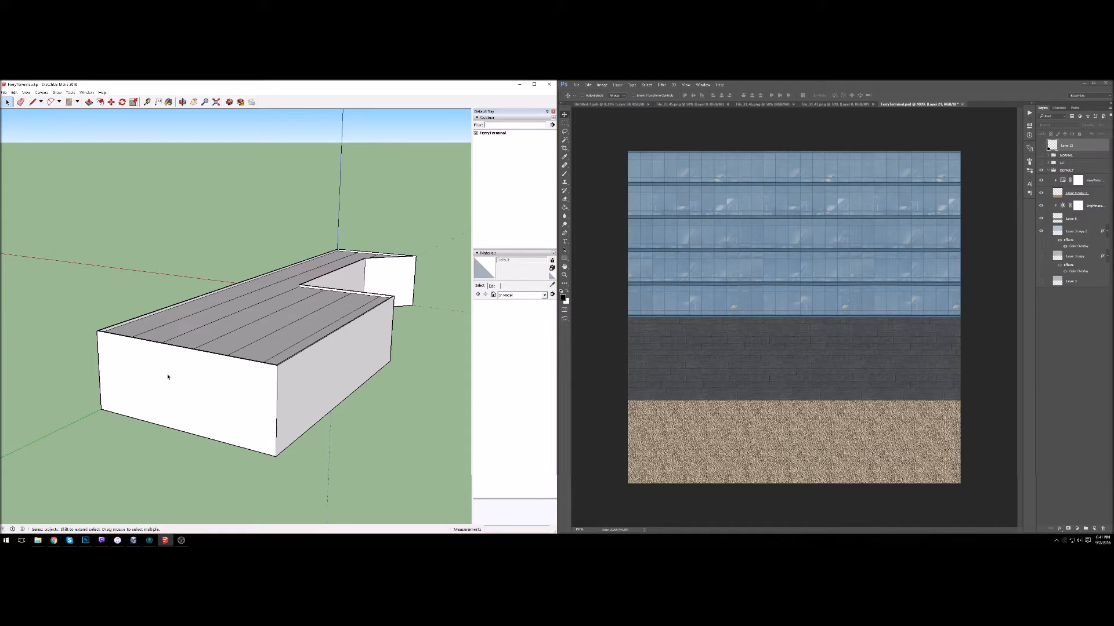
# - Create a new material that uses the FerryTerminal.png image as its texture
pyautogui.click(552, 268)
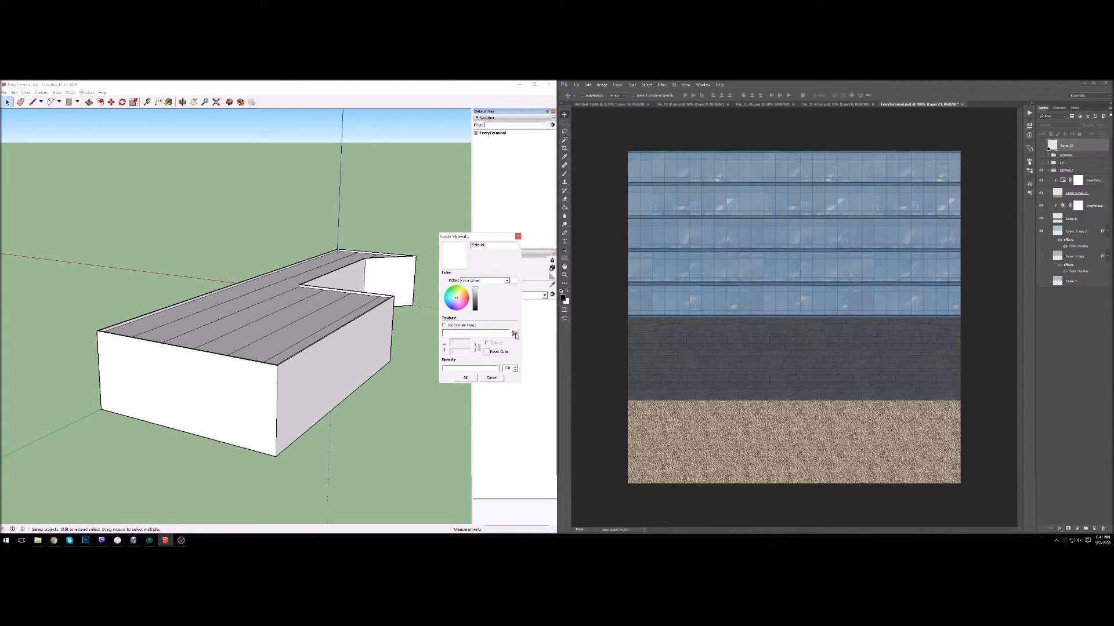
pyautogui.click(515, 334)
pyautogui.click(738, 271)
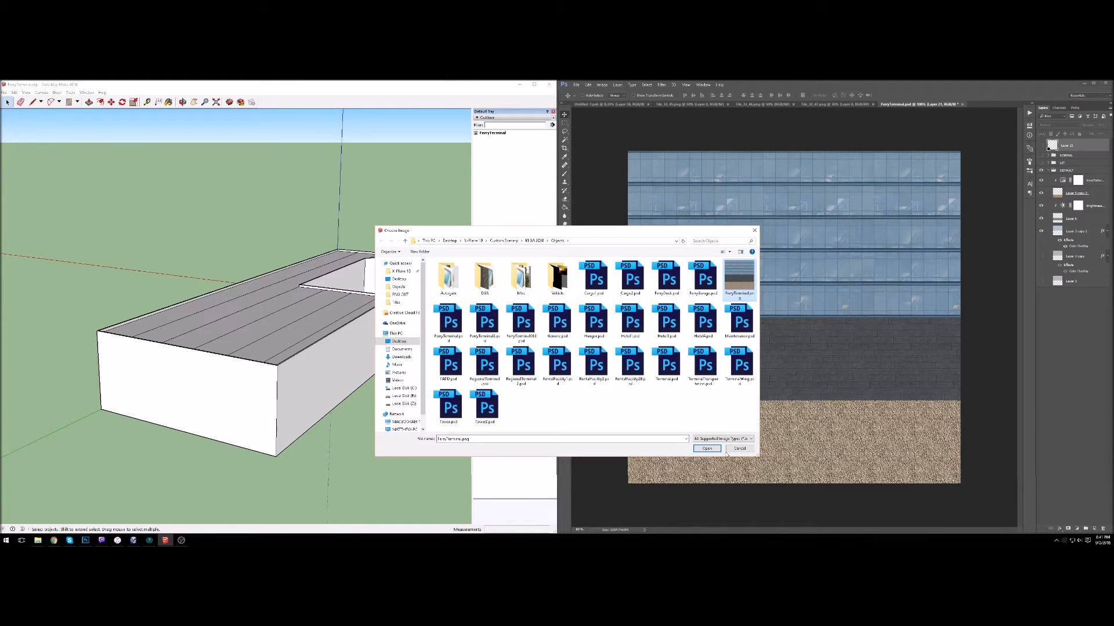
pyautogui.click(719, 450)
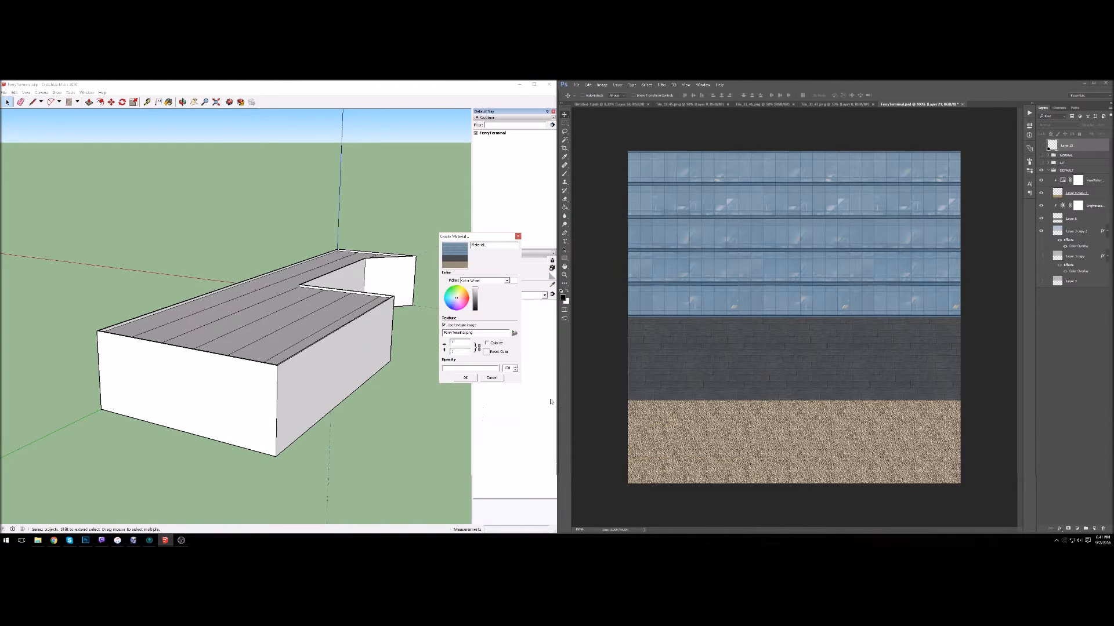
pyautogui.click(466, 378)
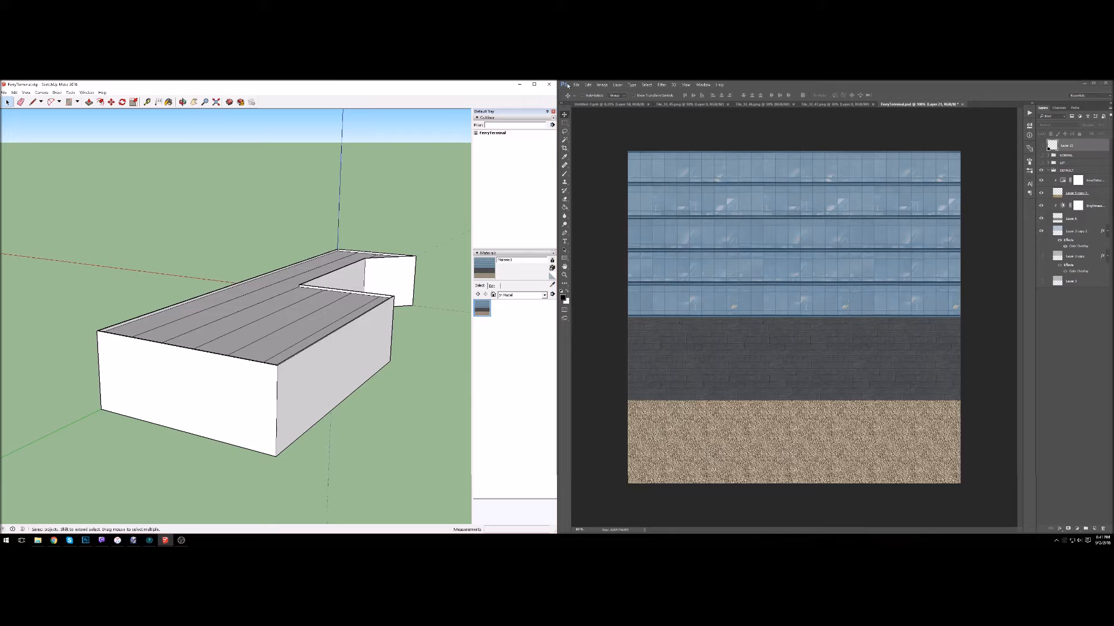
# - Maximize the SketchUp window and paint the long side wall of the building with the new material
pyautogui.click(534, 84)
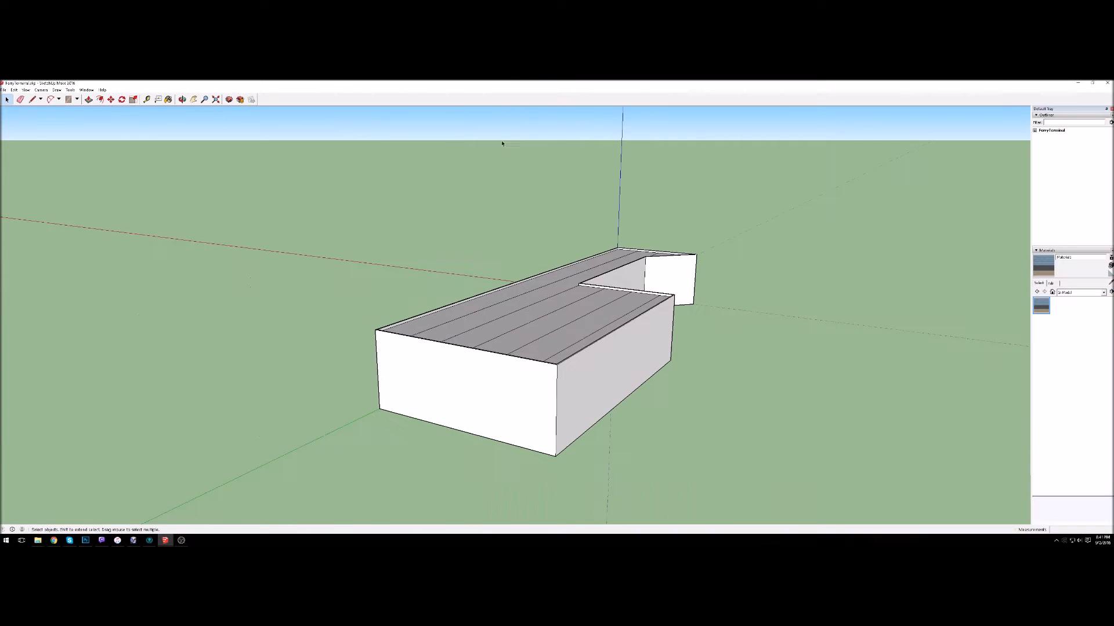
pyautogui.moveTo(412, 306); pyautogui.dragTo(510, 317, button='middle')
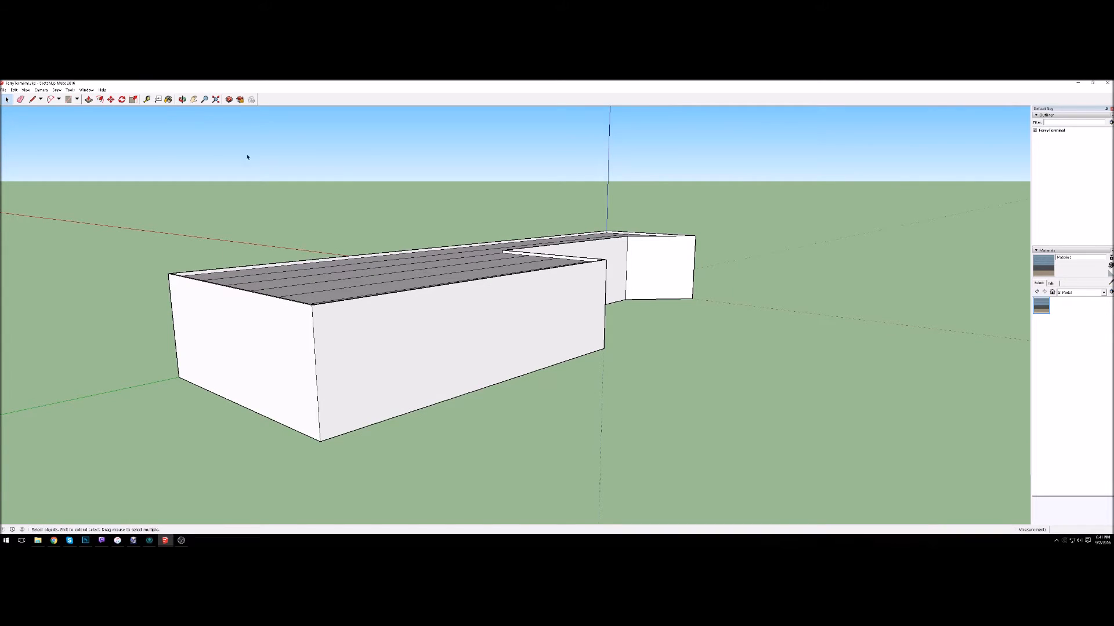
pyautogui.click(169, 99)
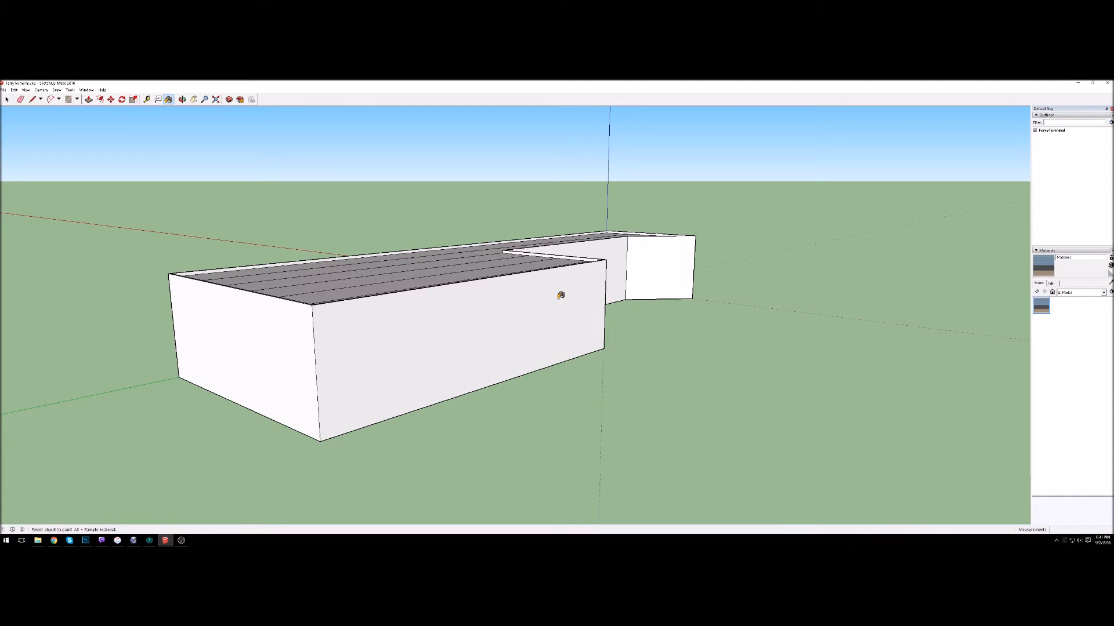
pyautogui.click(1044, 307)
pyautogui.click(384, 330)
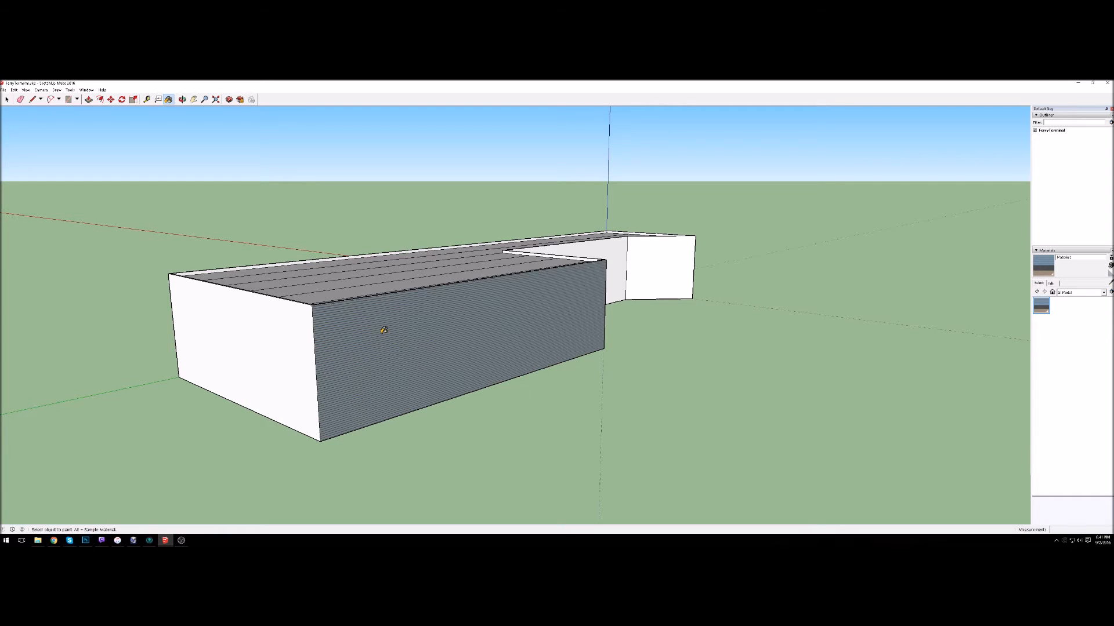
# - Paint the short end wall and the roof strips with the new facade material
pyautogui.click(294, 317)
pyautogui.click(329, 294)
pyautogui.click(323, 279)
pyautogui.click(325, 268)
pyautogui.click(326, 261)
pyautogui.click(326, 266)
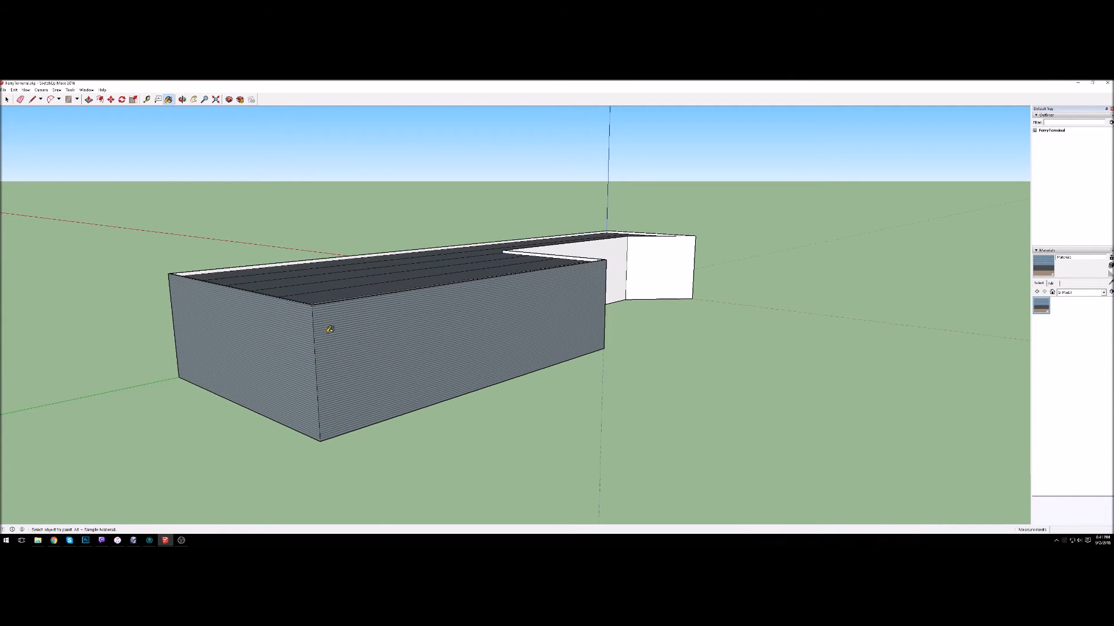
# - Examine the texture tiling at the building corner and undo the painting of the end wall and roof strips
pyautogui.scroll(6, 327, 266)
pyautogui.scroll(8, 348, 263)
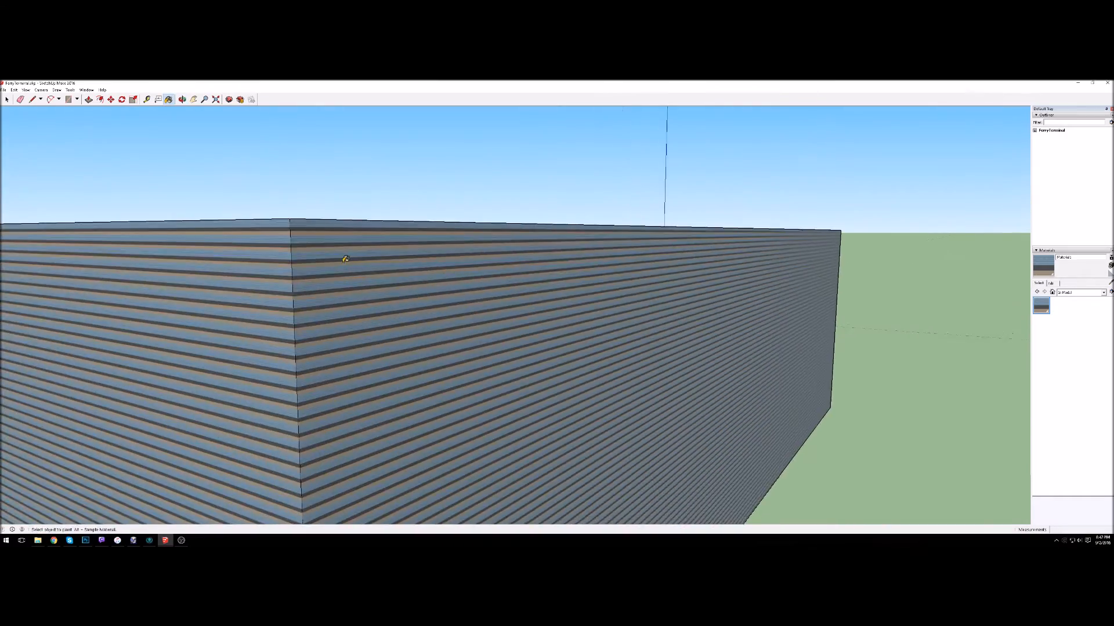
pyautogui.scroll(-10, 346, 260)
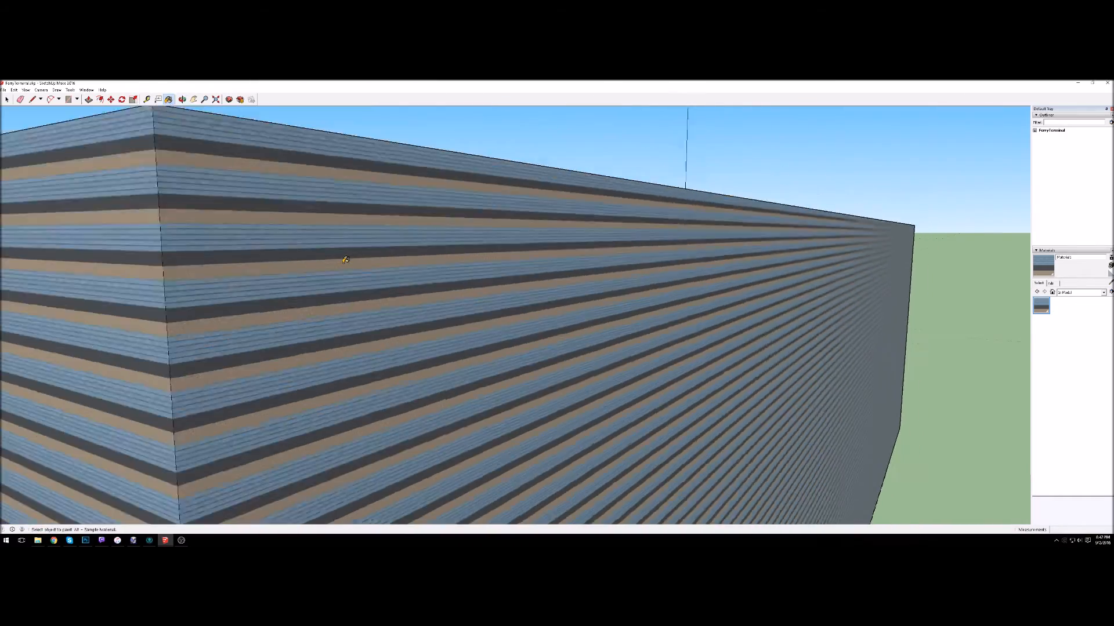
pyautogui.moveTo(347, 262); pyautogui.dragTo(348, 312, button='middle')
pyautogui.hotkey('ctrl', 'z')
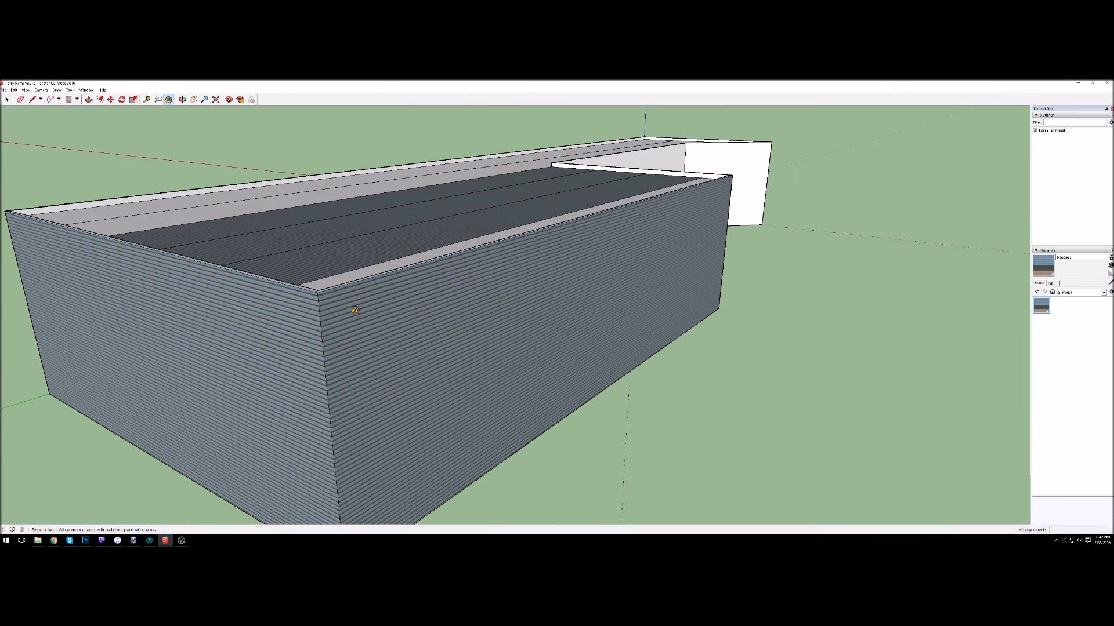
pyautogui.scroll(-3, 333, 296)
pyautogui.moveTo(367, 306)
pyautogui.mouseDown(button='middle')
pyautogui.moveTo(328, 305)
pyautogui.moveTo(360, 266)
pyautogui.moveTo(363, 338)
pyautogui.moveTo(382, 311)
pyautogui.mouseUp(button='middle')
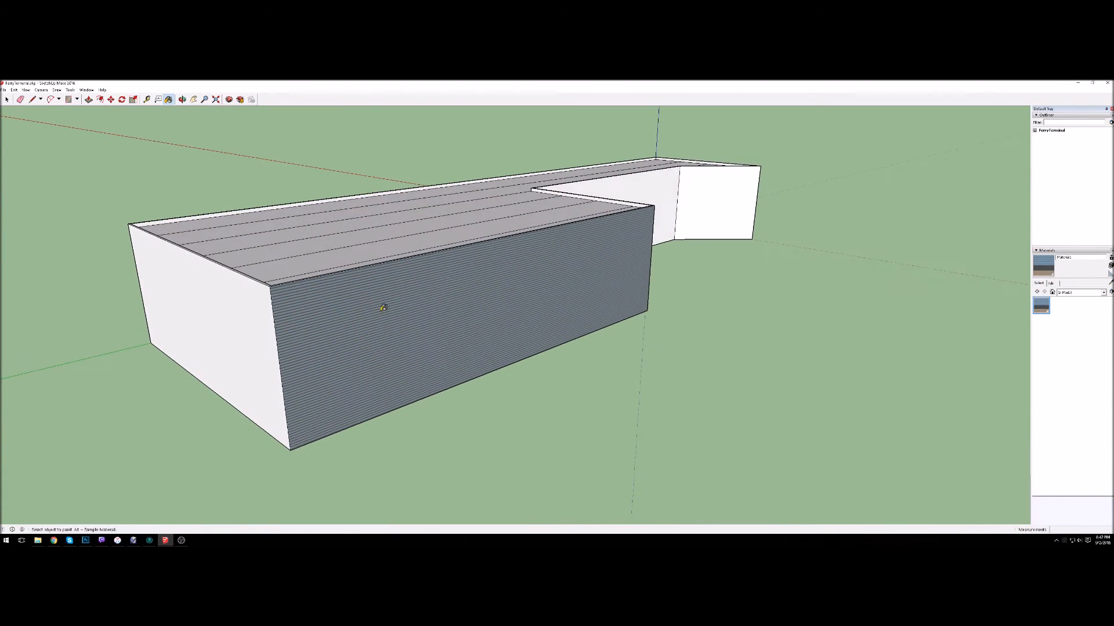
# - Start positioning the texture on the long side wall, with its four pins in close view
pyautogui.scroll(3, 392, 296)
pyautogui.scroll(-3, 390, 297)
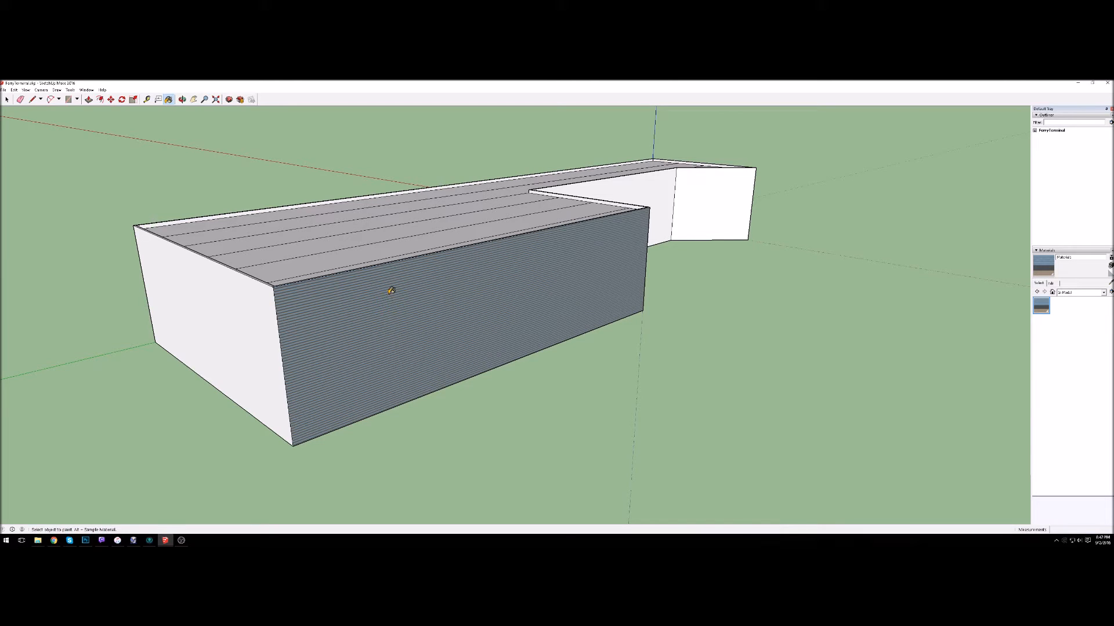
pyautogui.rightClick(391, 291)
pyautogui.moveTo(426, 382)
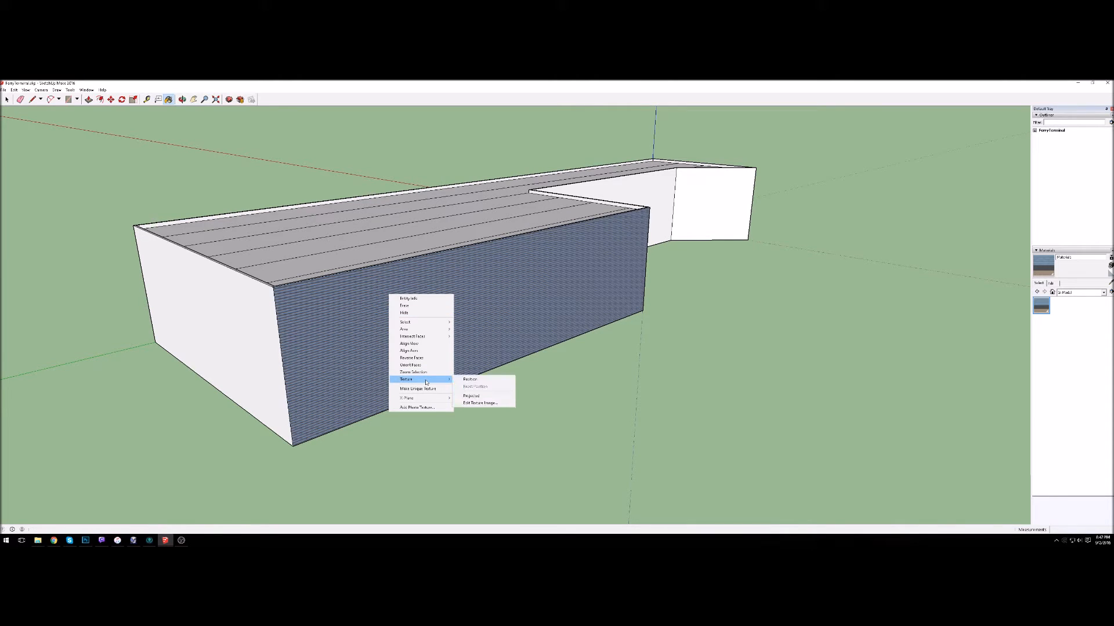
pyautogui.click(467, 379)
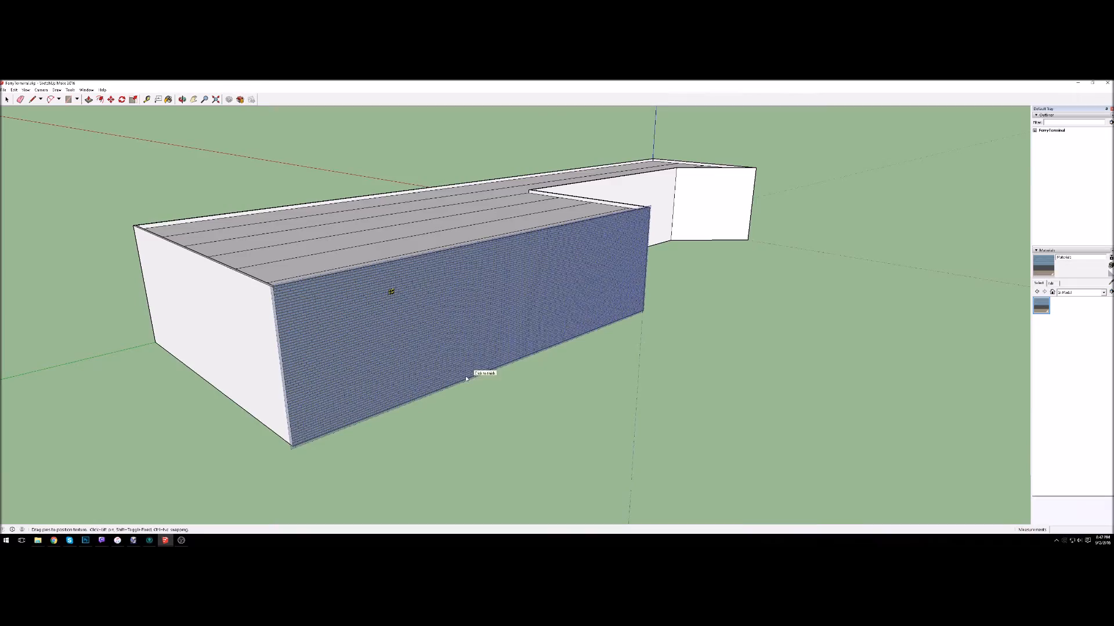
pyautogui.scroll(4, 390, 292)
pyautogui.scroll(8, 391, 293)
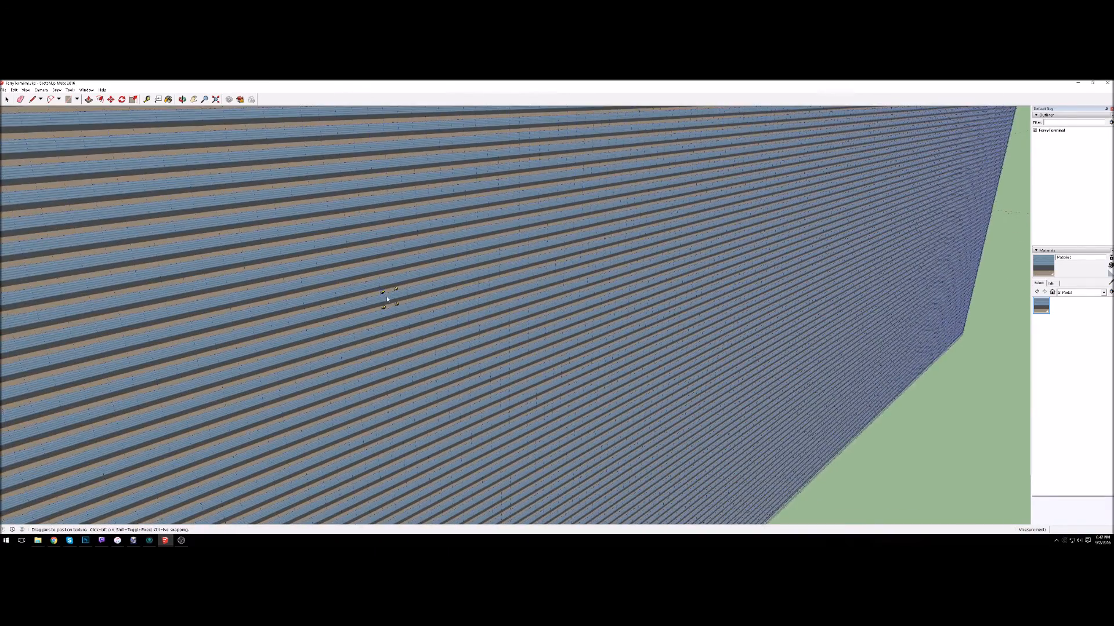
pyautogui.scroll(6, 383, 290)
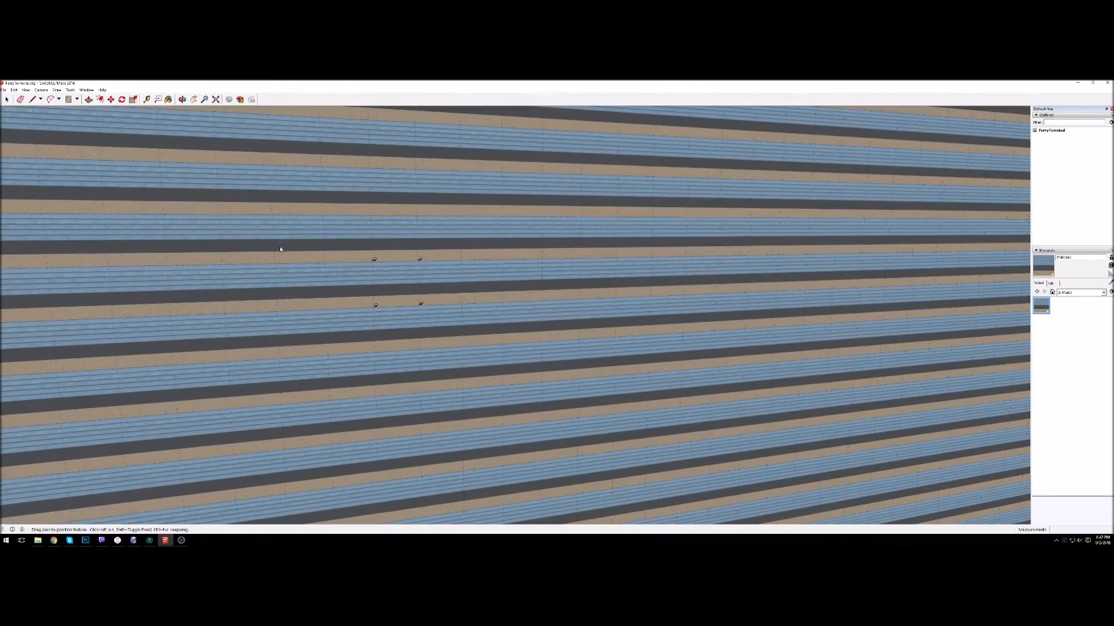
pyautogui.scroll(4, 374, 280)
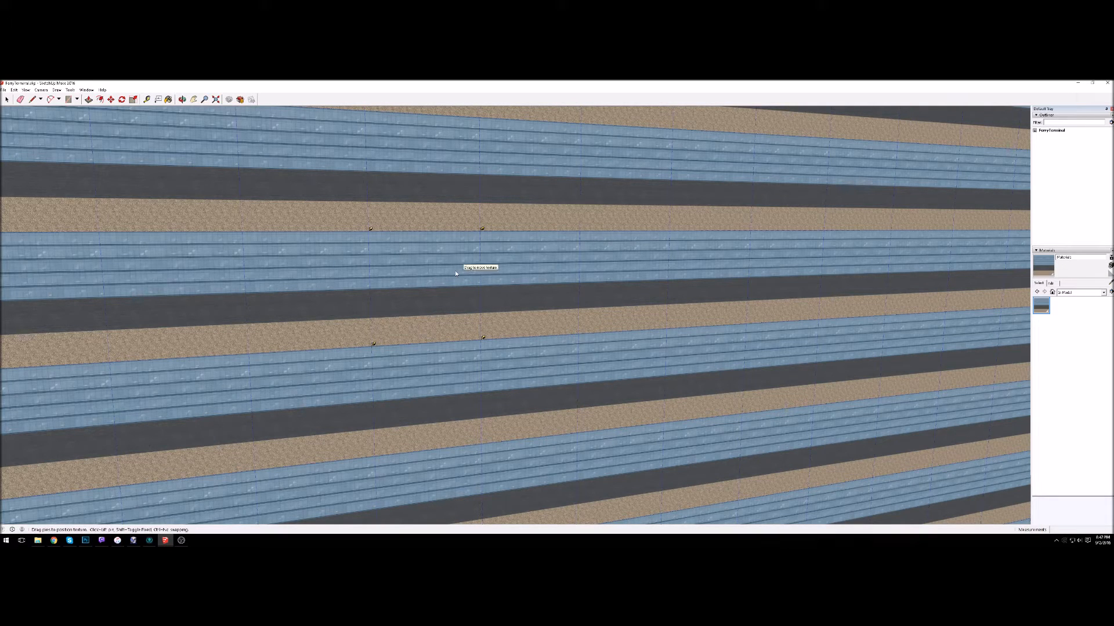
# - Try nudging each of the four texture pins slightly in fixed-pin mode, and return to free pins
pyautogui.press('shift')
pyautogui.moveTo(373, 344)
pyautogui.mouseDown()
pyautogui.moveTo(362, 346)
pyautogui.moveTo(387, 345)
pyautogui.mouseUp()
pyautogui.moveTo(495, 337)
pyautogui.mouseDown()
pyautogui.moveTo(494, 318)
pyautogui.moveTo(492, 338)
pyautogui.mouseUp()
pyautogui.moveTo(495, 229)
pyautogui.mouseDown()
pyautogui.moveTo(517, 228)
pyautogui.moveTo(495, 229)
pyautogui.moveTo(489, 211)
pyautogui.moveTo(489, 229)
pyautogui.mouseUp()
pyautogui.moveTo(381, 230); pyautogui.dragTo(380, 230)
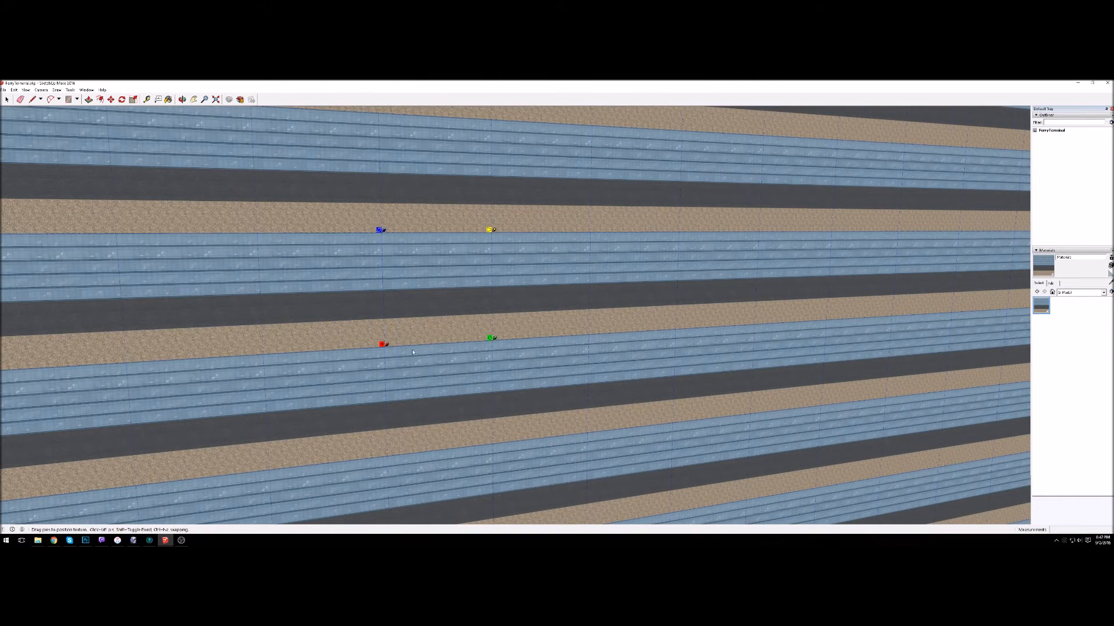
pyautogui.press('shift')
# - Relocate the two lower texture pins up to the boundary between the glass facade and the dark brick
pyautogui.scroll(2, 409, 241)
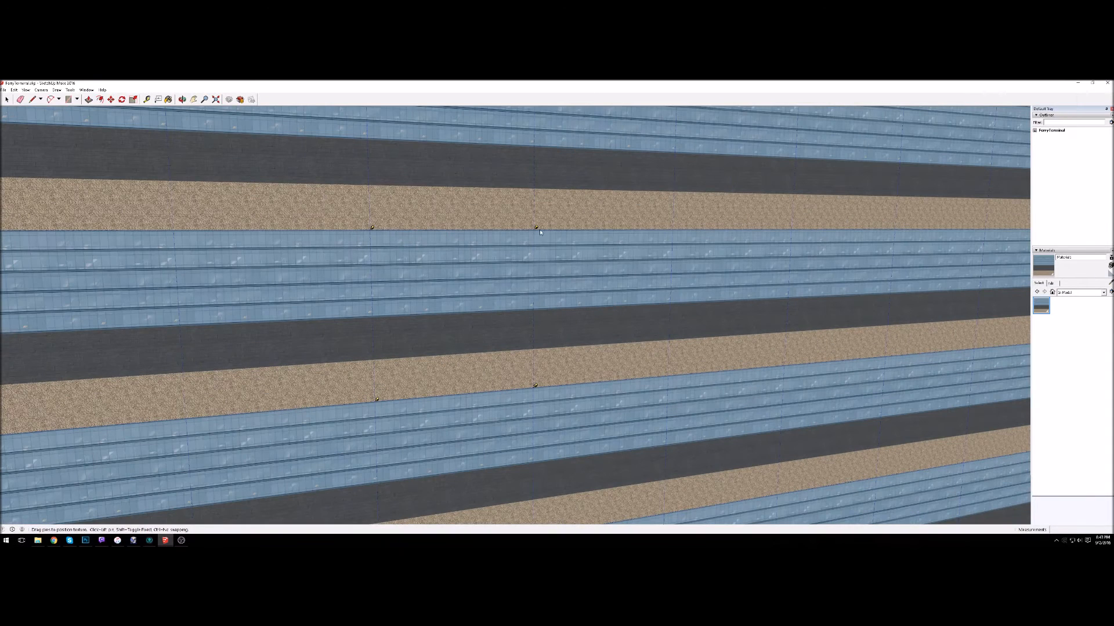
pyautogui.click(378, 398)
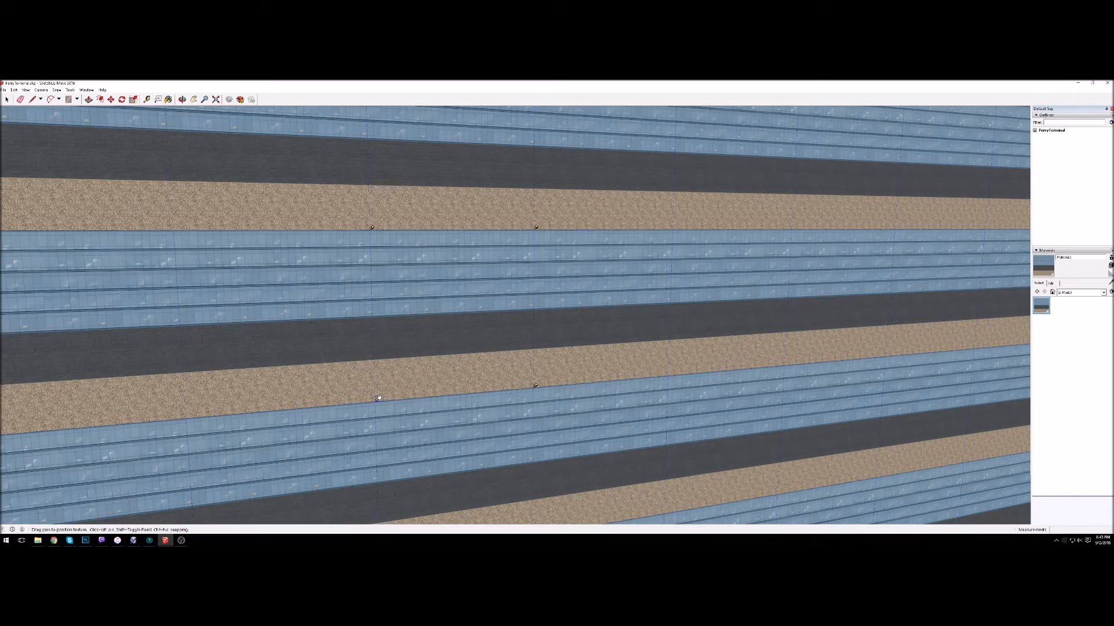
pyautogui.click(376, 313)
pyautogui.click(376, 314)
pyautogui.click(535, 385)
# - Spread the four free texture pins outwards in all directions to enlarge the glass facade on the long wall
pyautogui.scroll(-12, 478, 259)
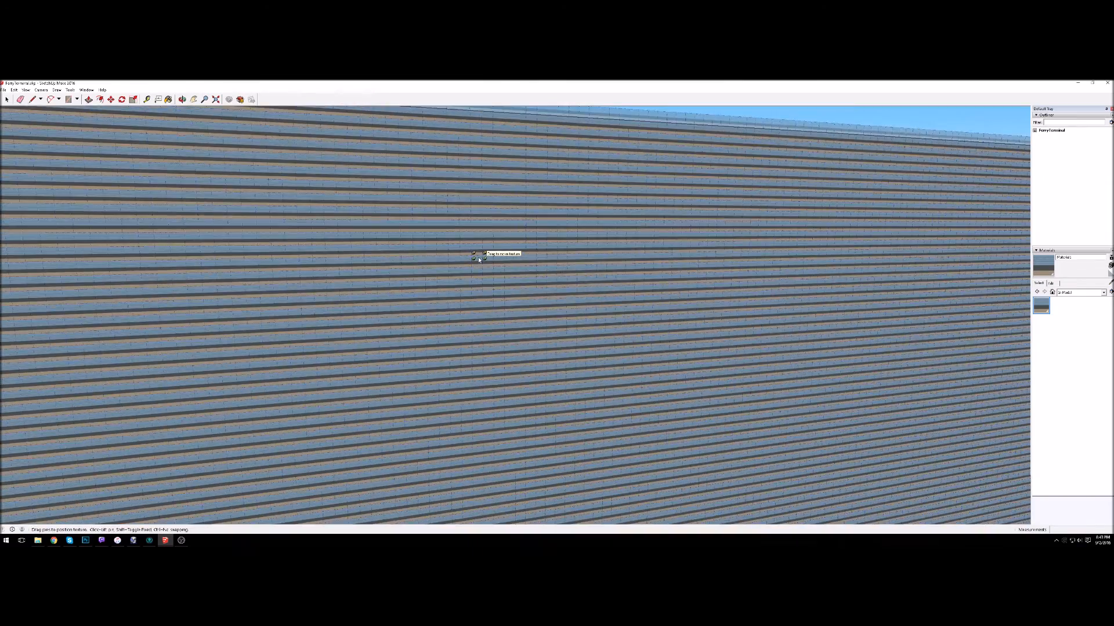
pyautogui.scroll(-15, 478, 259)
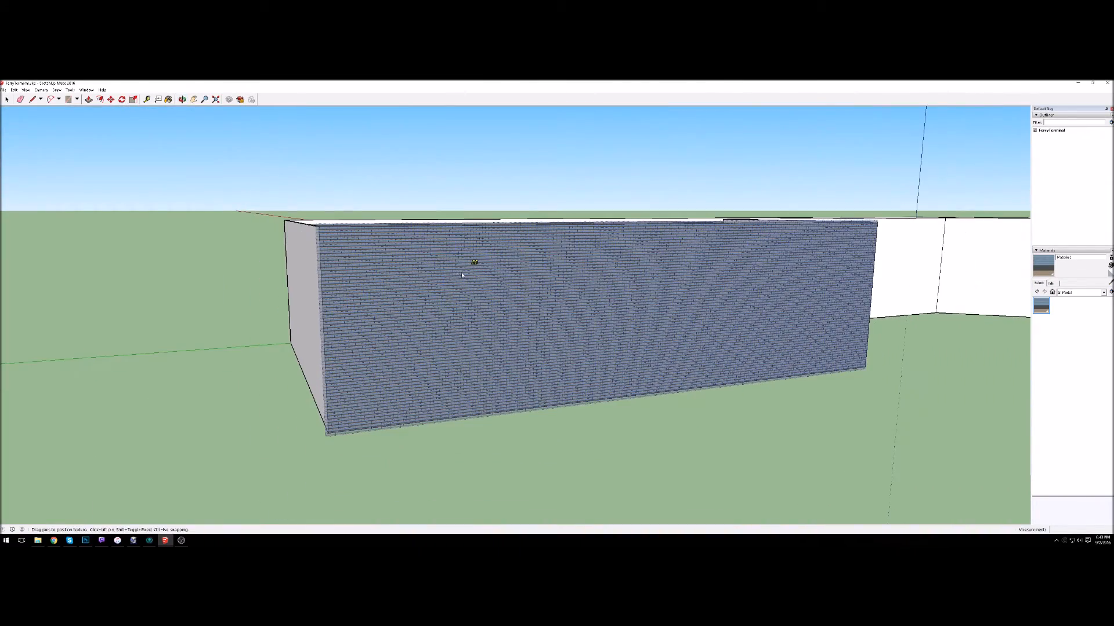
pyautogui.scroll(15, 473, 271)
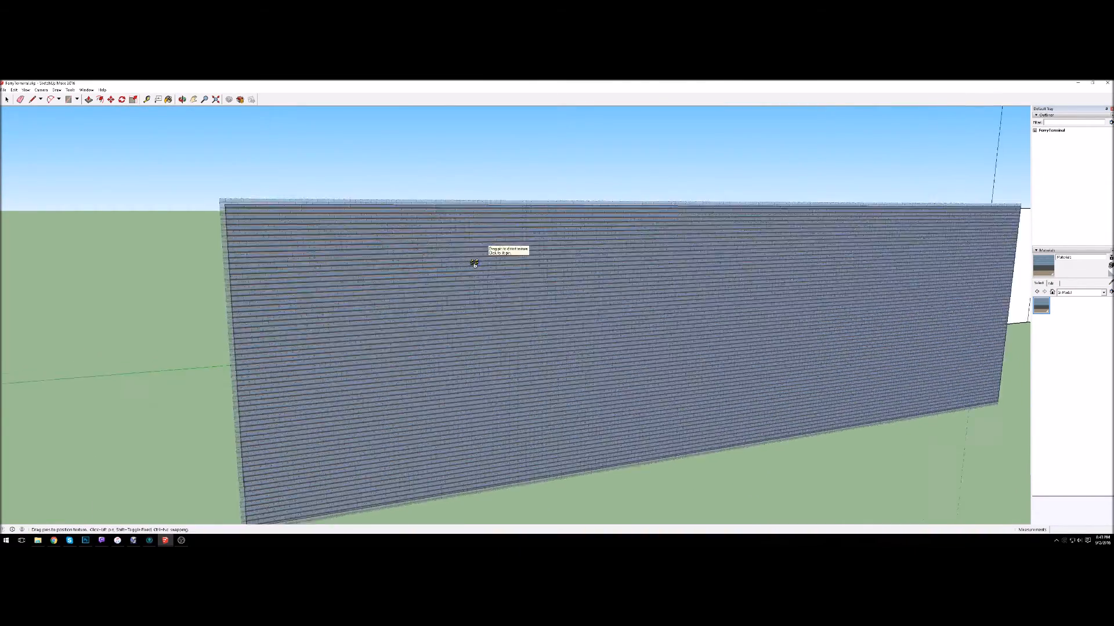
pyautogui.scroll(3, 472, 260)
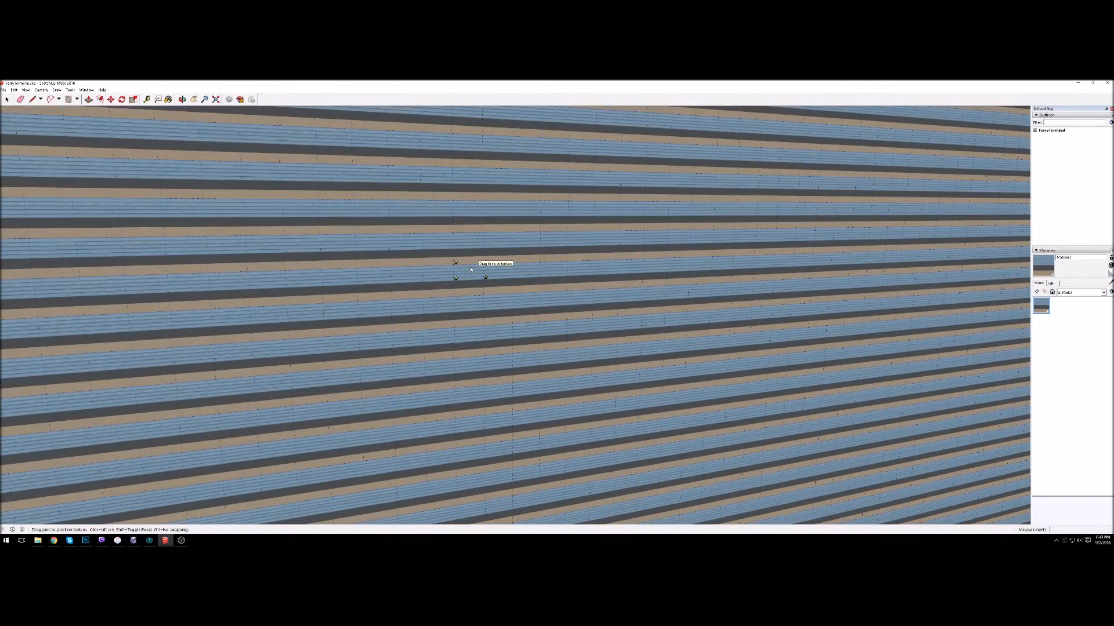
pyautogui.moveTo(486, 263); pyautogui.dragTo(636, 197)
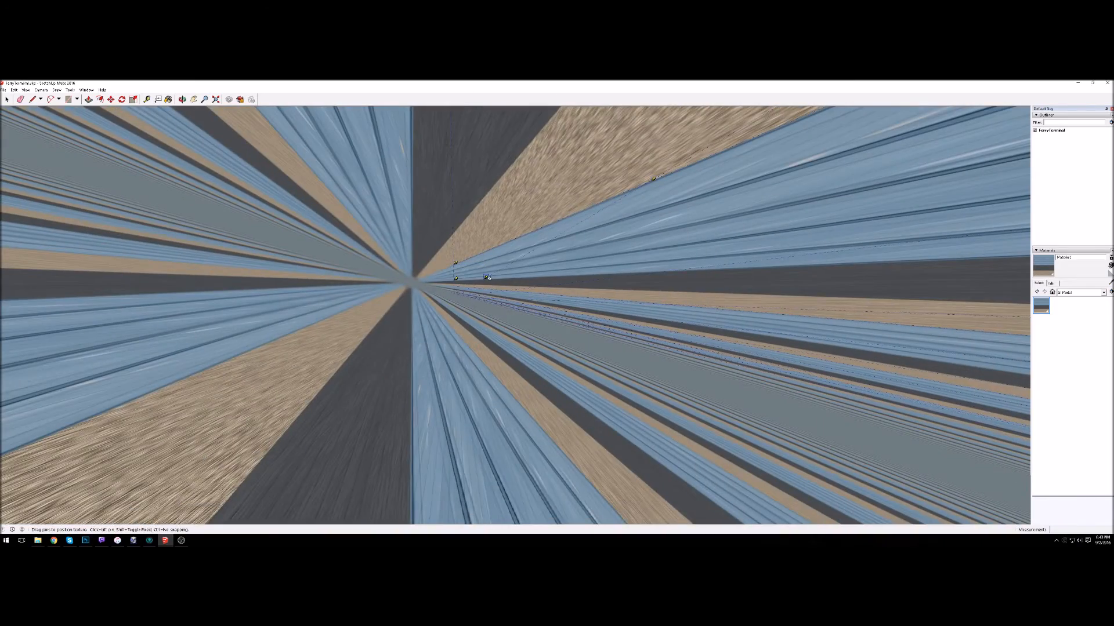
pyautogui.moveTo(487, 278); pyautogui.dragTo(721, 351)
pyautogui.moveTo(455, 278); pyautogui.dragTo(388, 395)
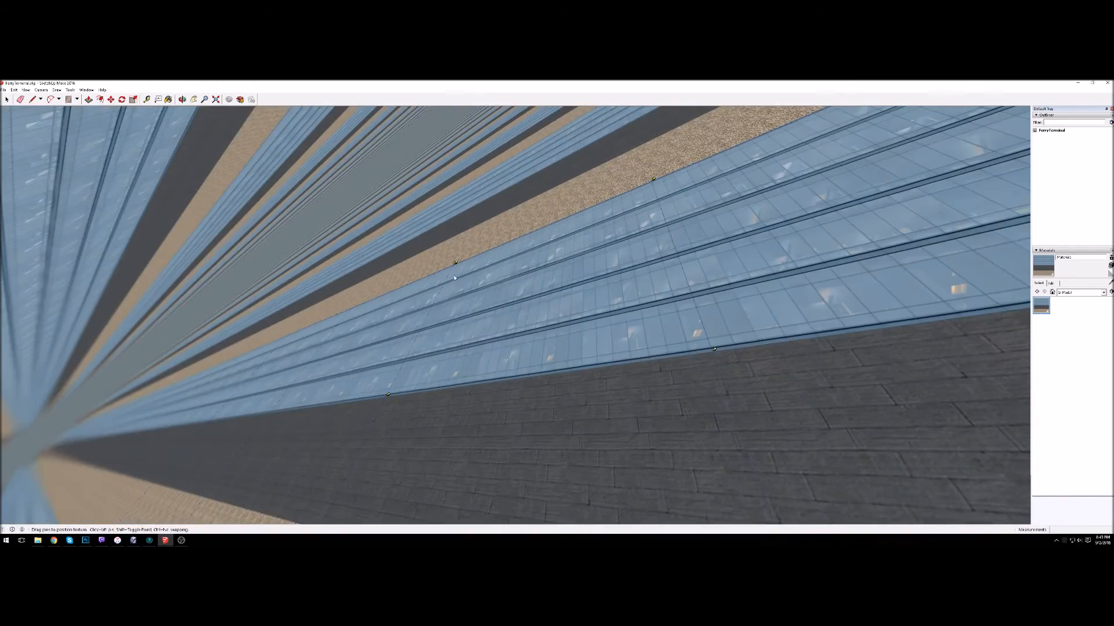
pyautogui.moveTo(455, 263); pyautogui.dragTo(332, 144)
# - Place the glass facade's two near-side pins on the upper and lower corners of the long wall's near vertical edge
pyautogui.scroll(-10, 385, 215)
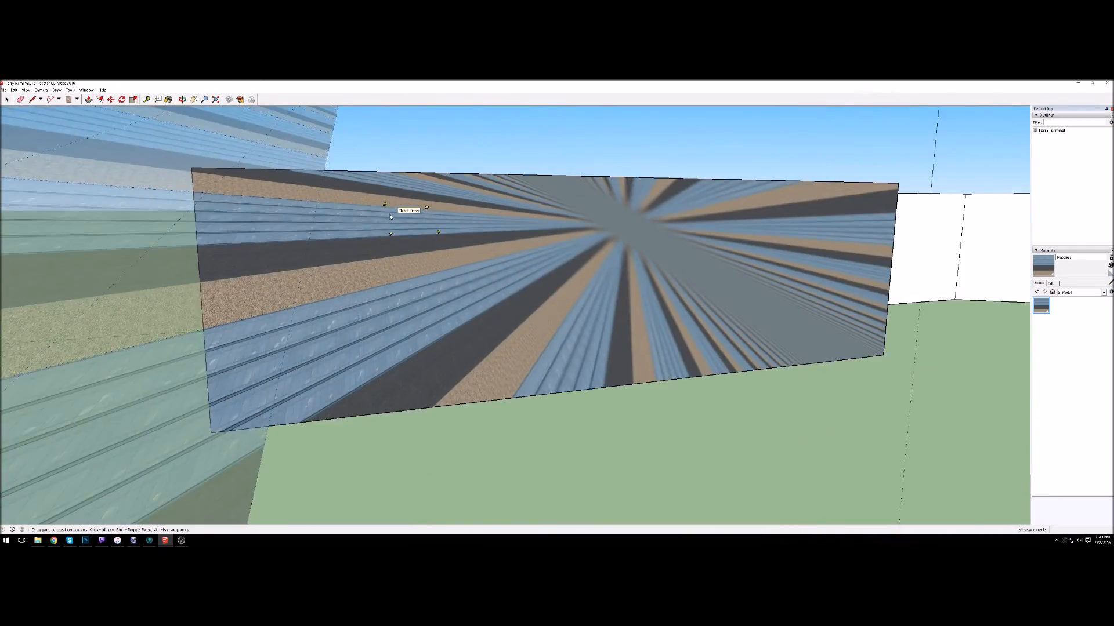
pyautogui.moveTo(405, 209); pyautogui.dragTo(469, 230, button='middle')
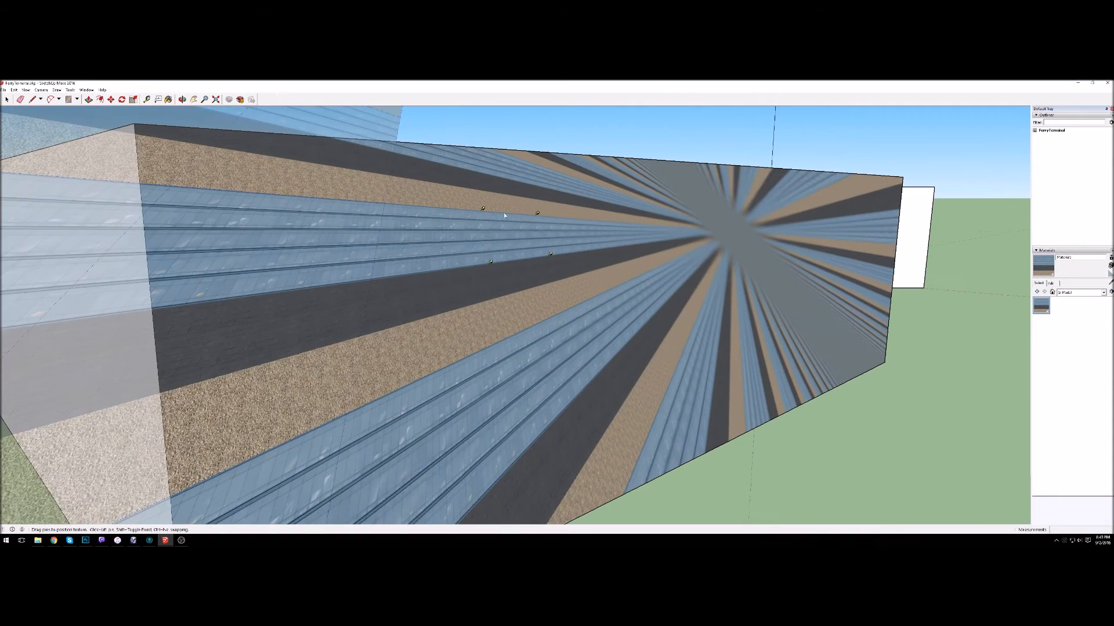
pyautogui.scroll(-5, 518, 215)
pyautogui.moveTo(519, 216); pyautogui.dragTo(343, 178, button='middle')
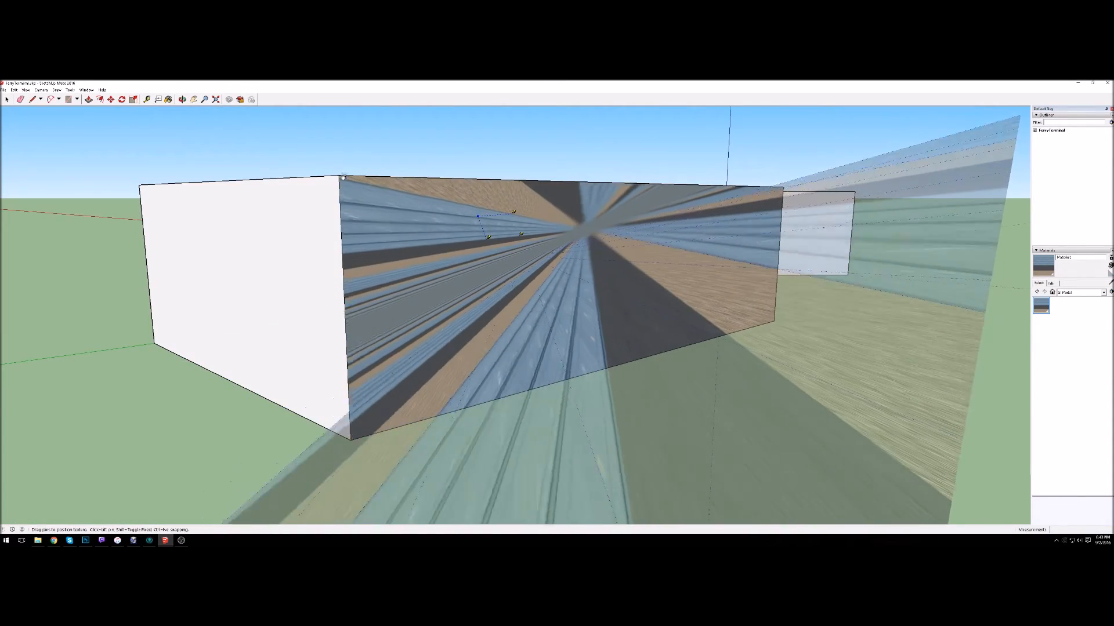
pyautogui.click(340, 173)
pyautogui.moveTo(341, 173); pyautogui.dragTo(354, 436)
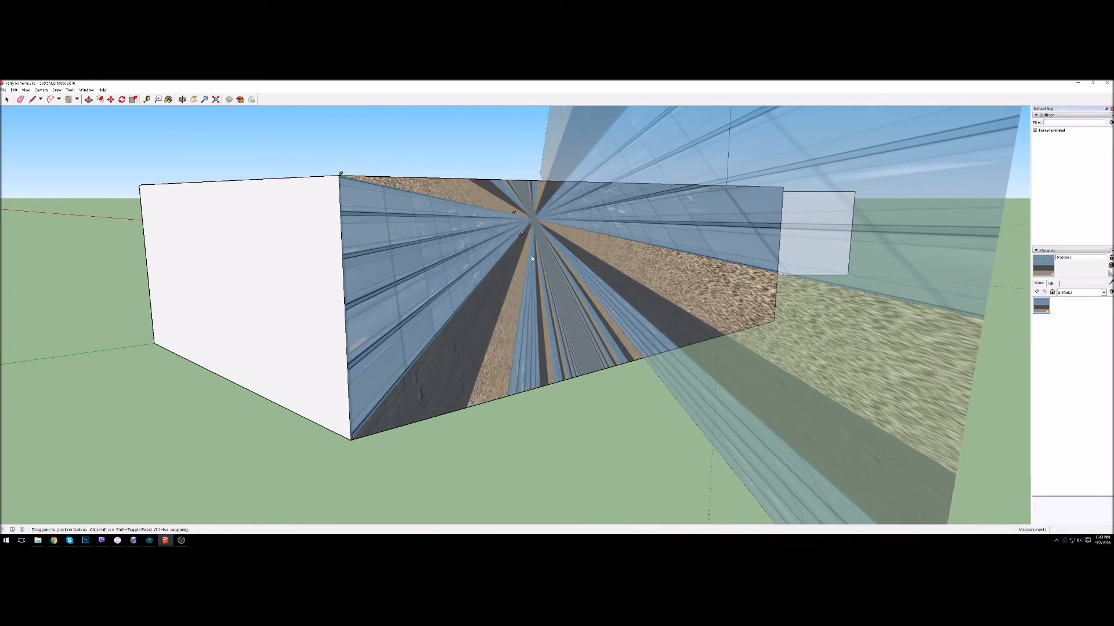
# - Place the glass facade's two far-side pins on the upper and lower corners of the long wall's far vertical edge
pyautogui.moveTo(521, 233); pyautogui.dragTo(777, 319)
pyautogui.moveTo(514, 213); pyautogui.dragTo(782, 187)
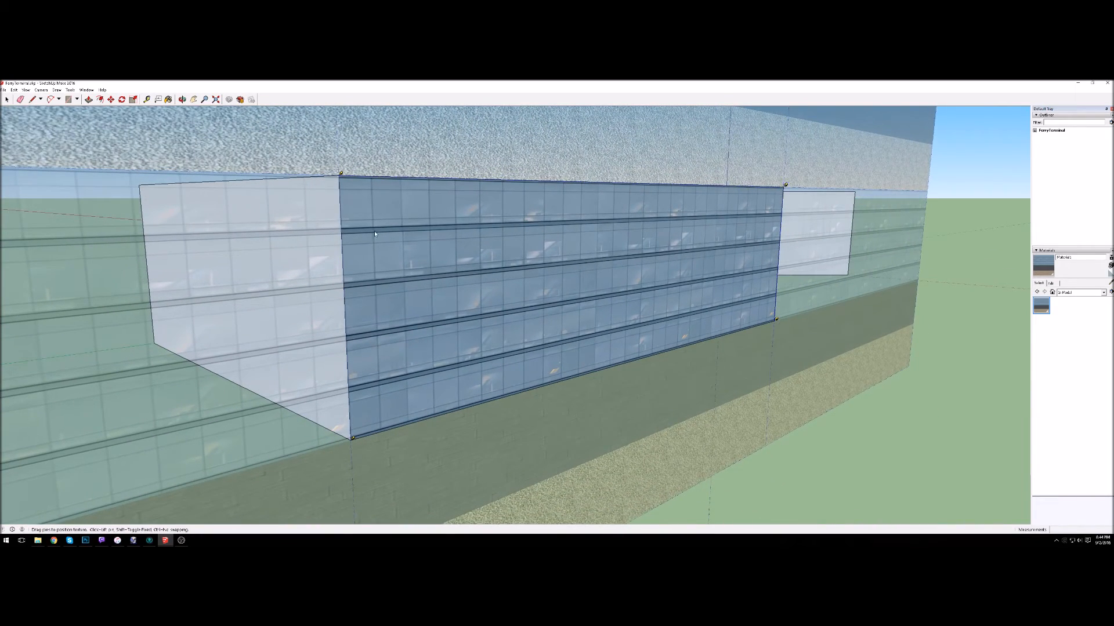
pyautogui.scroll(-3, 374, 234)
pyautogui.moveTo(398, 229); pyautogui.dragTo(462, 249, button='middle')
pyautogui.scroll(4, 644, 199)
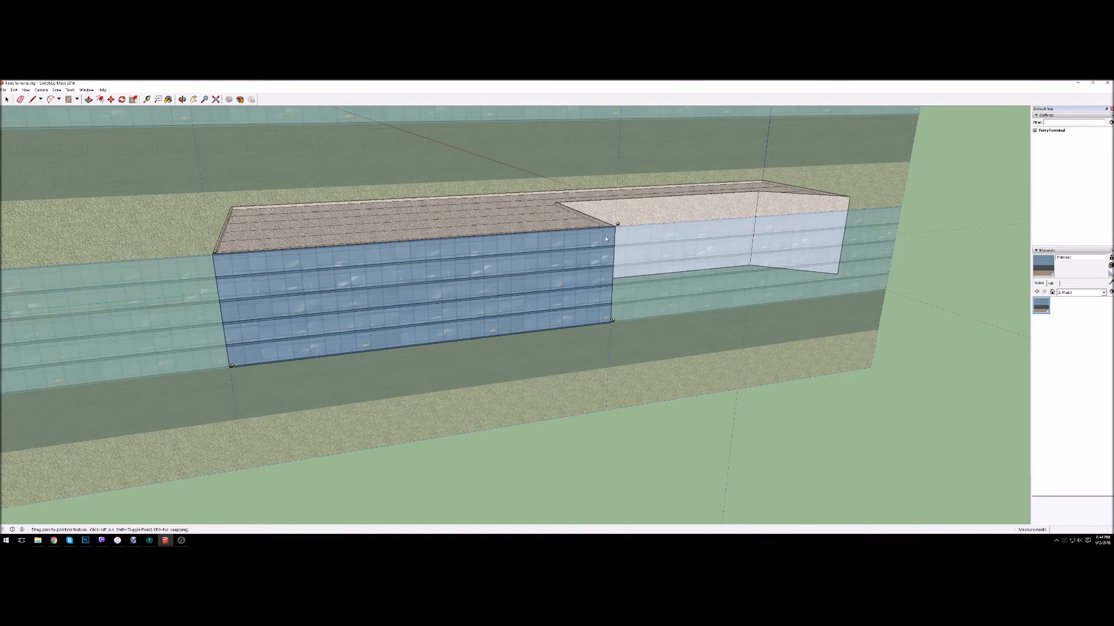
pyautogui.scroll(-2, 557, 256)
pyautogui.scroll(3, 507, 262)
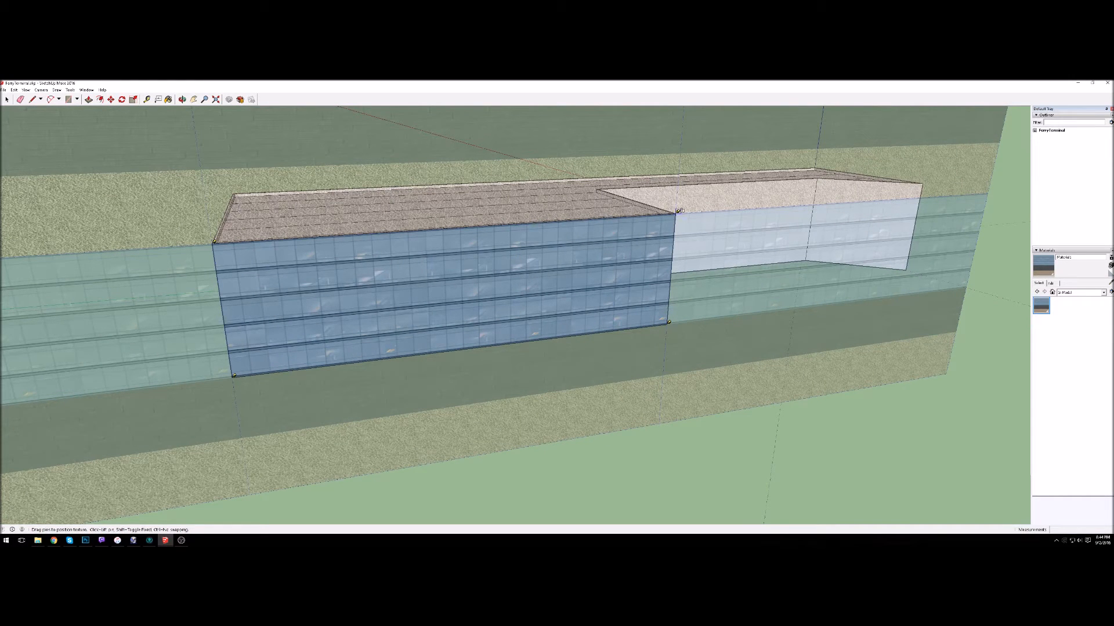
# - Try moving the two far-side pins inward along the long wall and raising both lower pins to compress the glass facade
pyautogui.moveTo(679, 211); pyautogui.dragTo(490, 223)
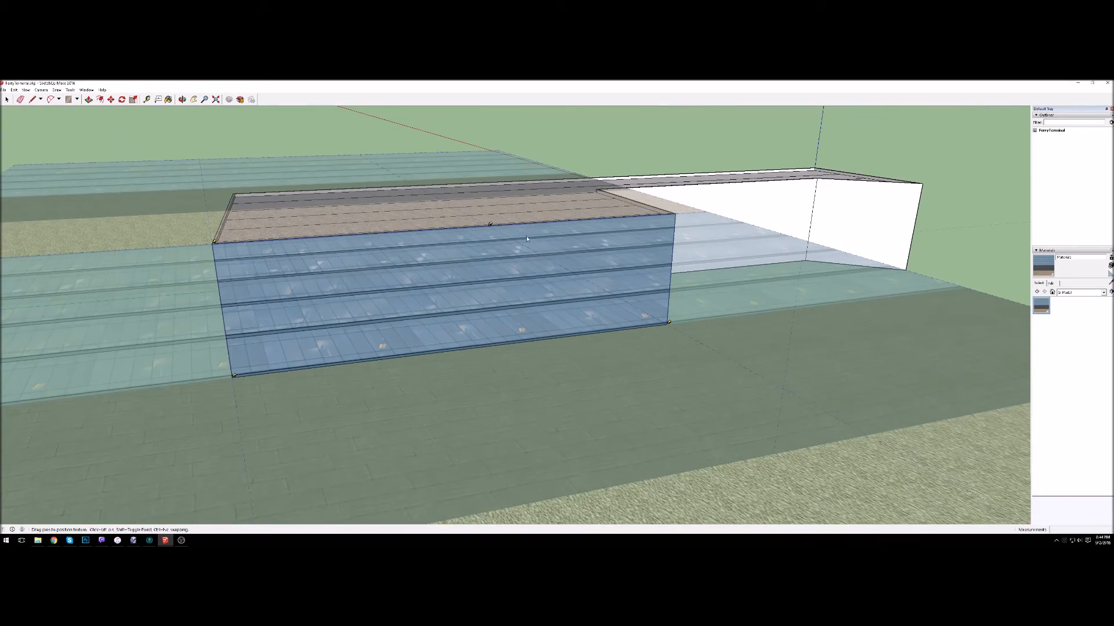
pyautogui.moveTo(670, 322); pyautogui.dragTo(491, 344)
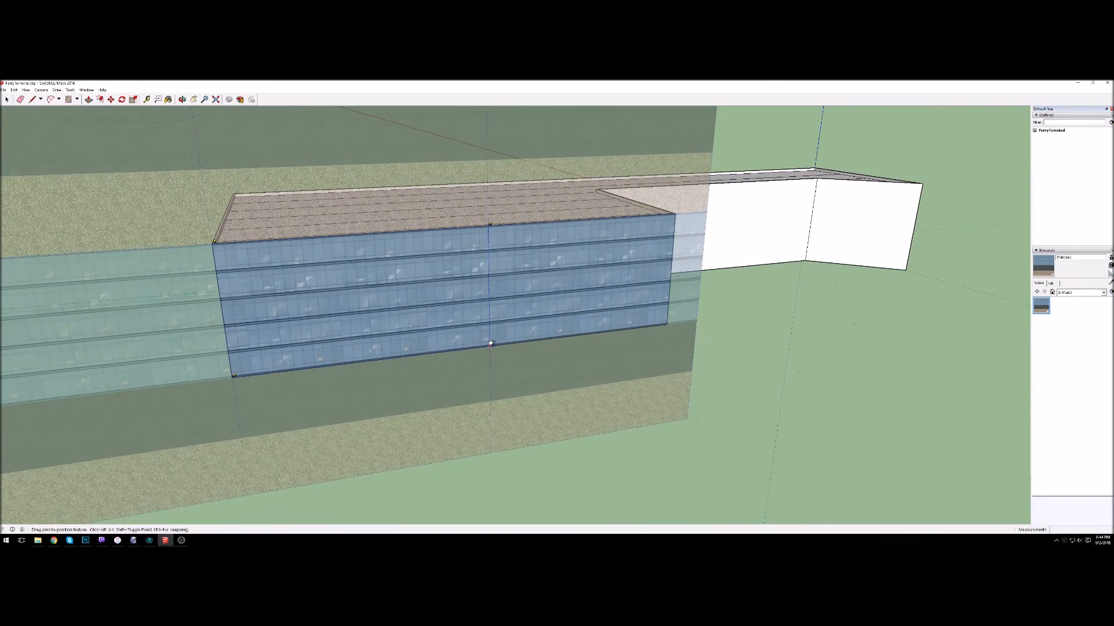
pyautogui.moveTo(235, 376); pyautogui.dragTo(226, 323)
pyautogui.moveTo(492, 344); pyautogui.dragTo(490, 297)
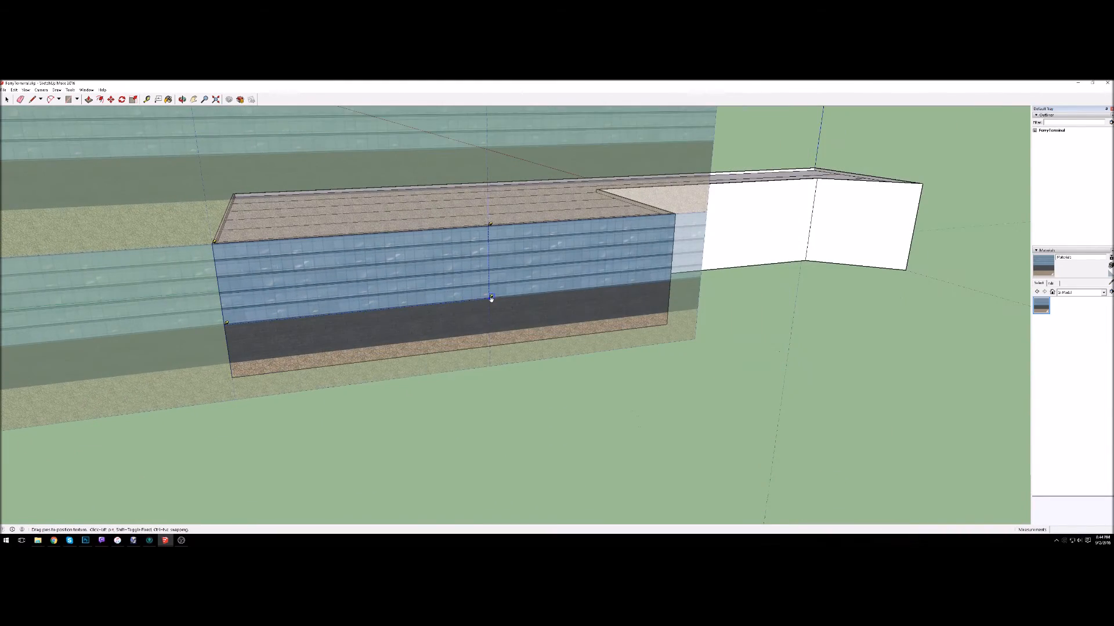
# - Try pulling the four texture pins to arbitrary points inside the long wall to distort the facade
pyautogui.moveTo(227, 323); pyautogui.dragTo(342, 312)
pyautogui.moveTo(214, 239); pyautogui.dragTo(335, 256)
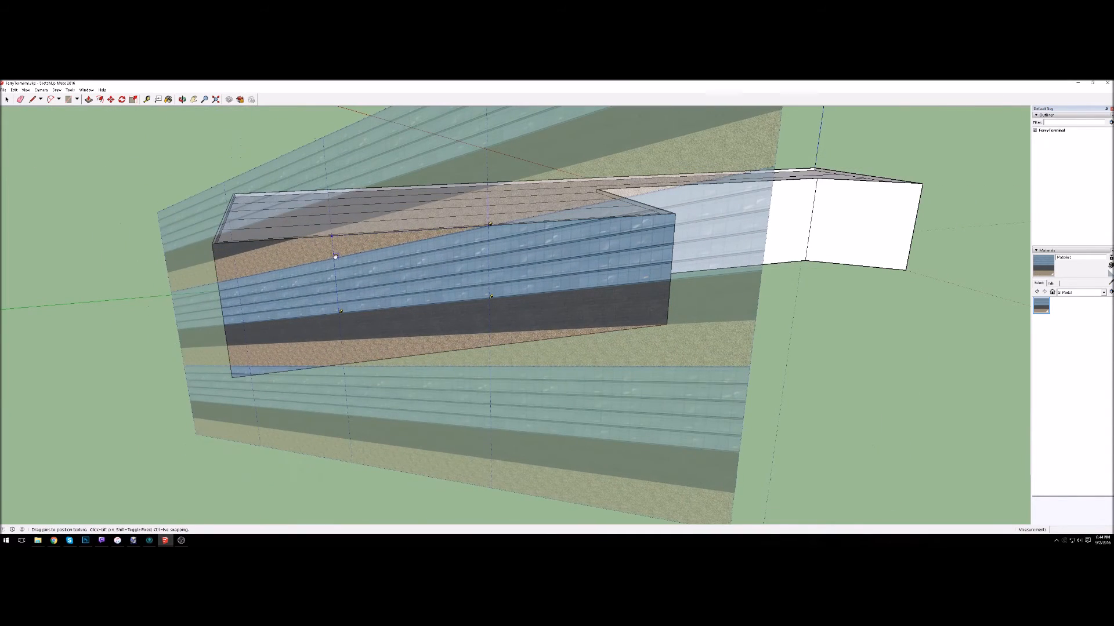
pyautogui.moveTo(491, 223); pyautogui.dragTo(521, 255)
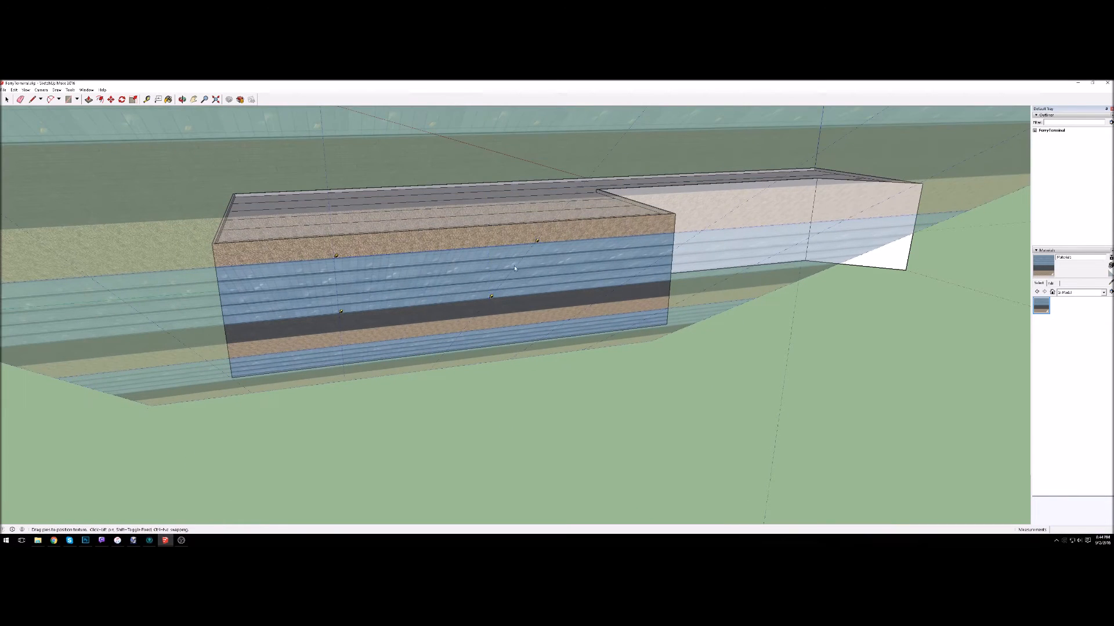
pyautogui.moveTo(493, 296); pyautogui.dragTo(537, 307)
pyautogui.moveTo(341, 312); pyautogui.dragTo(339, 330)
pyautogui.moveTo(341, 260); pyautogui.dragTo(466, 280)
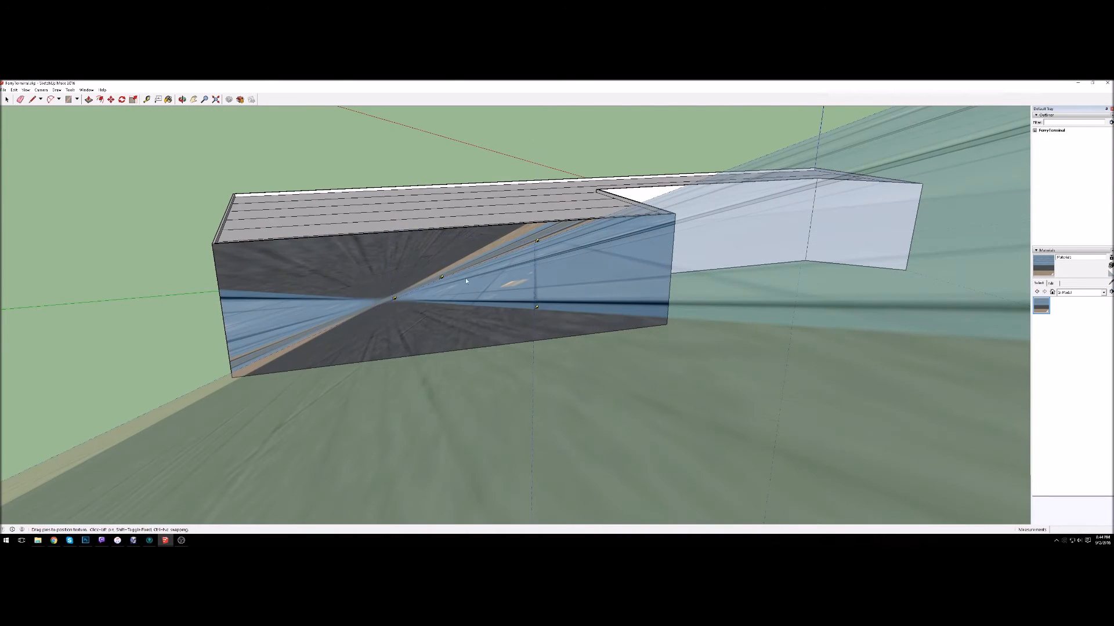
# - Place all four facade pins back on the four corners of the long wall
pyautogui.moveTo(454, 315); pyautogui.dragTo(612, 248, button='middle')
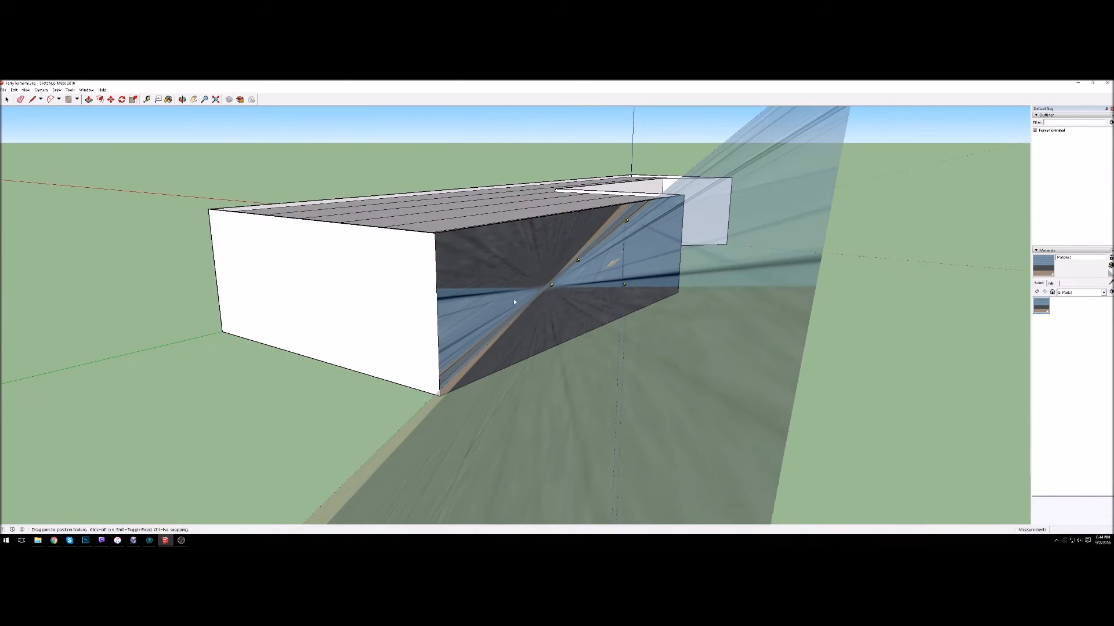
pyautogui.moveTo(552, 285); pyautogui.dragTo(444, 393)
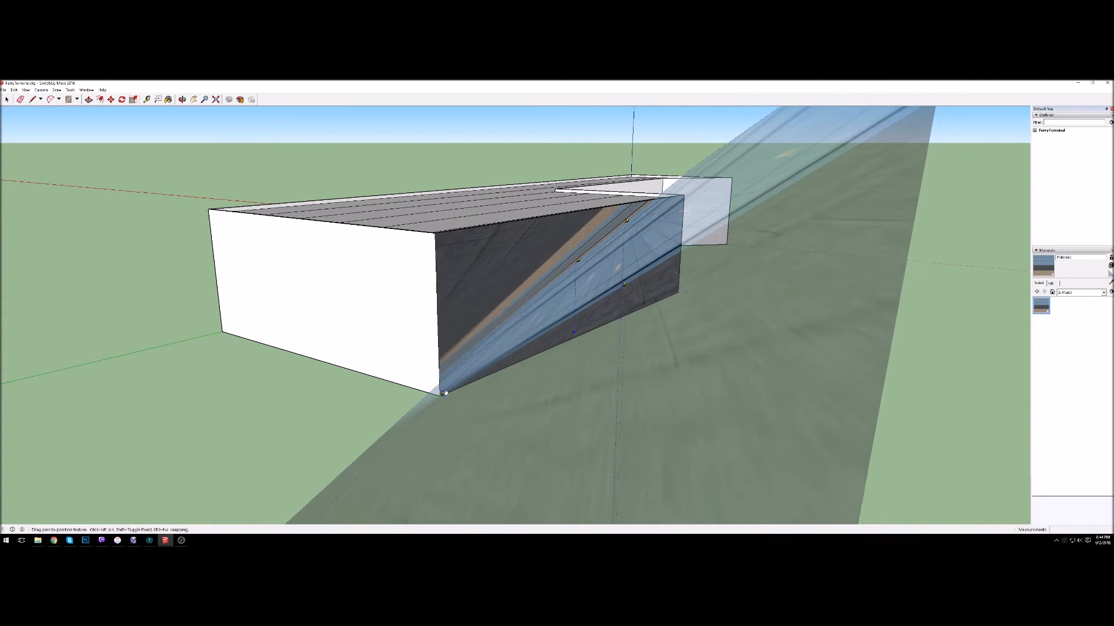
pyautogui.moveTo(582, 262); pyautogui.dragTo(437, 230)
pyautogui.moveTo(635, 215); pyautogui.dragTo(686, 192)
pyautogui.moveTo(626, 283); pyautogui.dragTo(679, 292)
pyautogui.scroll(-2, 395, 316)
pyautogui.moveTo(396, 317); pyautogui.dragTo(397, 235, button='middle')
pyautogui.scroll(3, 378, 259)
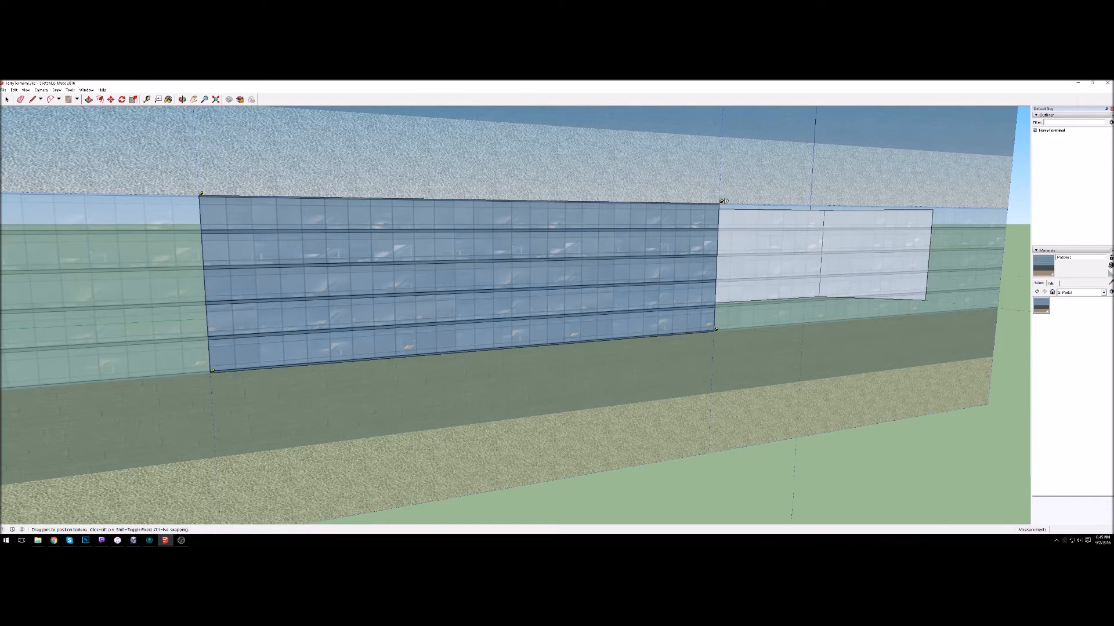
# - Move the two far-side pins inward along the long wall's upper and lower edges to narrow the glass panels, and accept the texture position
pyautogui.moveTo(721, 201)
pyautogui.mouseDown()
pyautogui.moveTo(455, 196)
pyautogui.moveTo(505, 198)
pyautogui.mouseUp()
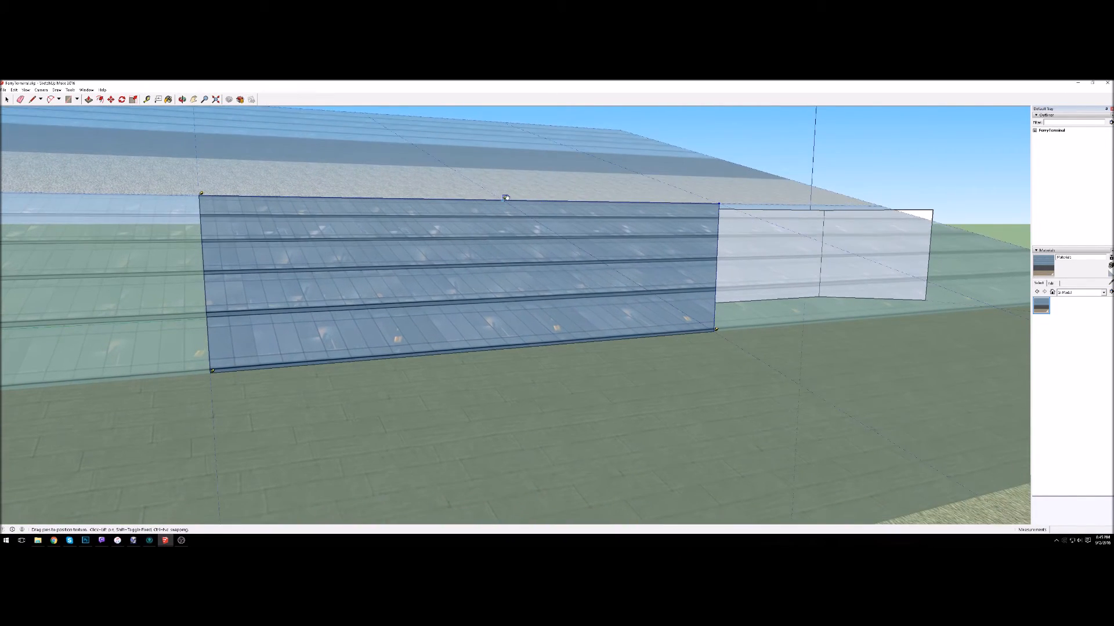
pyautogui.moveTo(718, 329); pyautogui.dragTo(504, 345)
pyautogui.moveTo(392, 274); pyautogui.dragTo(442, 283, button='middle')
pyautogui.scroll(3, 292, 252)
pyautogui.scroll(-3, 338, 250)
pyautogui.scroll(-3, 338, 250)
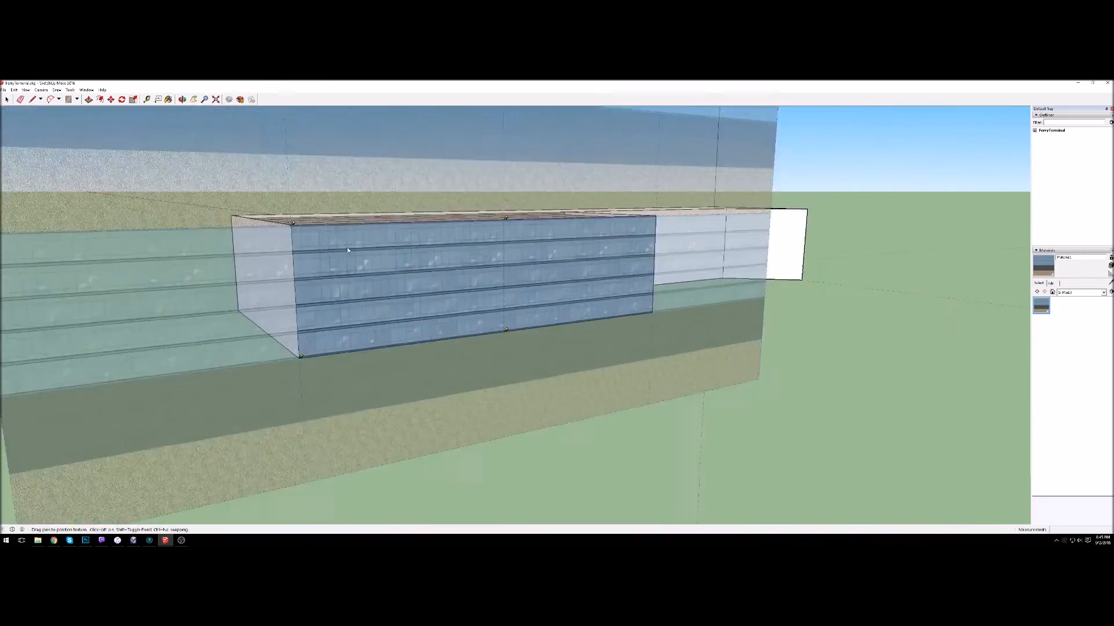
pyautogui.moveTo(338, 250); pyautogui.dragTo(275, 263, button='middle')
pyautogui.scroll(3, 275, 262)
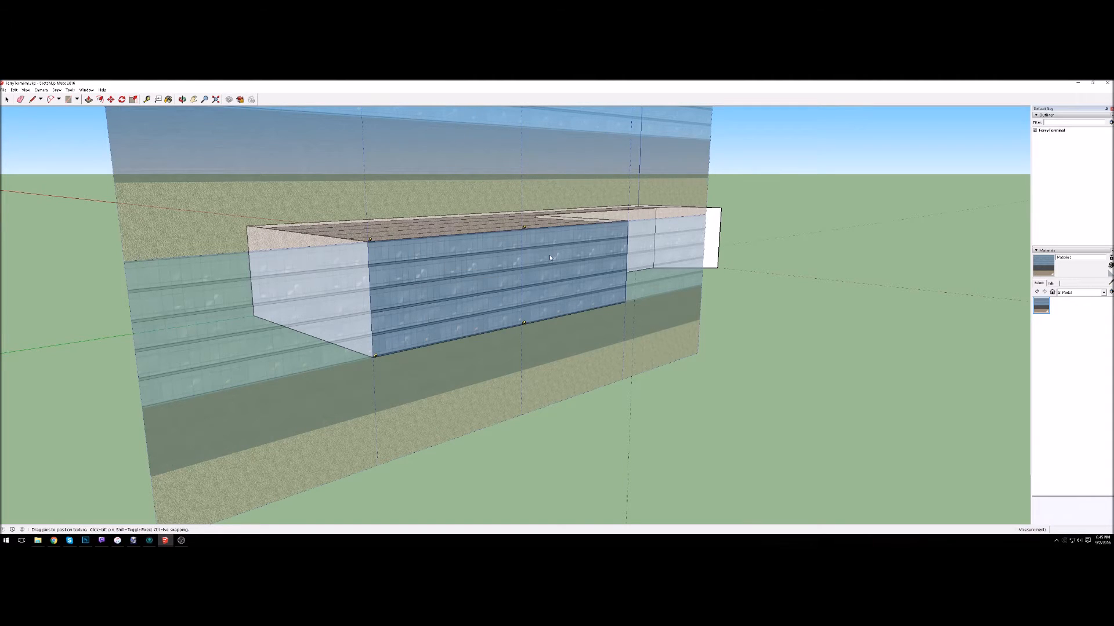
pyautogui.press('Return')
# - Sample the fitted glass facade from the long wall and paint it onto the building's remaining outer walls
pyautogui.press('b')
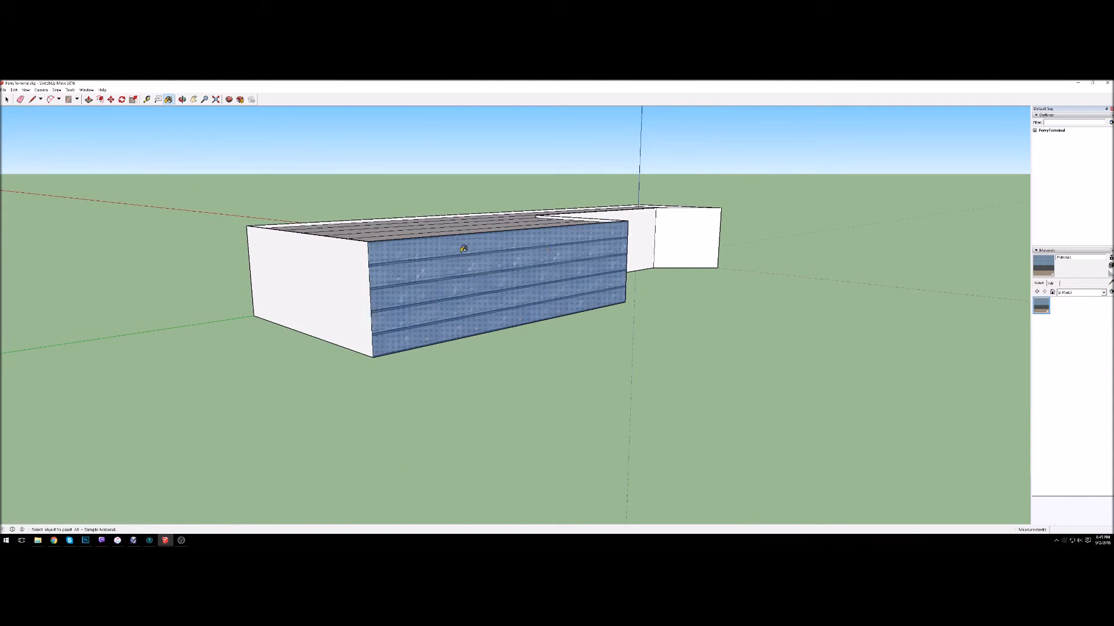
pyautogui.press('alt')
pyautogui.click(354, 265)
pyautogui.moveTo(301, 258); pyautogui.dragTo(761, 271, button='middle')
pyautogui.click(517, 258)
pyautogui.moveTo(517, 259)
pyautogui.mouseDown(button='middle')
pyautogui.moveTo(750, 254)
pyautogui.moveTo(381, 267)
pyautogui.moveTo(746, 258)
pyautogui.mouseUp(button='middle')
pyautogui.click(413, 271)
pyautogui.click(746, 259)
pyautogui.click(597, 269)
pyautogui.moveTo(597, 268)
pyautogui.mouseDown(button='middle')
pyautogui.moveTo(418, 281)
pyautogui.moveTo(694, 255)
pyautogui.mouseUp(button='middle')
# - Open texture positioning on the long wall, examine how the sheet lies across it, and close positioning
pyautogui.press('space')
pyautogui.click(673, 273)
pyautogui.scroll(-4, 430, 278)
pyautogui.scroll(4, 385, 296)
pyautogui.moveTo(385, 295); pyautogui.dragTo(402, 275, button='middle')
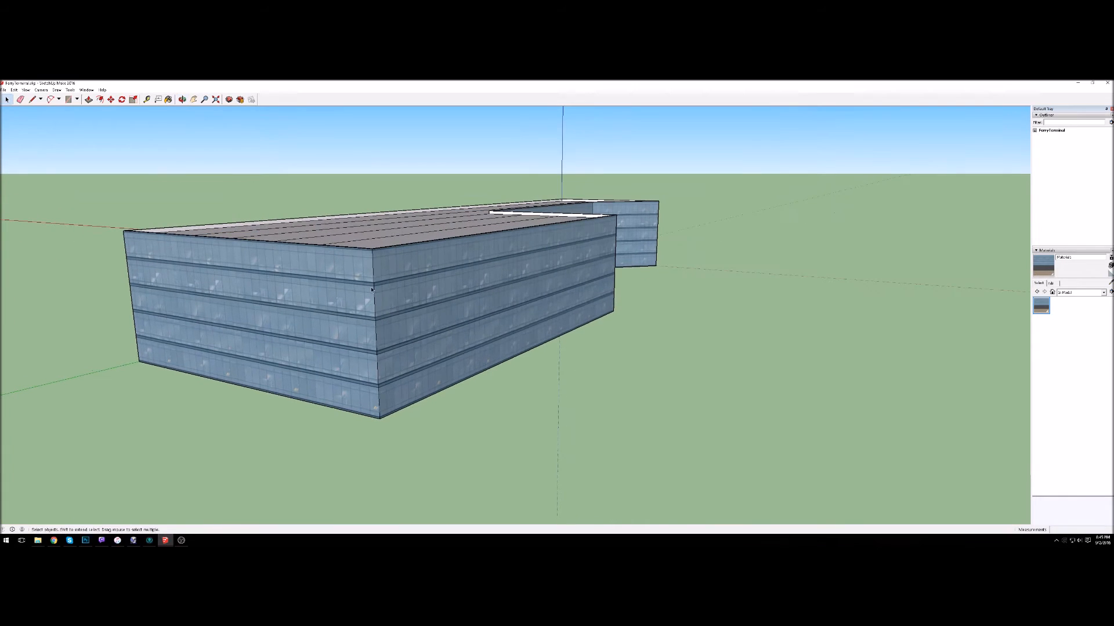
pyautogui.rightClick(402, 274)
pyautogui.moveTo(420, 360)
pyautogui.click(479, 360)
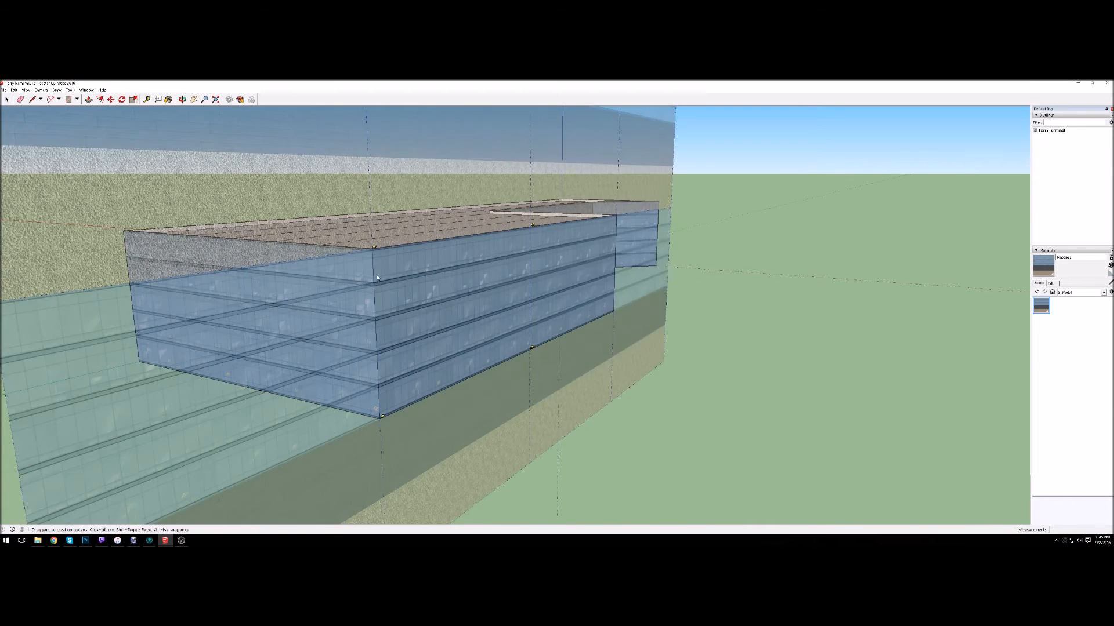
pyautogui.moveTo(456, 281); pyautogui.dragTo(175, 283, button='middle')
pyautogui.moveTo(481, 267); pyautogui.dragTo(256, 263, button='middle')
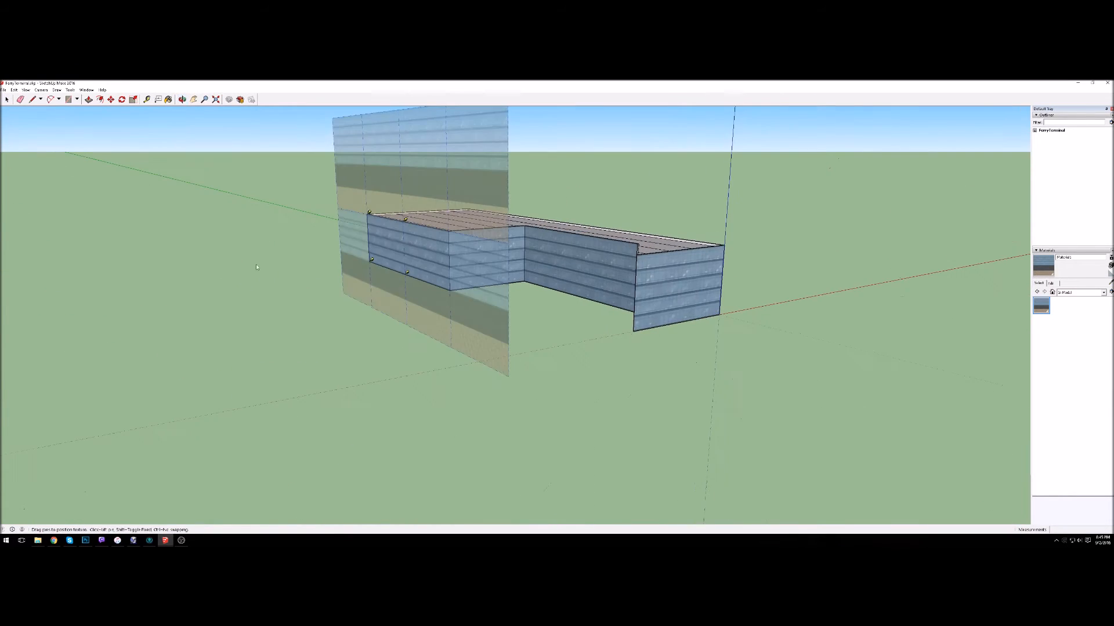
pyautogui.scroll(4, 453, 253)
pyautogui.press('Return')
# - Open texture positioning on the short wall beside the recess, check its alignment, and close positioning
pyautogui.rightClick(479, 238)
pyautogui.moveTo(504, 323)
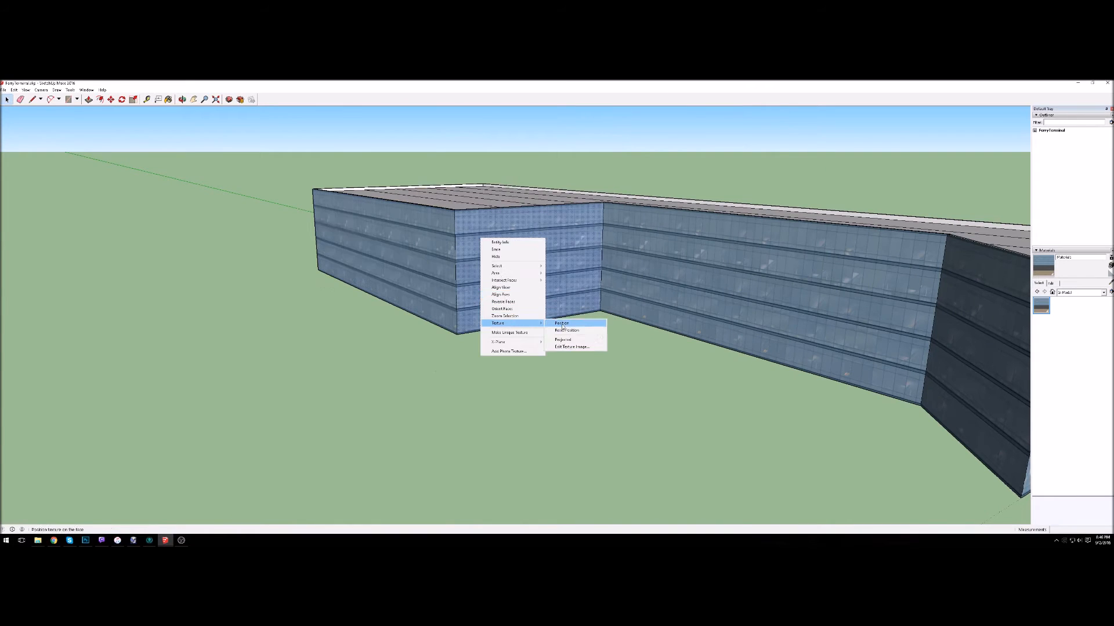
pyautogui.click(563, 324)
pyautogui.scroll(-5, 458, 233)
pyautogui.press('Return')
pyautogui.moveTo(635, 218); pyautogui.dragTo(560, 293, button='middle')
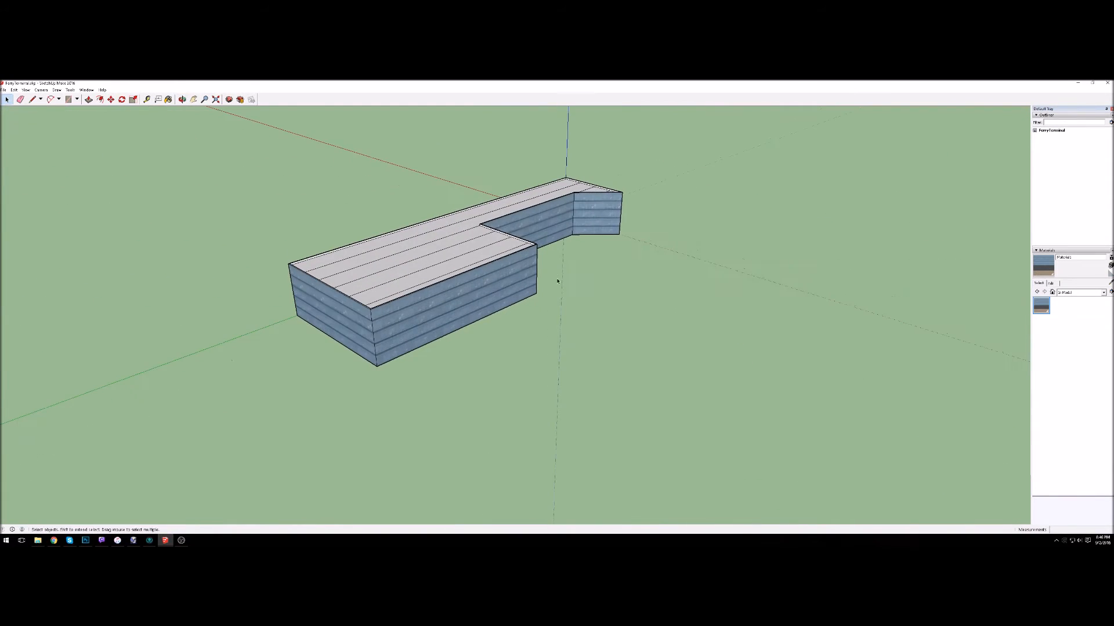
# - Switch to Photoshop to check the brick and gravel bands of the texture sheet, and return to the SketchUp model
pyautogui.click(86, 541)
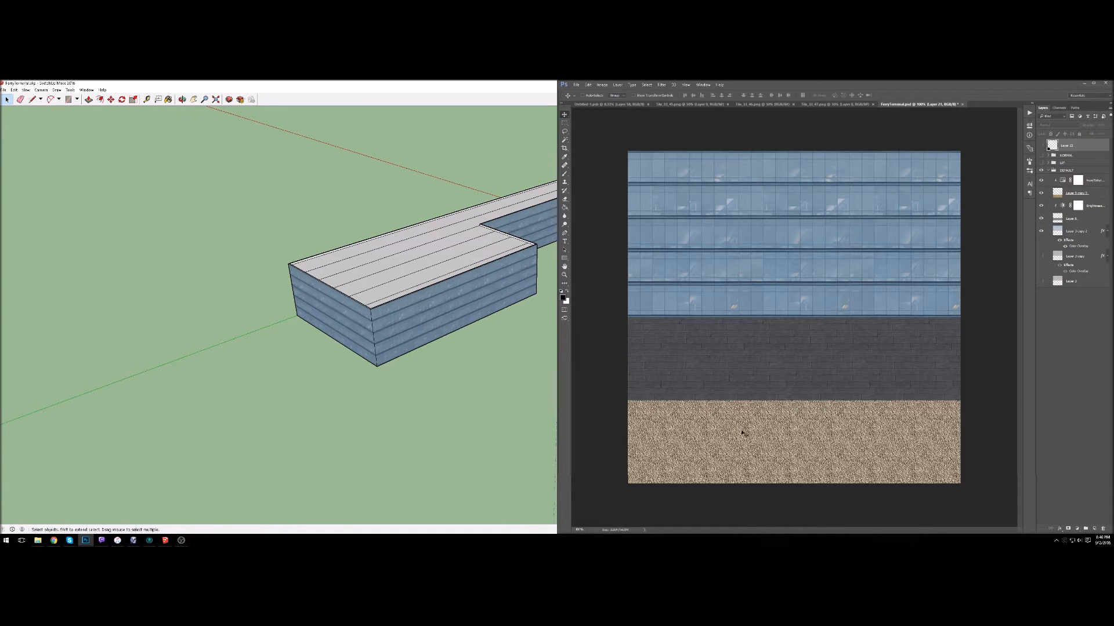
pyautogui.click(398, 475)
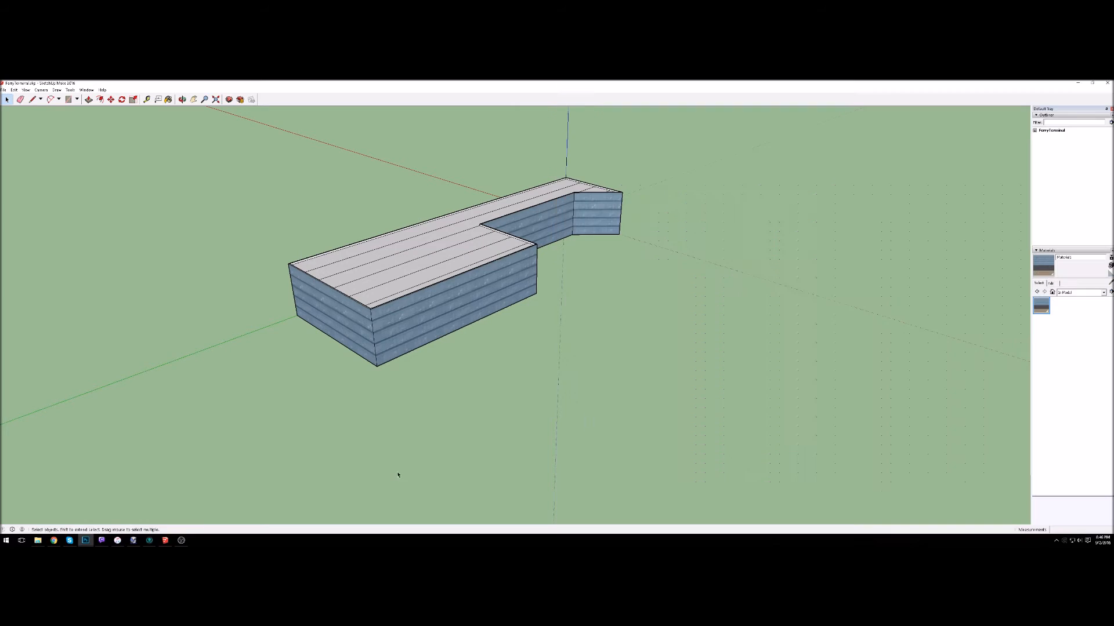
pyautogui.scroll(4, 418, 406)
pyautogui.scroll(-1, 435, 387)
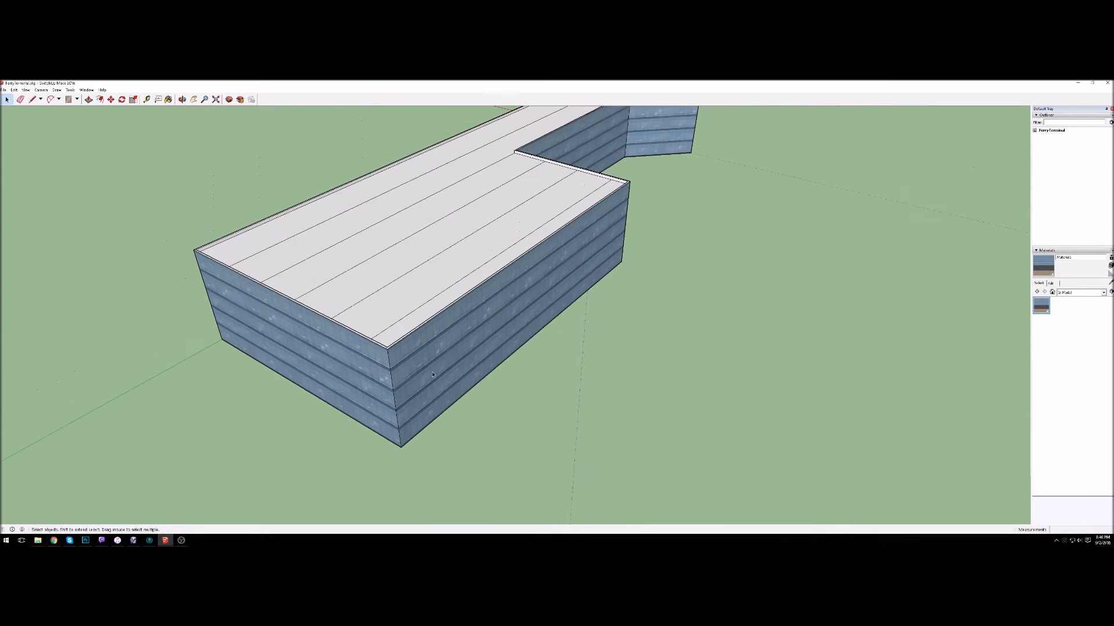
pyautogui.scroll(3, 436, 387)
# - Try painting the sampled texture onto the outermost roof strip beside the long wall, and undo it
pyautogui.press('b')
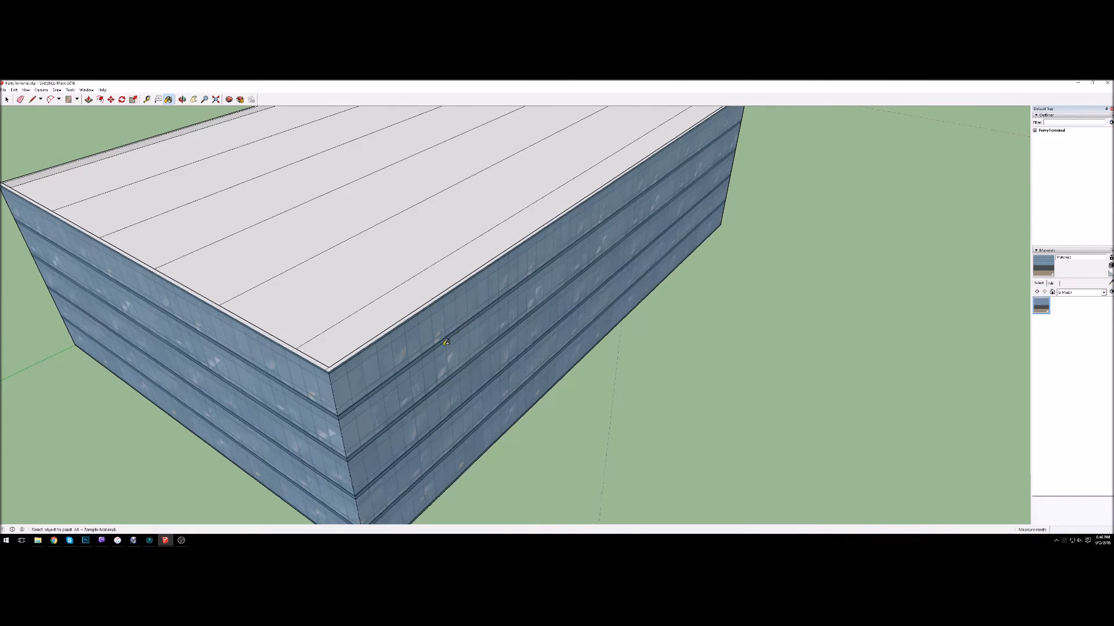
pyautogui.moveTo(410, 304)
pyautogui.mouseDown(button='middle')
pyautogui.moveTo(519, 356)
pyautogui.moveTo(349, 298)
pyautogui.mouseUp(button='middle')
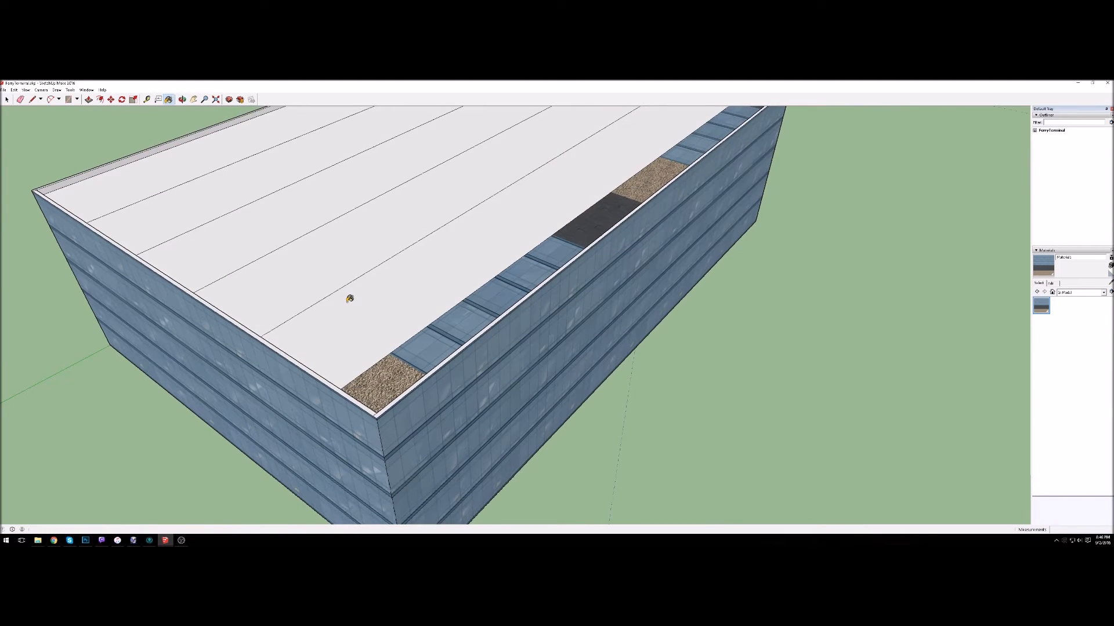
pyautogui.scroll(1, 350, 299)
pyautogui.hotkey('ctrl', 'z')
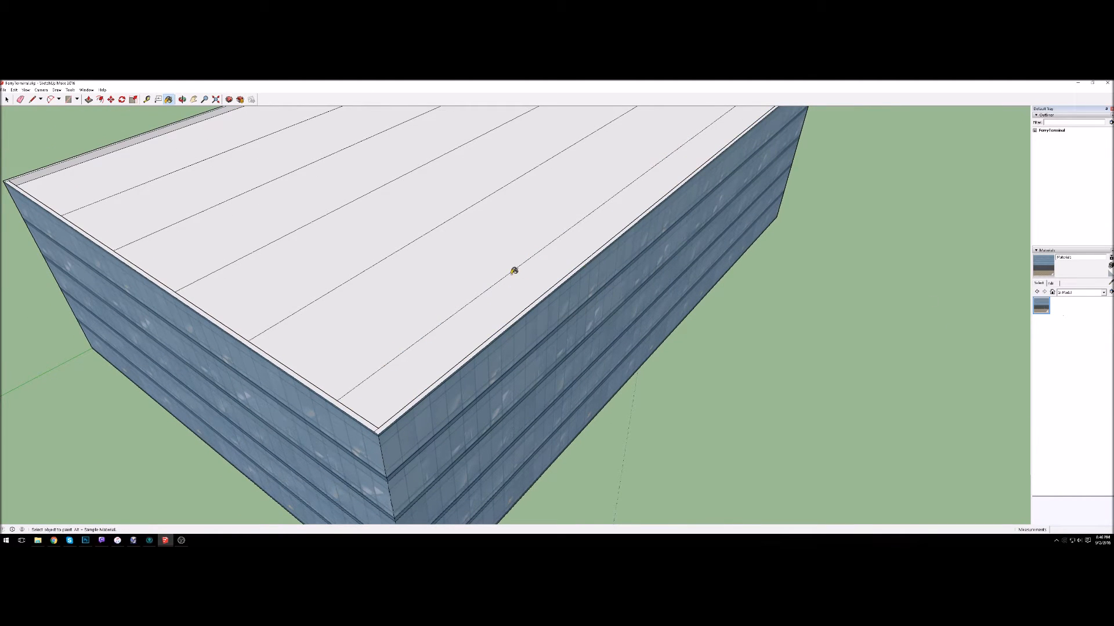
# - Paint the second roof strip in from the long wall with the texture sheet and open its texture positioning
pyautogui.click(423, 268)
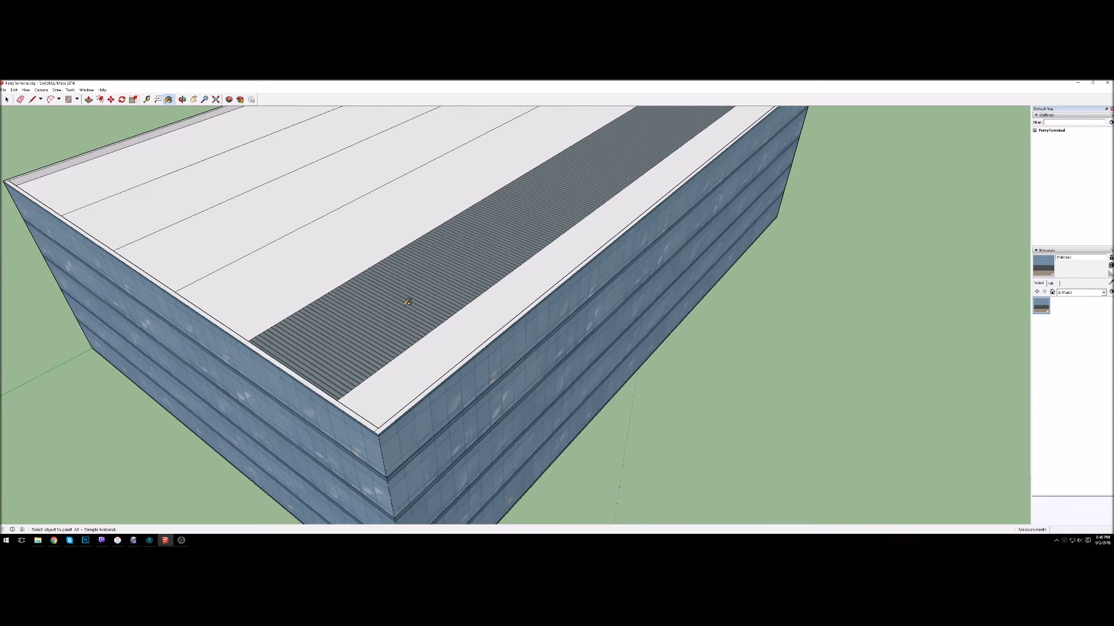
pyautogui.scroll(-2, 409, 300)
pyautogui.rightClick(457, 273)
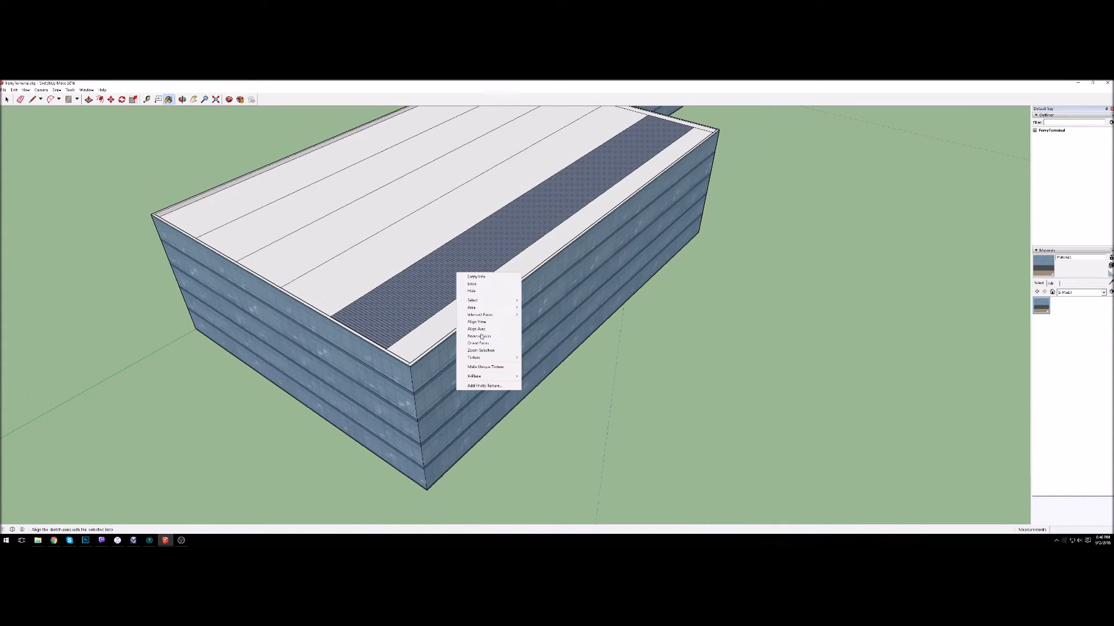
pyautogui.moveTo(488, 357)
pyautogui.click(530, 362)
pyautogui.scroll(3, 456, 272)
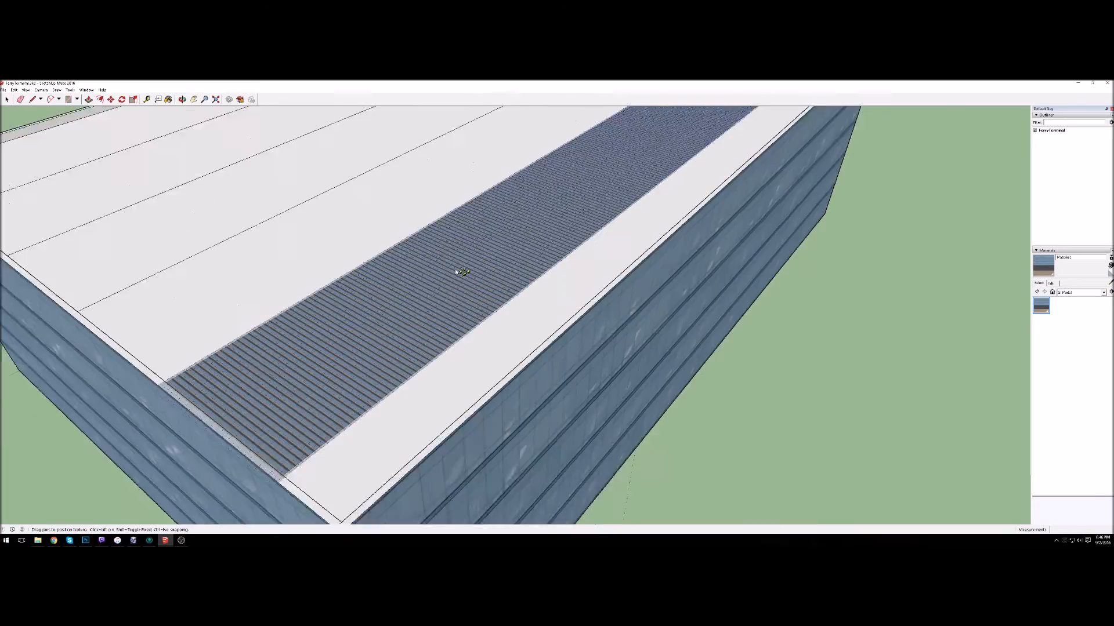
# - Relocate the two texture pins at the gravel's outer edge to the boundary between the gravel and dark brick bands
pyautogui.scroll(5, 462, 272)
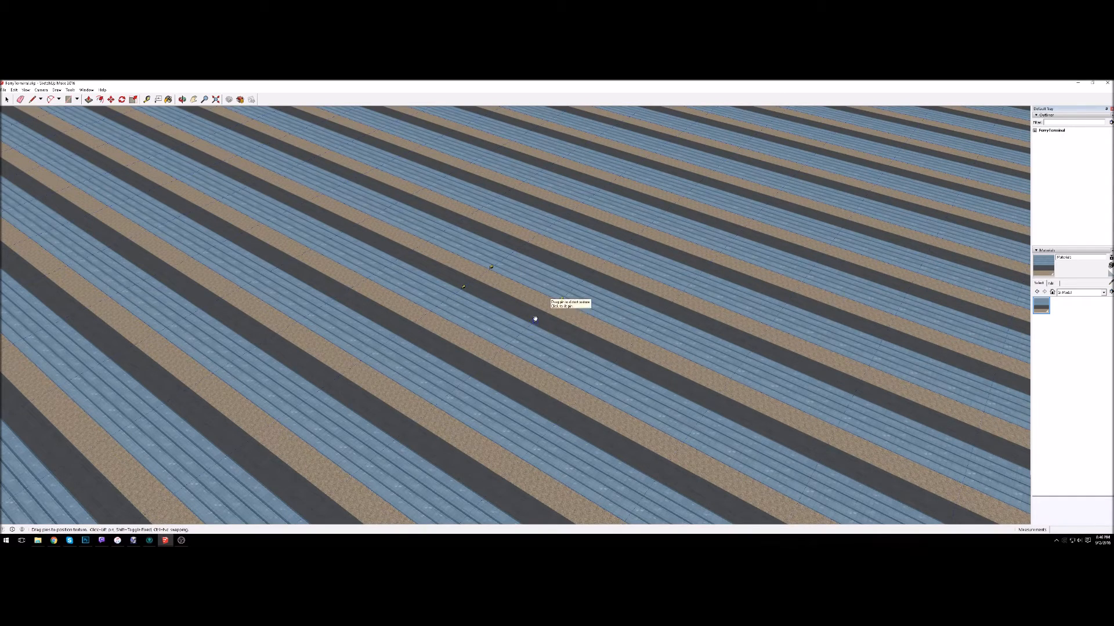
pyautogui.scroll(6, 548, 314)
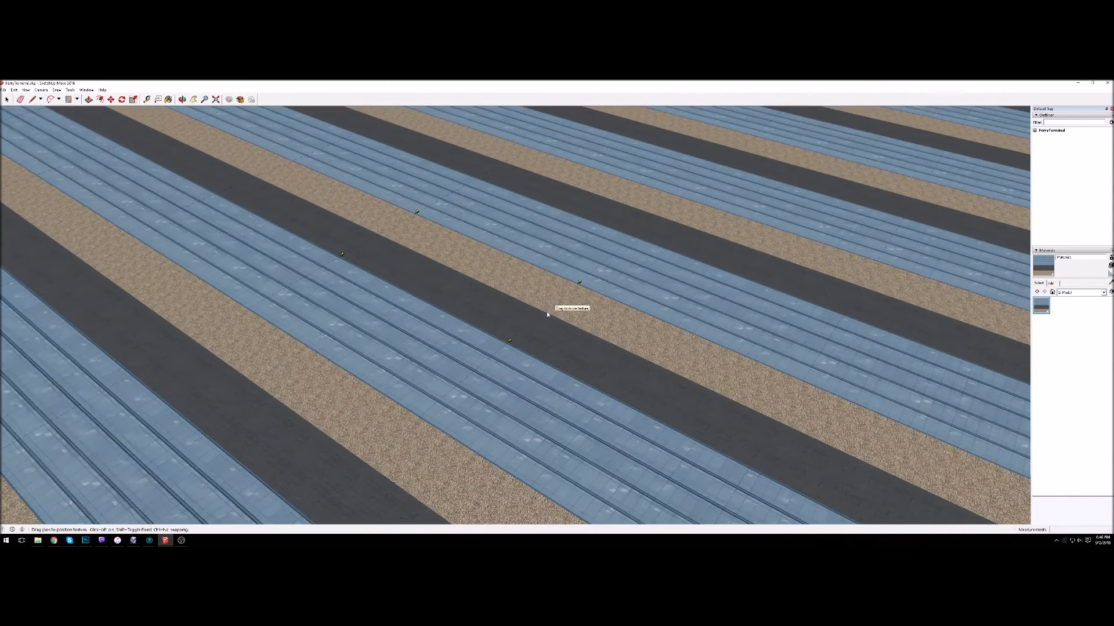
pyautogui.click(617, 252)
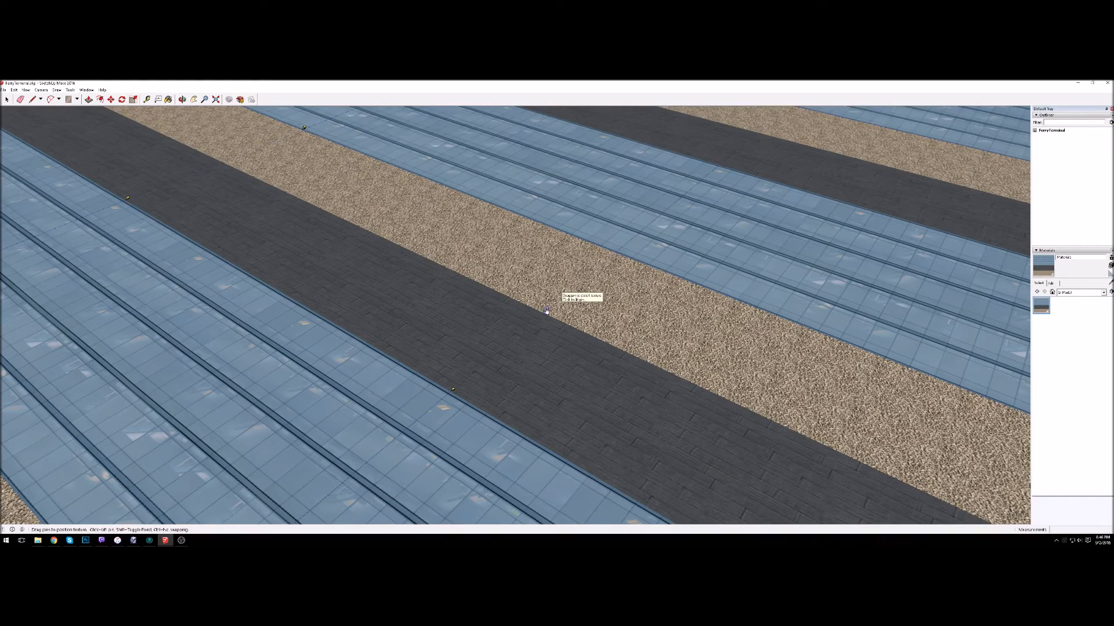
pyautogui.scroll(-3, 567, 317)
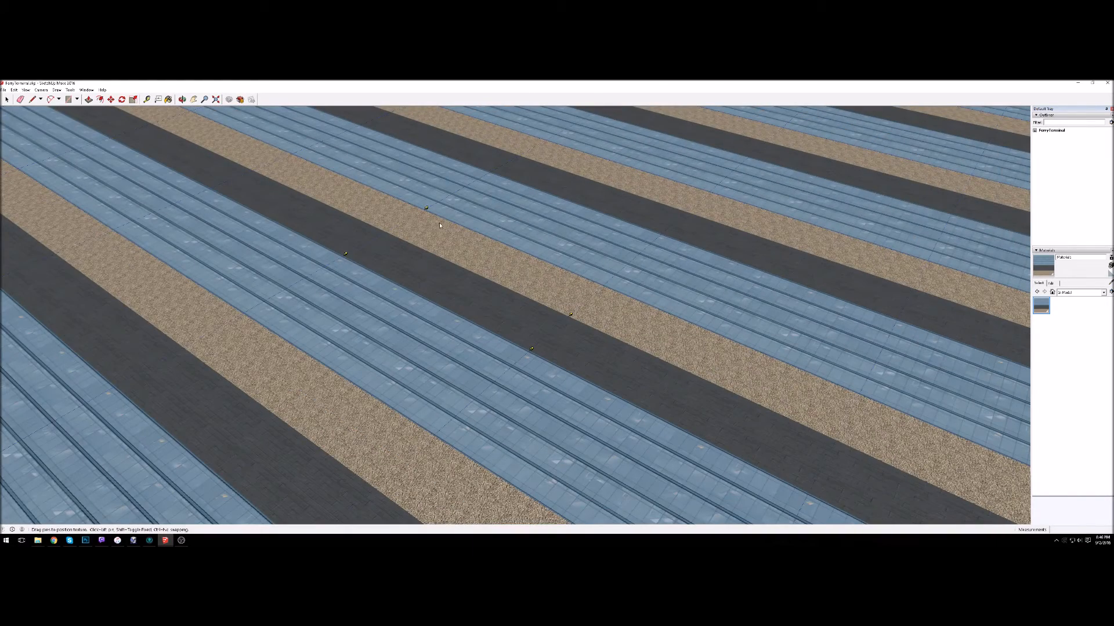
pyautogui.click(427, 209)
pyautogui.click(387, 229)
pyautogui.scroll(-5, 447, 252)
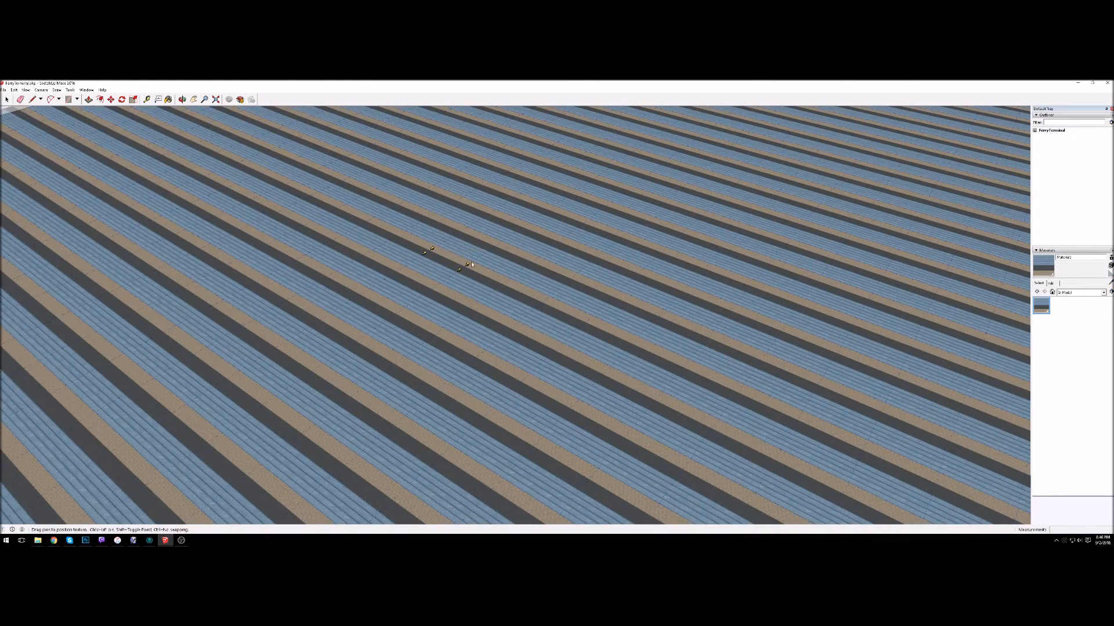
# - Rotate the second roof strip's texture by 90 degrees
pyautogui.scroll(-3, 451, 254)
pyautogui.scroll(-2, 444, 270)
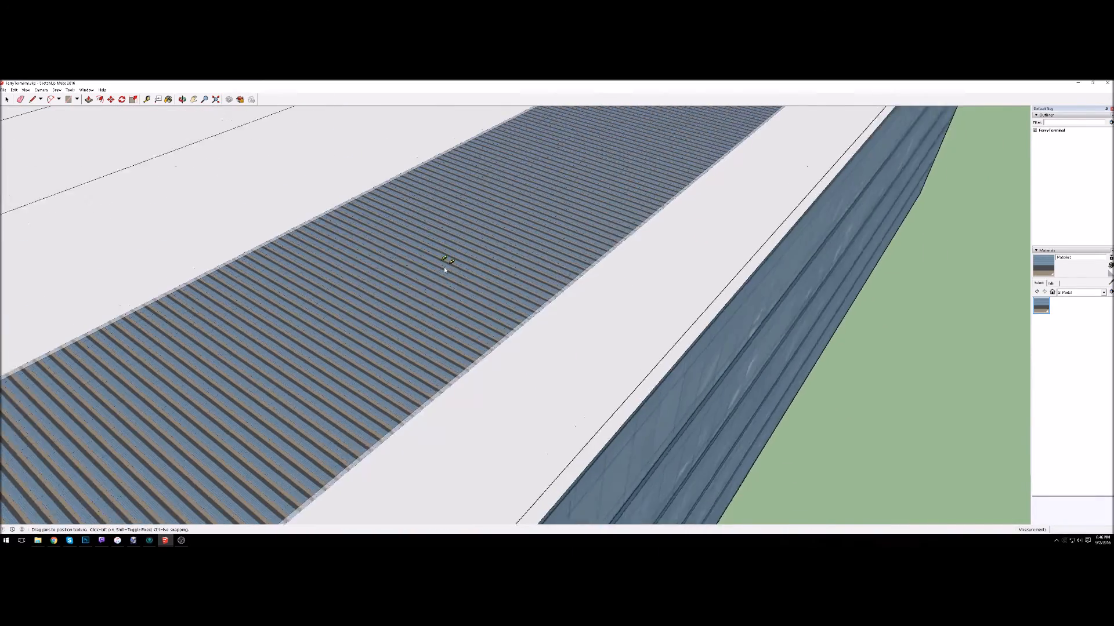
pyautogui.rightClick(445, 270)
pyautogui.moveTo(464, 305)
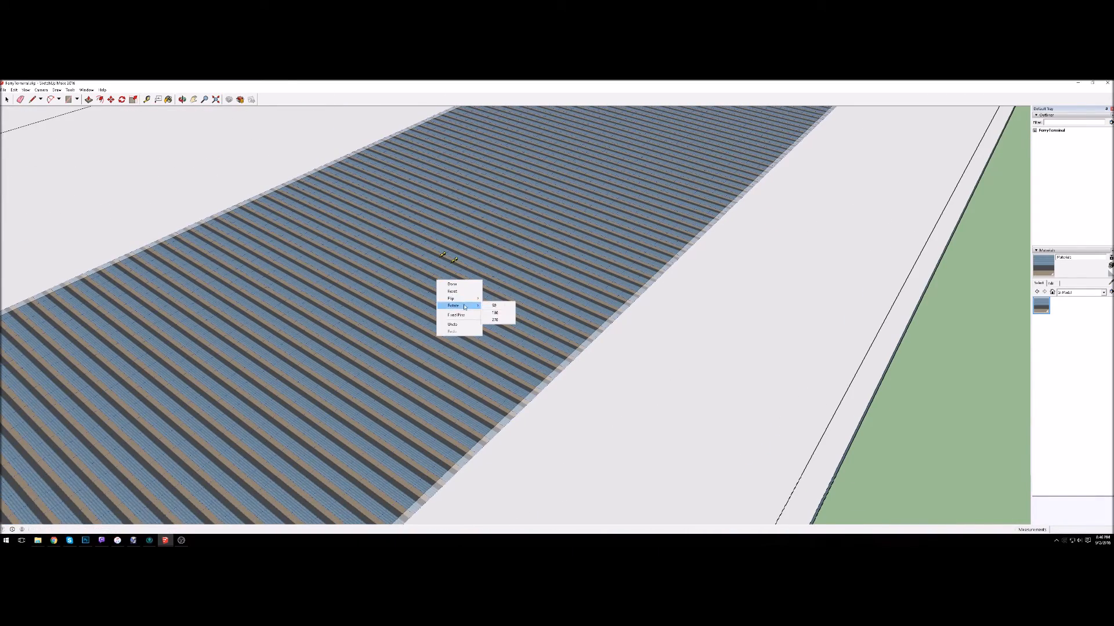
pyautogui.click(493, 306)
# - Realign the texture pins along the strip and fix the dark brick band's edges to both corners at one short end
pyautogui.scroll(10, 455, 259)
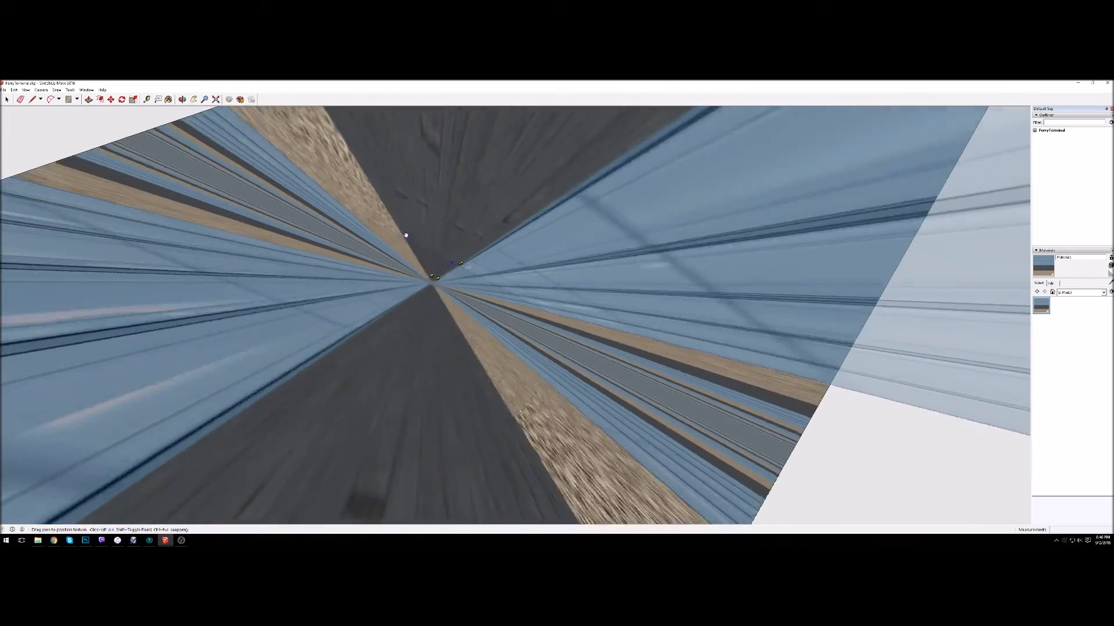
pyautogui.moveTo(406, 235); pyautogui.dragTo(417, 265)
pyautogui.moveTo(405, 261); pyautogui.dragTo(586, 178)
pyautogui.moveTo(431, 247); pyautogui.dragTo(550, 166)
pyautogui.scroll(-4, 417, 271)
pyautogui.scroll(-6, 417, 270)
pyautogui.moveTo(530, 261); pyautogui.dragTo(416, 232, button='middle')
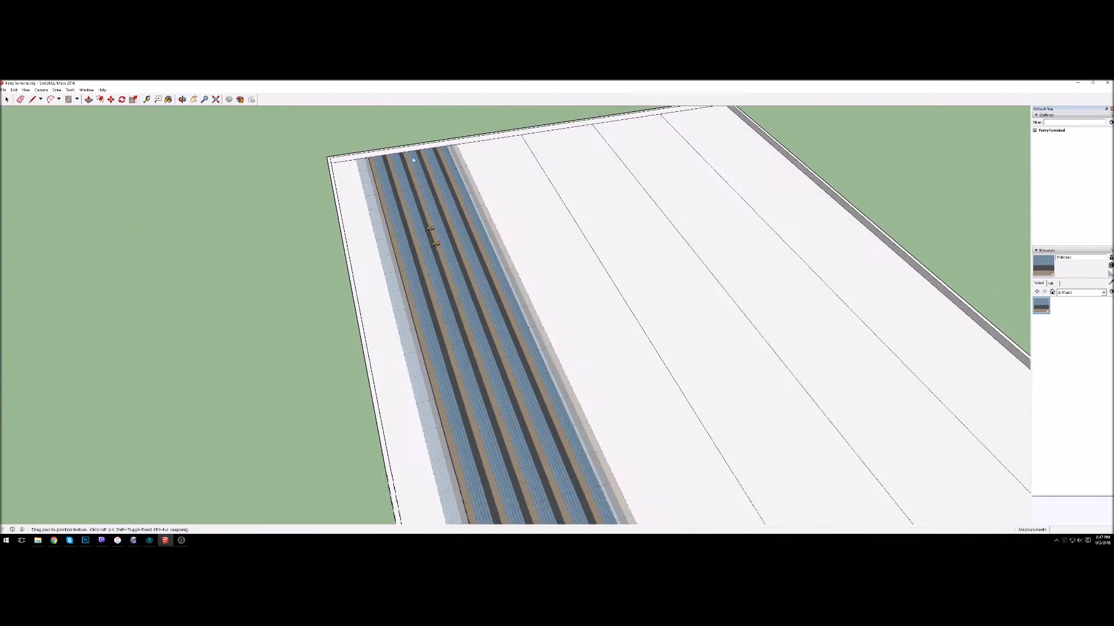
pyautogui.scroll(2, 417, 232)
pyautogui.moveTo(430, 266); pyautogui.dragTo(352, 158)
pyautogui.scroll(-3, 438, 265)
pyautogui.moveTo(438, 265); pyautogui.dragTo(572, 314, button='middle')
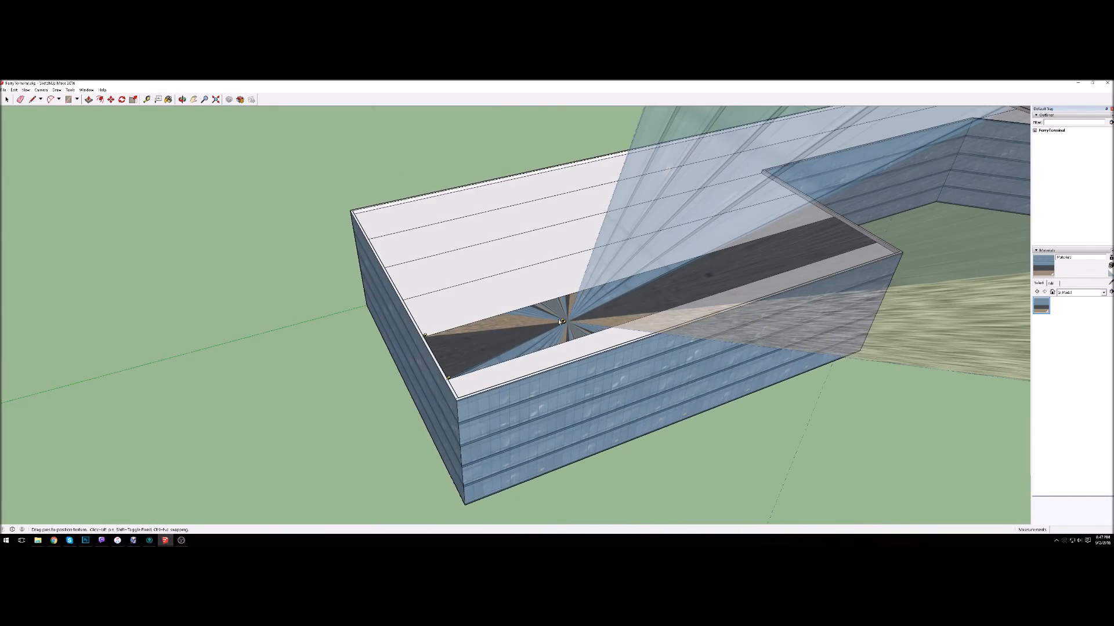
# - Stretch the remaining two texture pins to the strip's corners at the opposite short end beside the building's inner corner
pyautogui.moveTo(561, 320)
pyautogui.mouseDown()
pyautogui.moveTo(667, 261)
pyautogui.moveTo(808, 224)
pyautogui.moveTo(671, 259)
pyautogui.moveTo(691, 257)
pyautogui.mouseUp()
pyautogui.moveTo(565, 321); pyautogui.dragTo(879, 241)
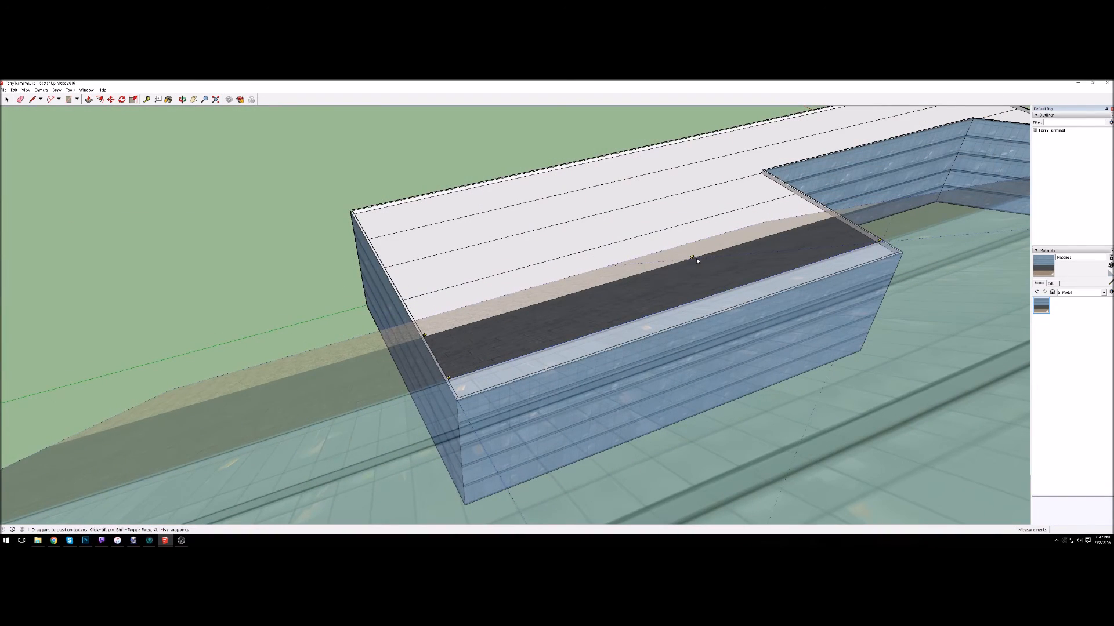
pyautogui.moveTo(692, 256); pyautogui.dragTo(836, 216)
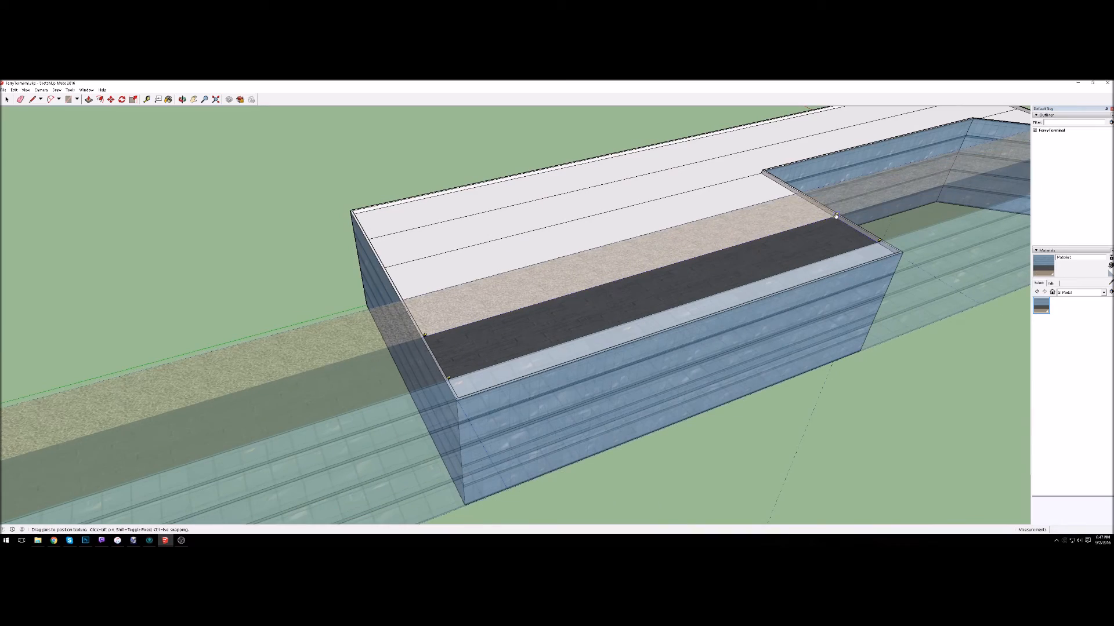
# - Pull the two pins at that end back to about the strip's middle to shorten the bricks, and finish the texture positioning
pyautogui.moveTo(461, 346); pyautogui.dragTo(602, 344, button='middle')
pyautogui.scroll(4, 597, 354)
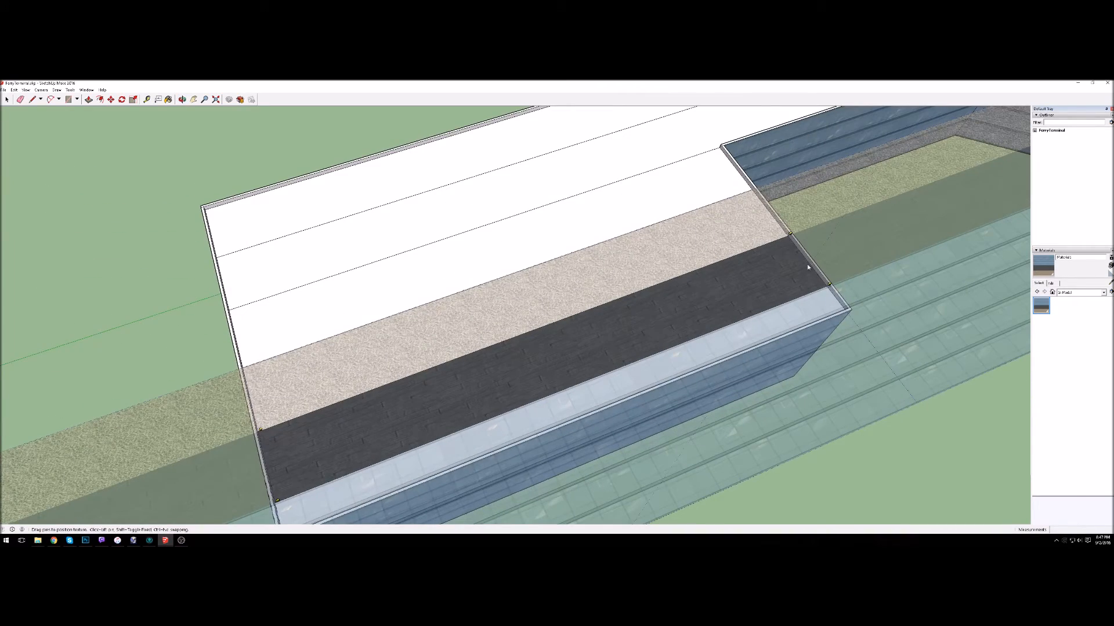
pyautogui.moveTo(792, 236)
pyautogui.mouseDown()
pyautogui.moveTo(528, 323)
pyautogui.moveTo(709, 341)
pyautogui.moveTo(579, 385)
pyautogui.mouseUp()
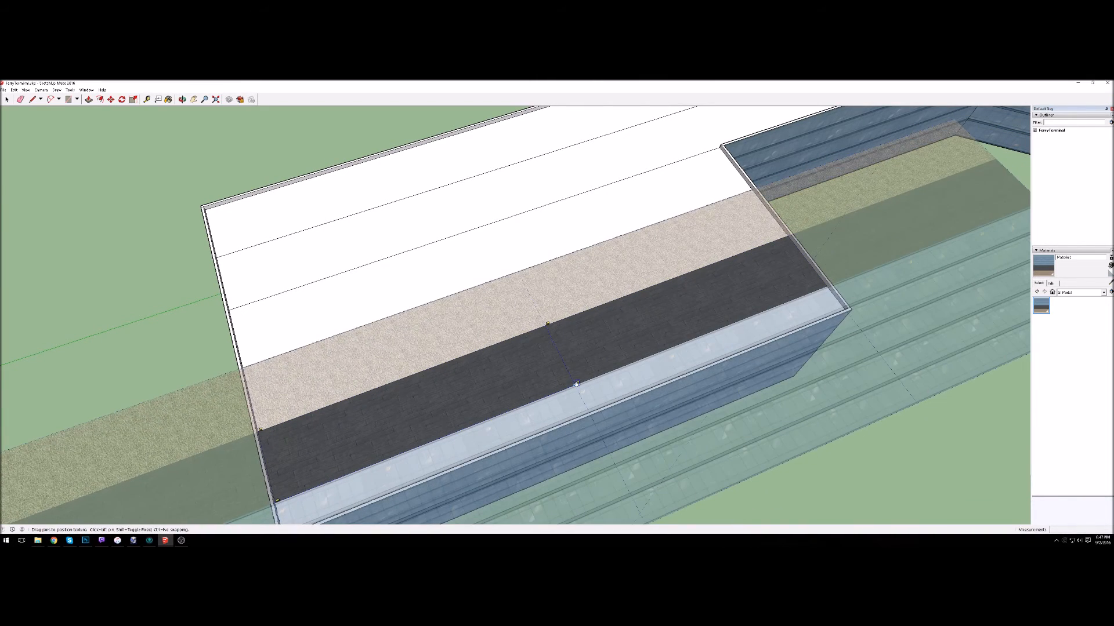
pyautogui.press('Return')
pyautogui.scroll(-5, 518, 373)
pyautogui.moveTo(499, 360)
pyautogui.mouseDown(button='middle')
pyautogui.moveTo(580, 342)
pyautogui.moveTo(651, 300)
pyautogui.mouseUp(button='middle')
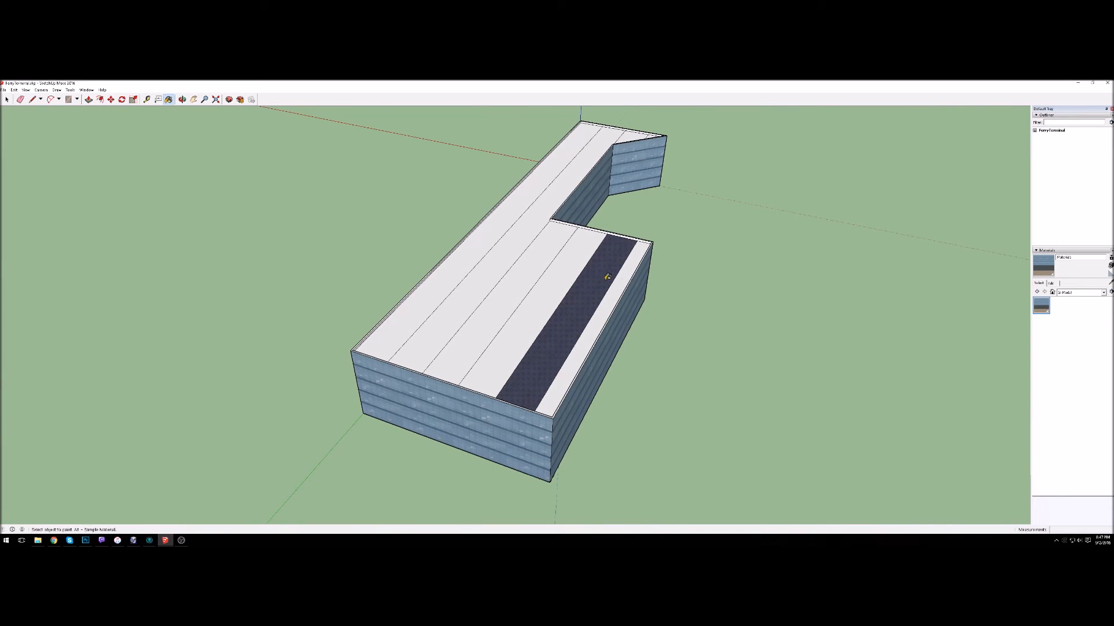
# - Paint the third roof strip in from the long wall with the texture sheet and open its texture positioning
pyautogui.scroll(5, 604, 269)
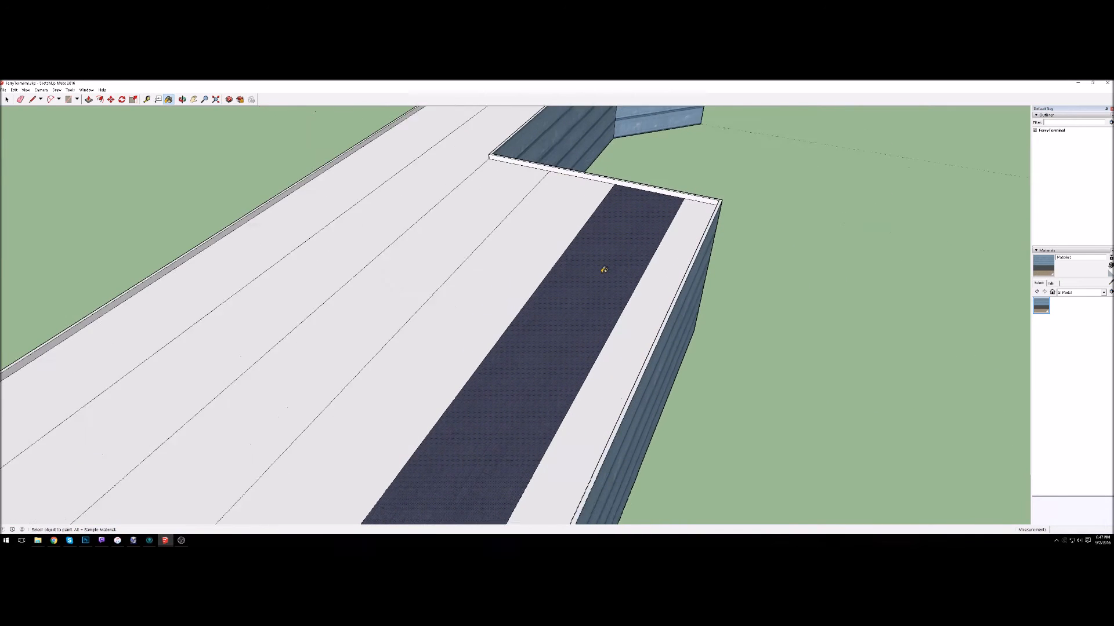
pyautogui.click(529, 249)
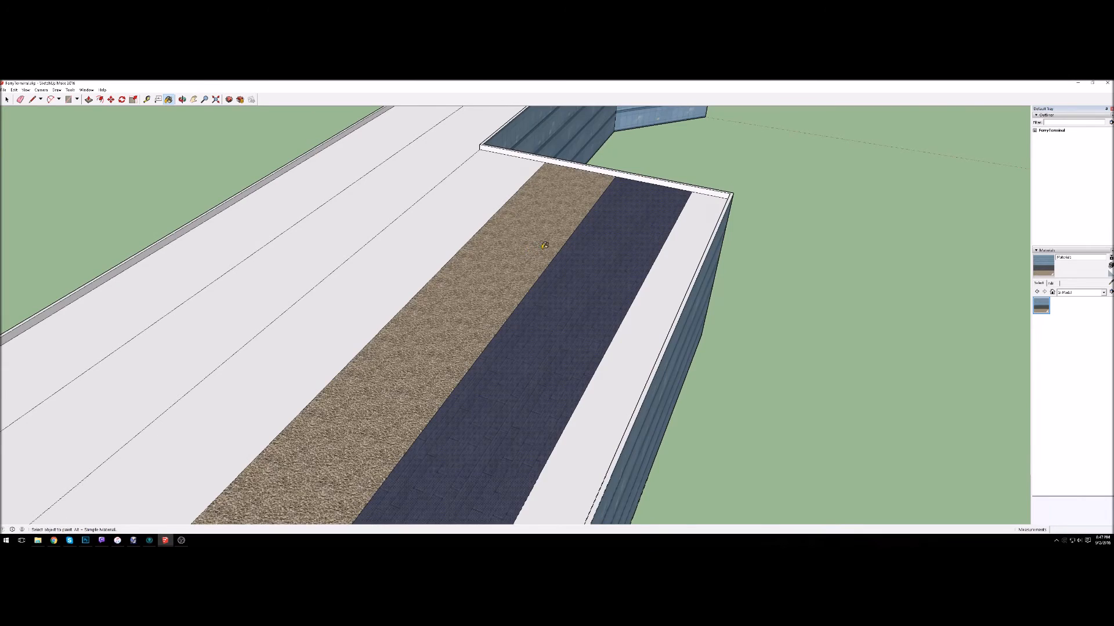
pyautogui.moveTo(534, 248); pyautogui.dragTo(580, 244, button='middle')
pyautogui.rightClick(580, 244)
pyautogui.moveTo(615, 328)
pyautogui.click(661, 331)
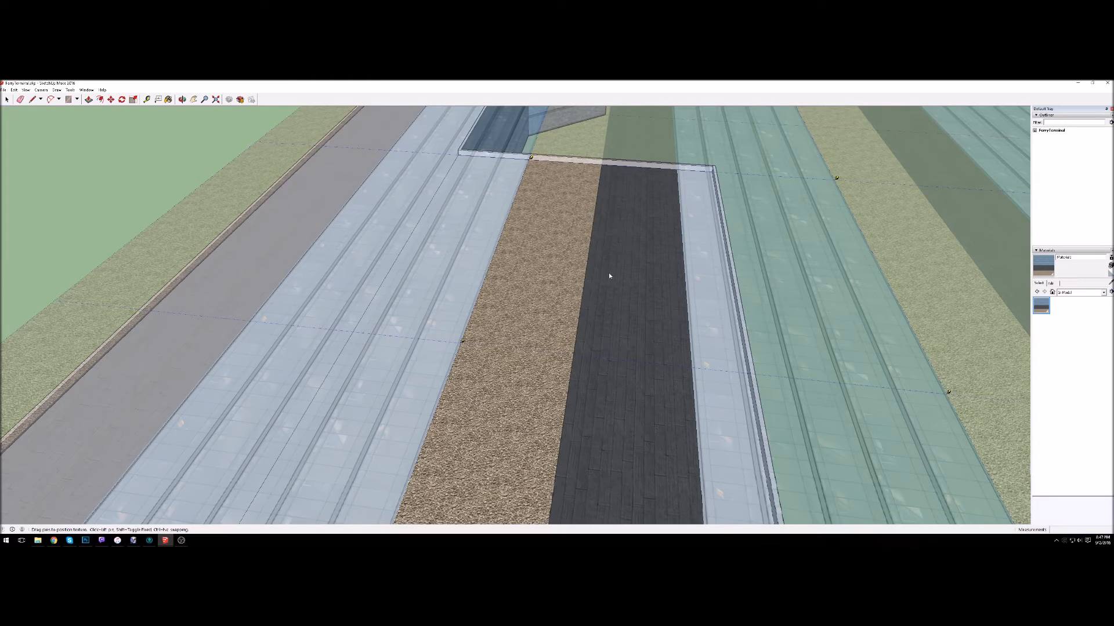
# - Leave the texture positioning, try painting the fourth roof strip with the texture sheet, and undo it
pyautogui.click(368, 281)
pyautogui.click(395, 277)
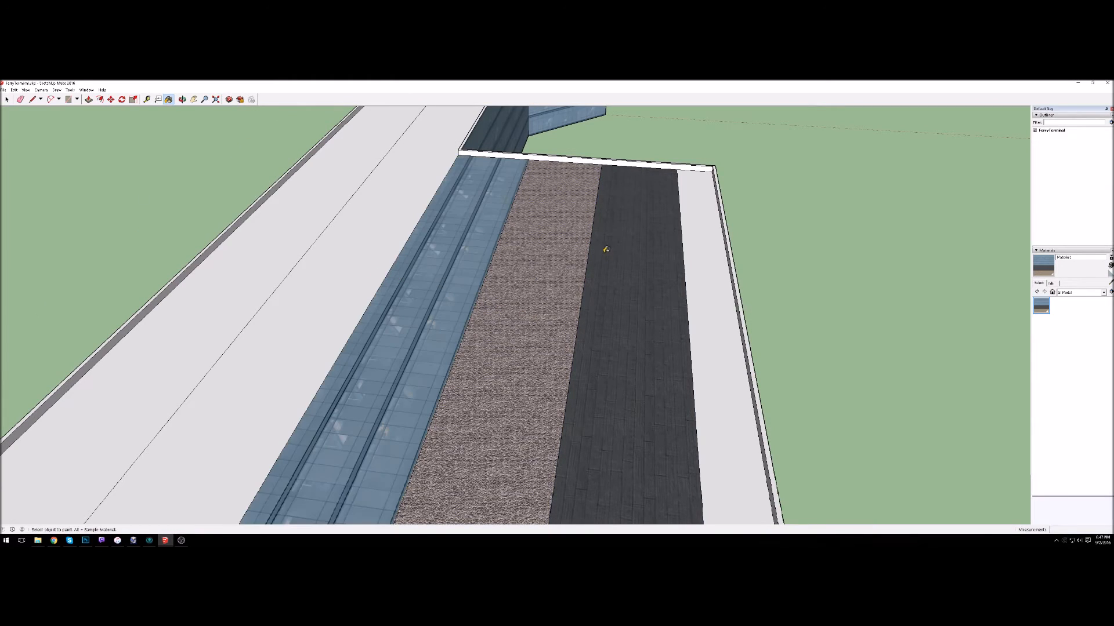
pyautogui.press('space')
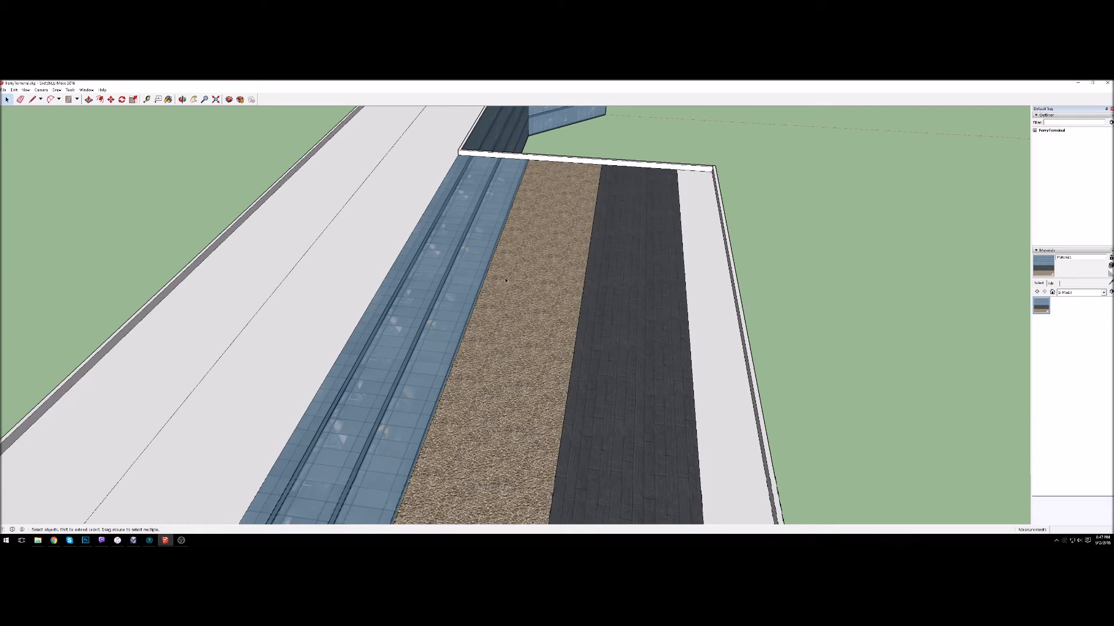
pyautogui.hotkey('ctrl', 'z')
# - Try shifting the third roof strip's texture freehand so that the dark brick band replaces the gravel
pyautogui.rightClick(571, 270)
pyautogui.moveTo(628, 354)
pyautogui.click(663, 352)
pyautogui.rightClick(553, 297)
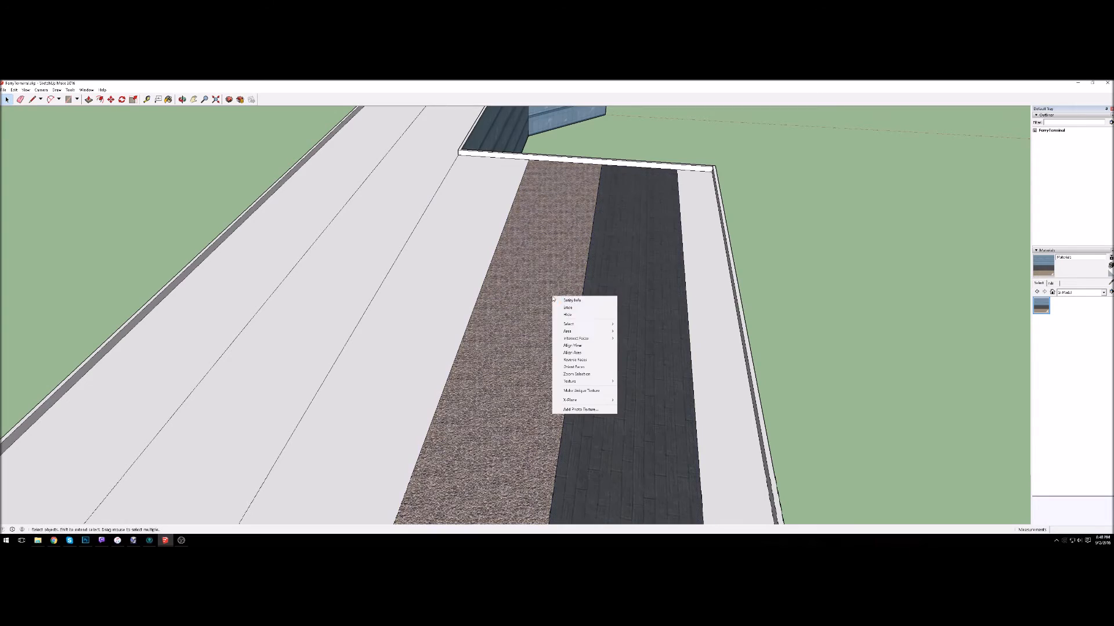
pyautogui.moveTo(603, 381)
pyautogui.click(643, 382)
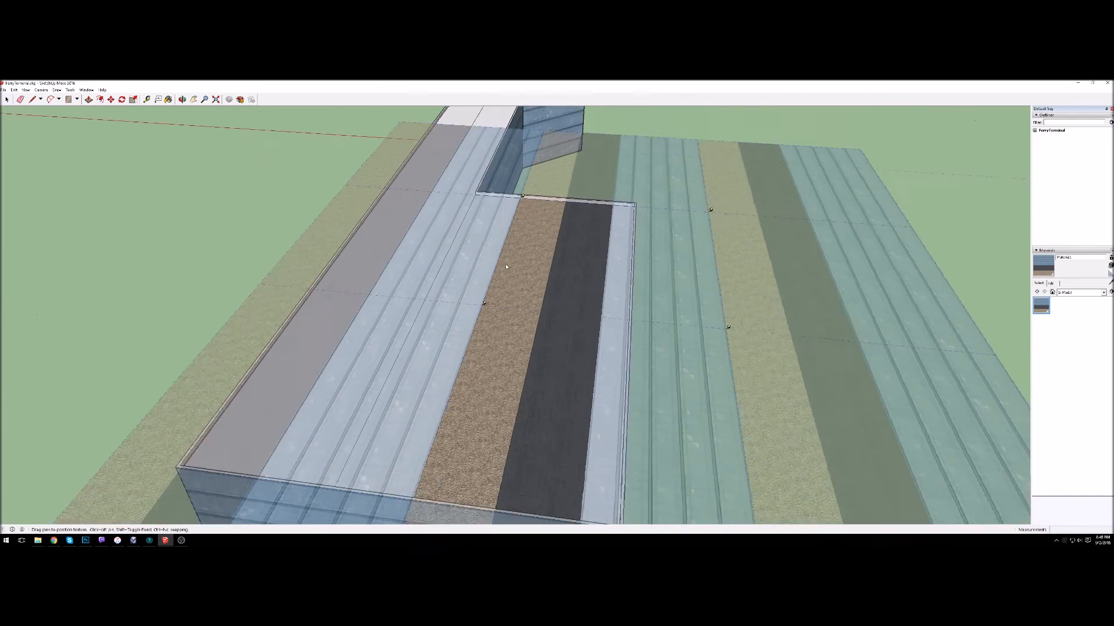
pyautogui.moveTo(569, 264); pyautogui.dragTo(516, 276)
pyautogui.scroll(5, 517, 276)
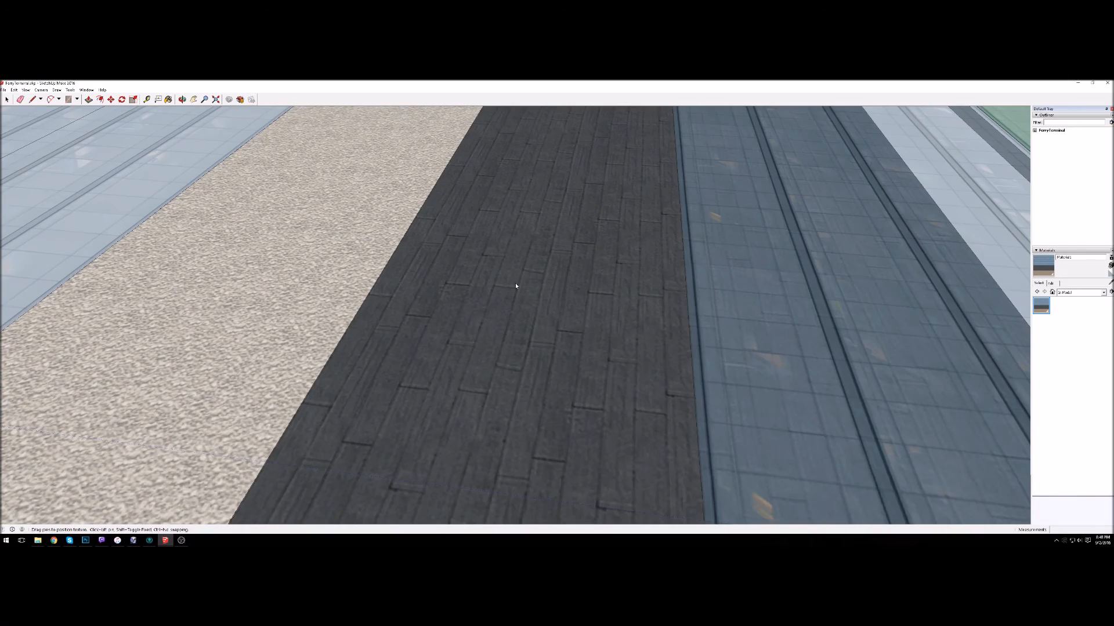
pyautogui.moveTo(515, 284); pyautogui.dragTo(583, 314)
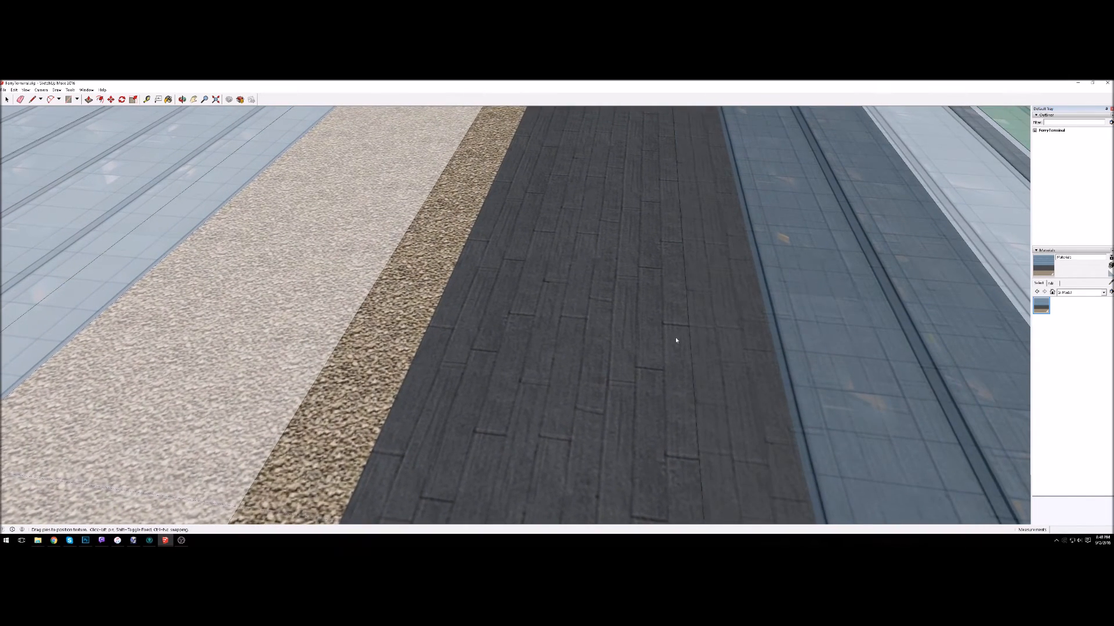
pyautogui.moveTo(714, 325); pyautogui.dragTo(649, 274)
pyautogui.press('Return')
# - Clear the selection of the third roof strip and undo its last texture shift
pyautogui.scroll(-8, 543, 164)
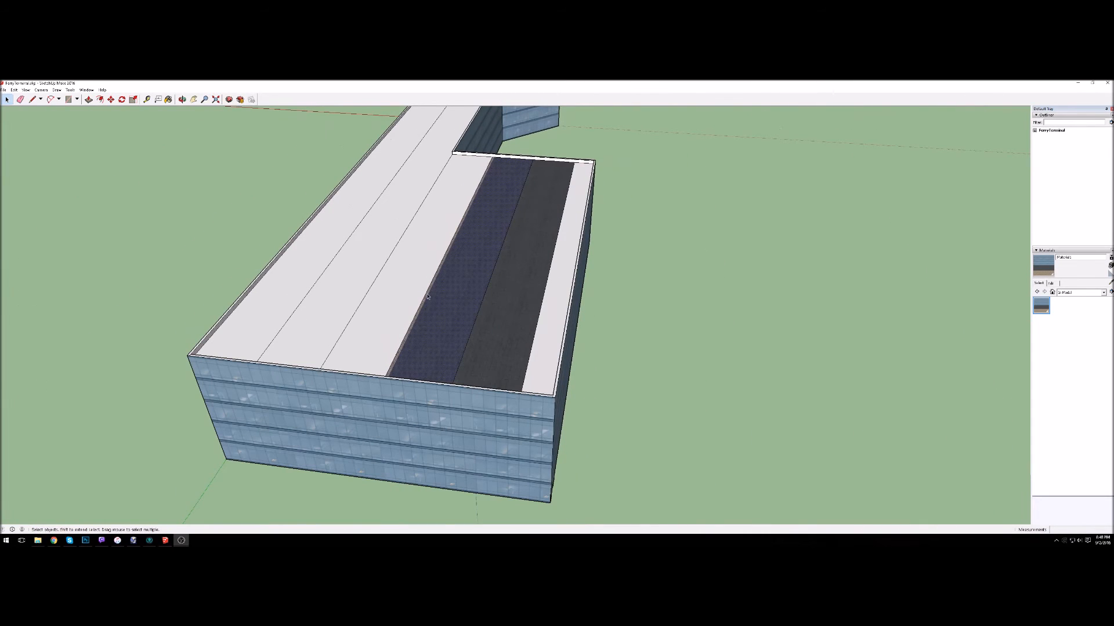
pyautogui.scroll(6, 438, 294)
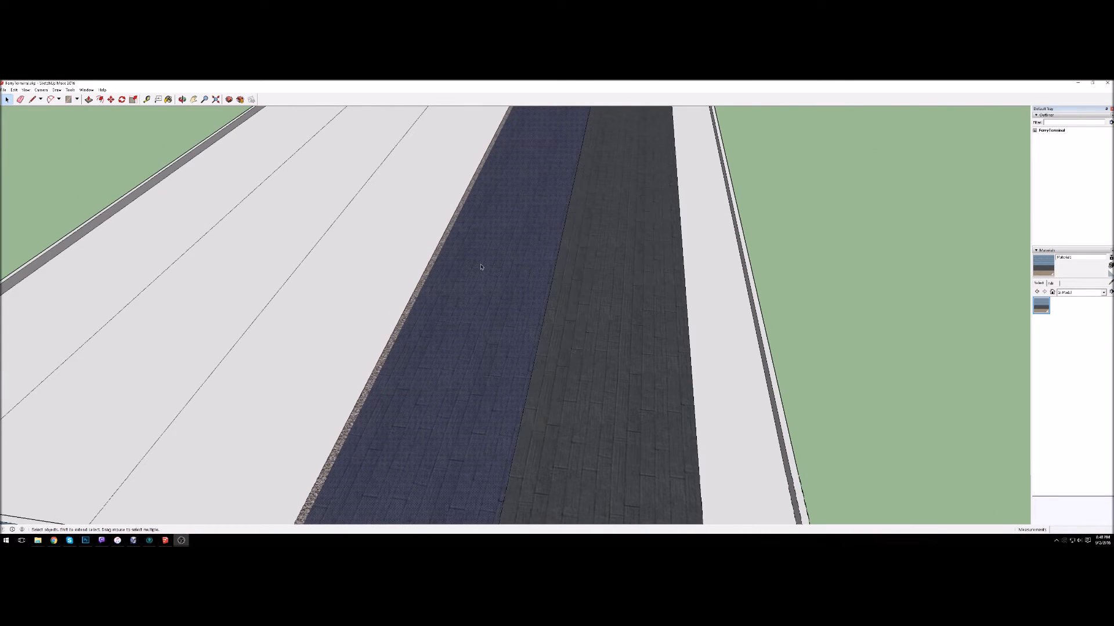
pyautogui.click(782, 247)
pyautogui.hotkey('ctrl', 'z')
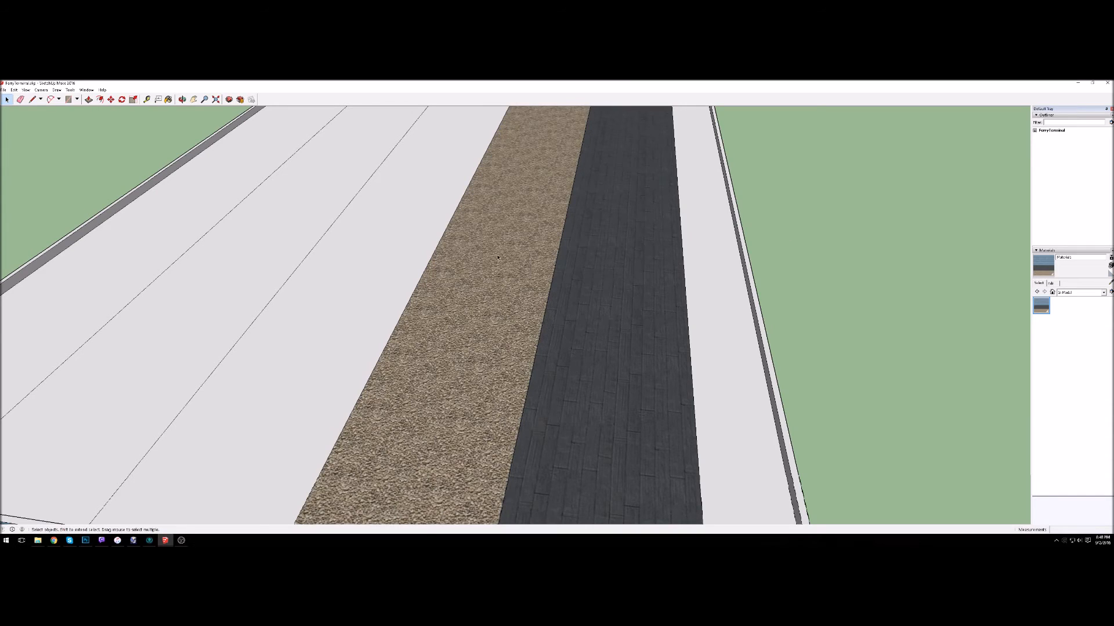
# - Reopen the third strip's texture positioning, nudge the texture sideways until dark brick fills the strip, and accept it
pyautogui.rightClick(497, 256)
pyautogui.moveTo(540, 340)
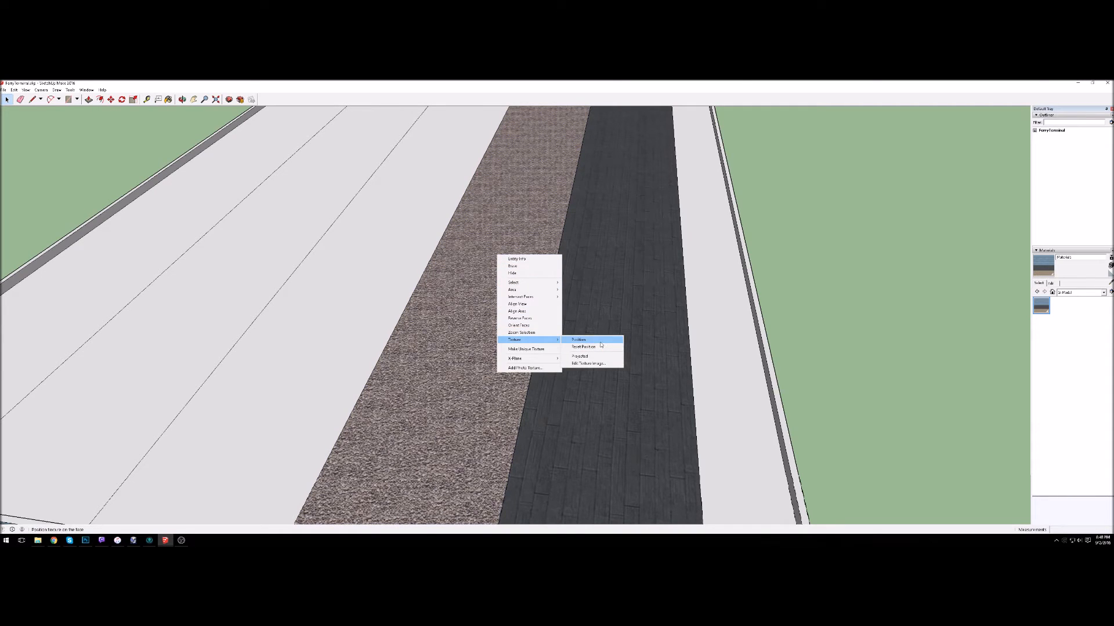
pyautogui.click(580, 339)
pyautogui.scroll(-8, 555, 284)
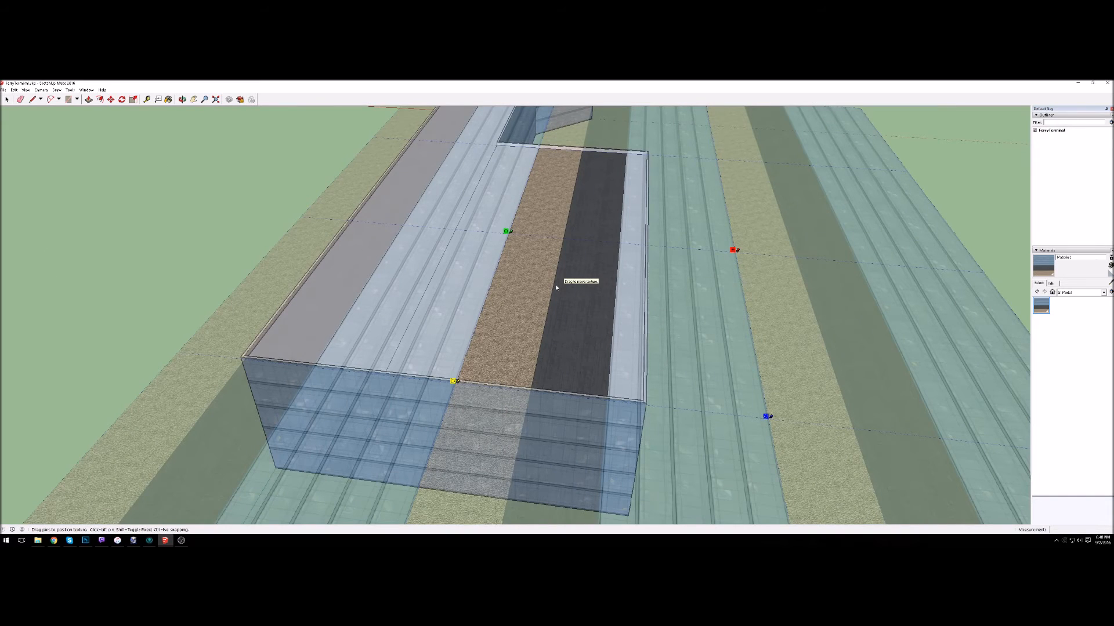
pyautogui.press('Left')
pyautogui.press('Left')
pyautogui.press('Left')
pyautogui.press('Left')
pyautogui.press('Left')
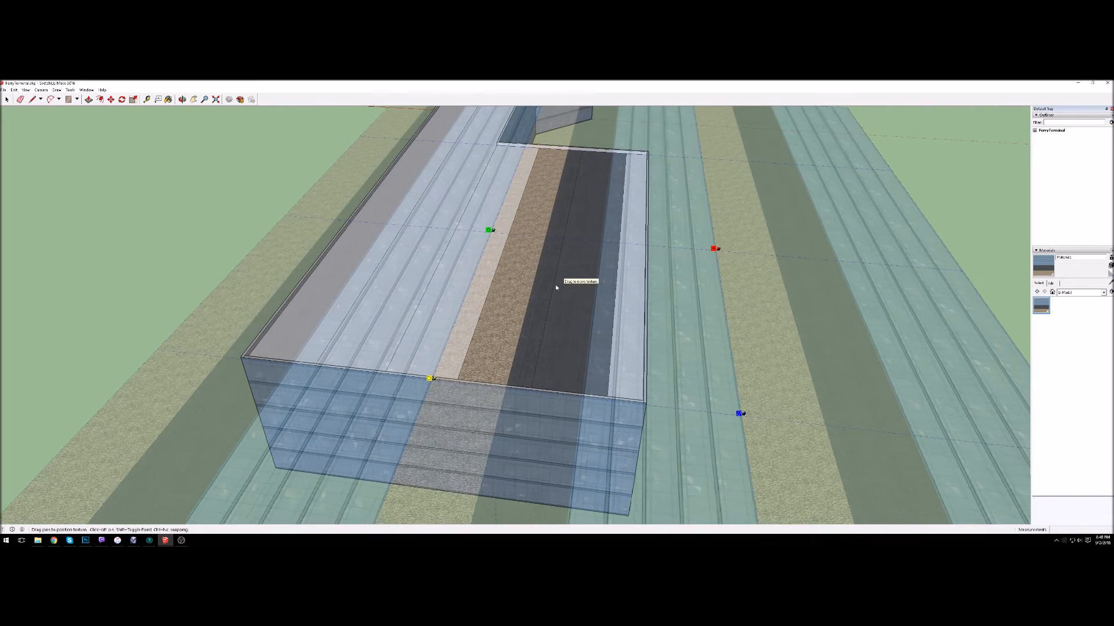
pyautogui.press('Left')
pyautogui.press('Left')
pyautogui.press('Left')
pyautogui.press('Left')
pyautogui.press('Left')
pyautogui.press('Left')
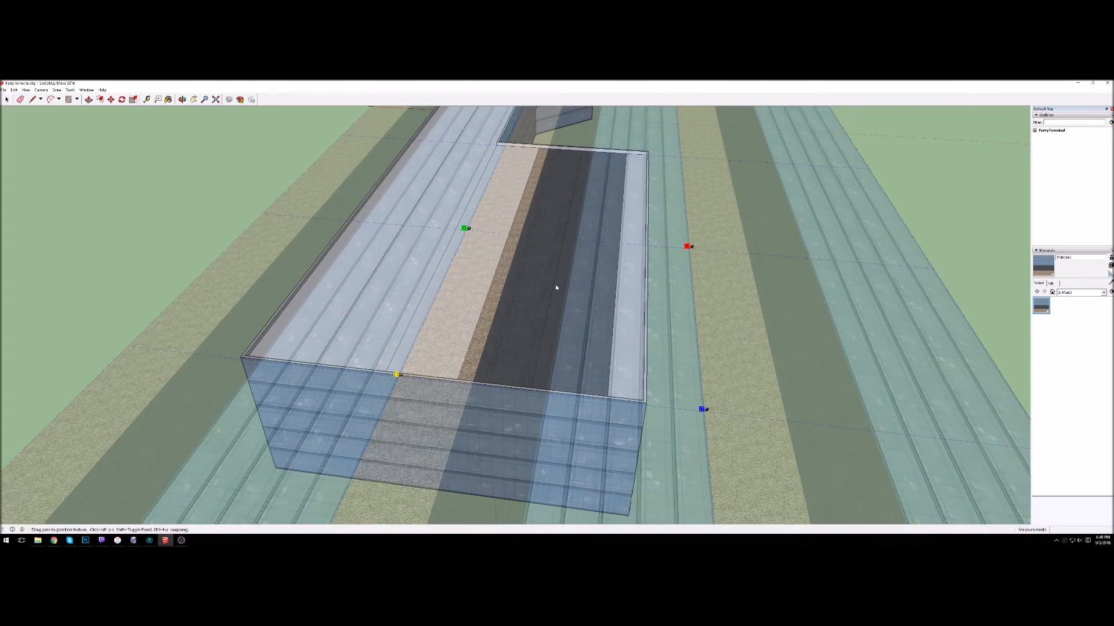
pyautogui.scroll(8, 555, 285)
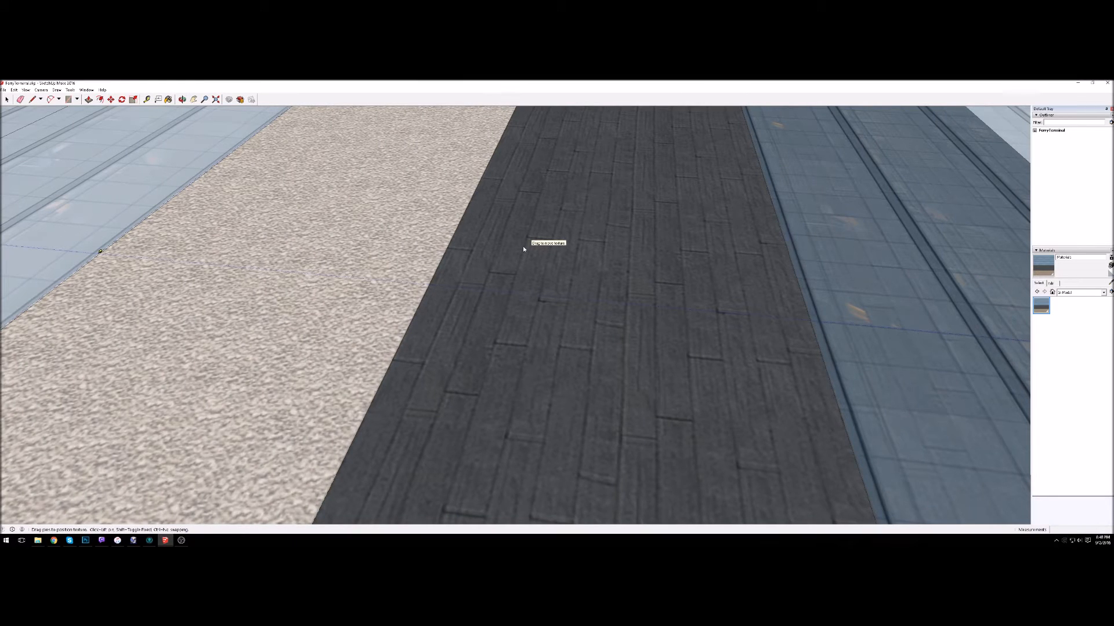
pyautogui.press('Return')
pyautogui.scroll(-10, 540, 247)
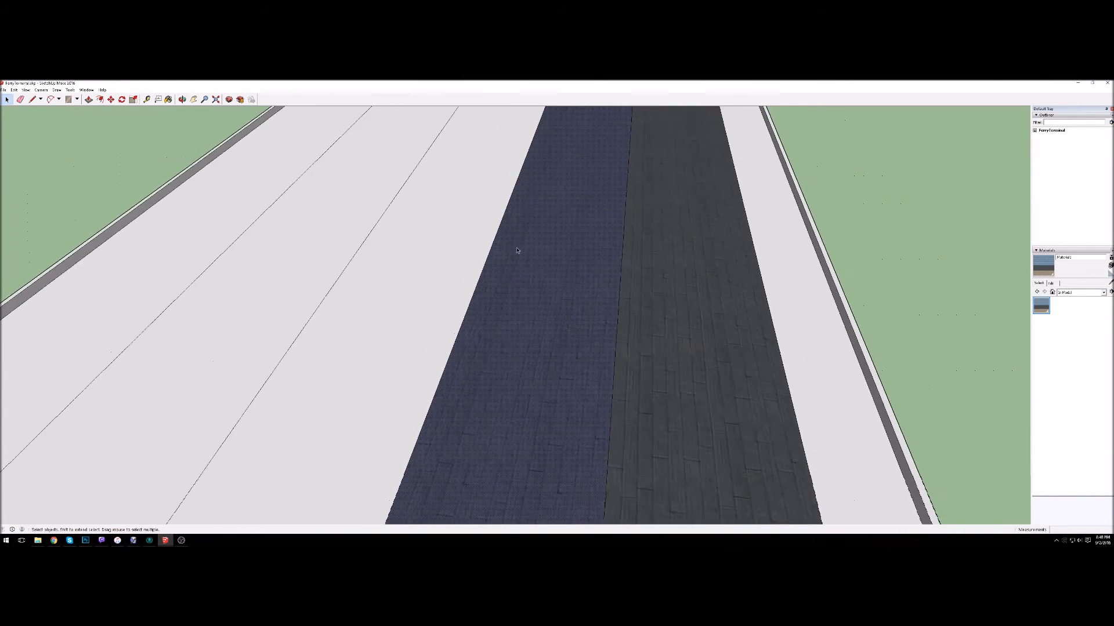
# - Copy the selected third brick strip onto the fourth roof strip, matching its end corners
pyautogui.moveTo(689, 248); pyautogui.dragTo(580, 244, button='middle')
pyautogui.scroll(5, 570, 214)
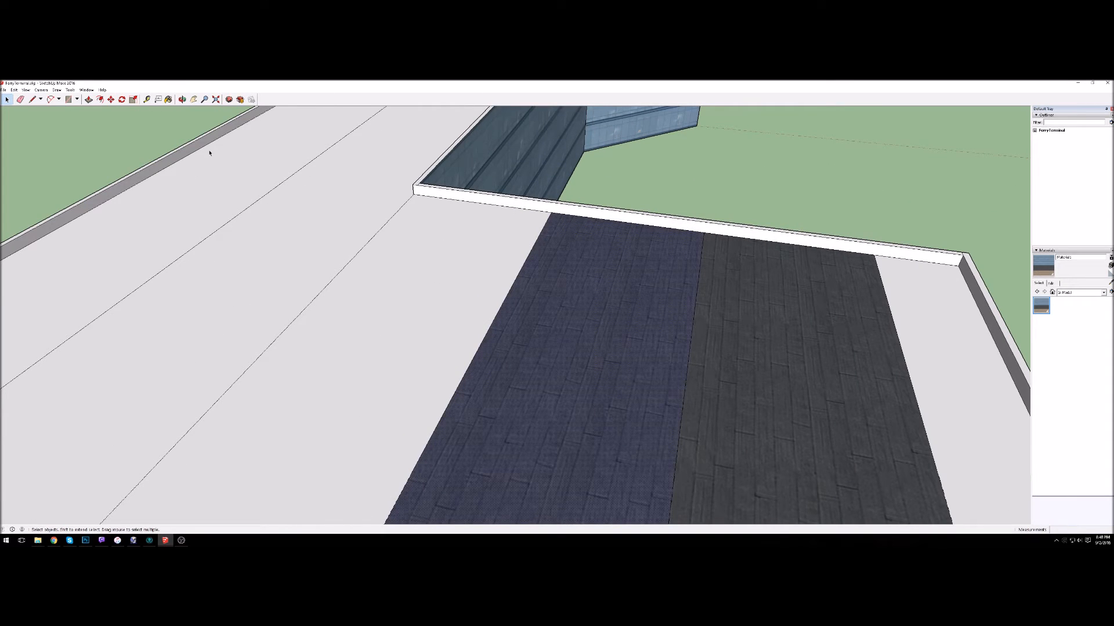
pyautogui.click(111, 100)
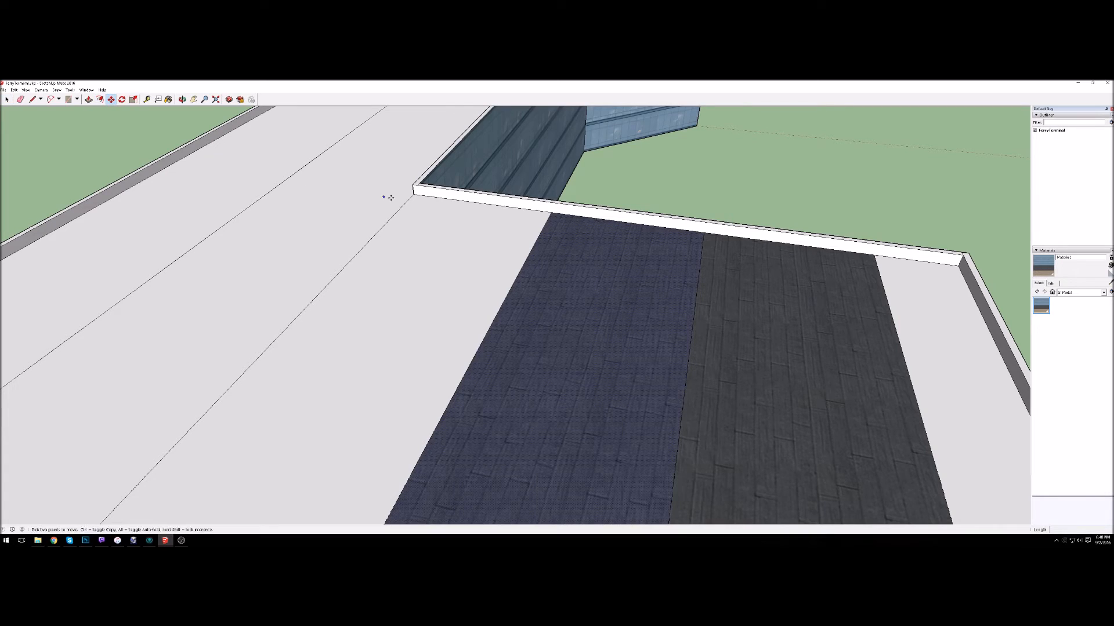
pyautogui.click(703, 233)
pyautogui.click(549, 213)
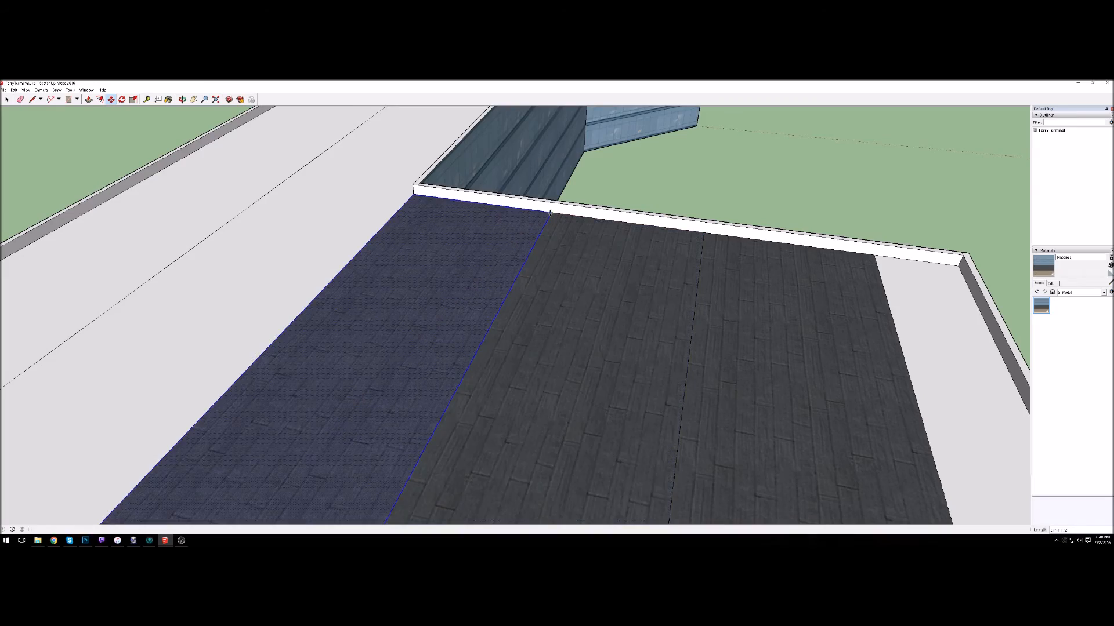
# - Copy the fourth brick strip onto the adjoining part of the fifth roof strip, corner to corner, and clear the selection
pyautogui.scroll(-5, 549, 214)
pyautogui.moveTo(550, 214); pyautogui.dragTo(576, 265, button='middle')
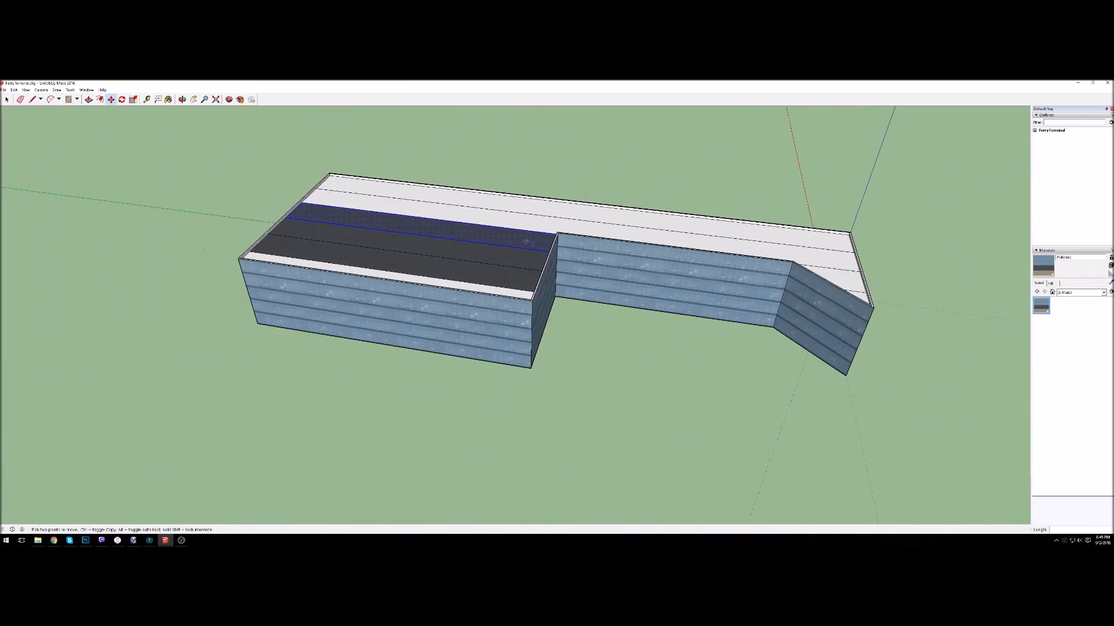
pyautogui.scroll(4, 301, 200)
pyautogui.moveTo(302, 200); pyautogui.dragTo(158, 226, button='middle')
pyautogui.scroll(-4, 329, 215)
pyautogui.scroll(3, 358, 176)
pyautogui.scroll(2, 358, 176)
pyautogui.scroll(-5, 374, 200)
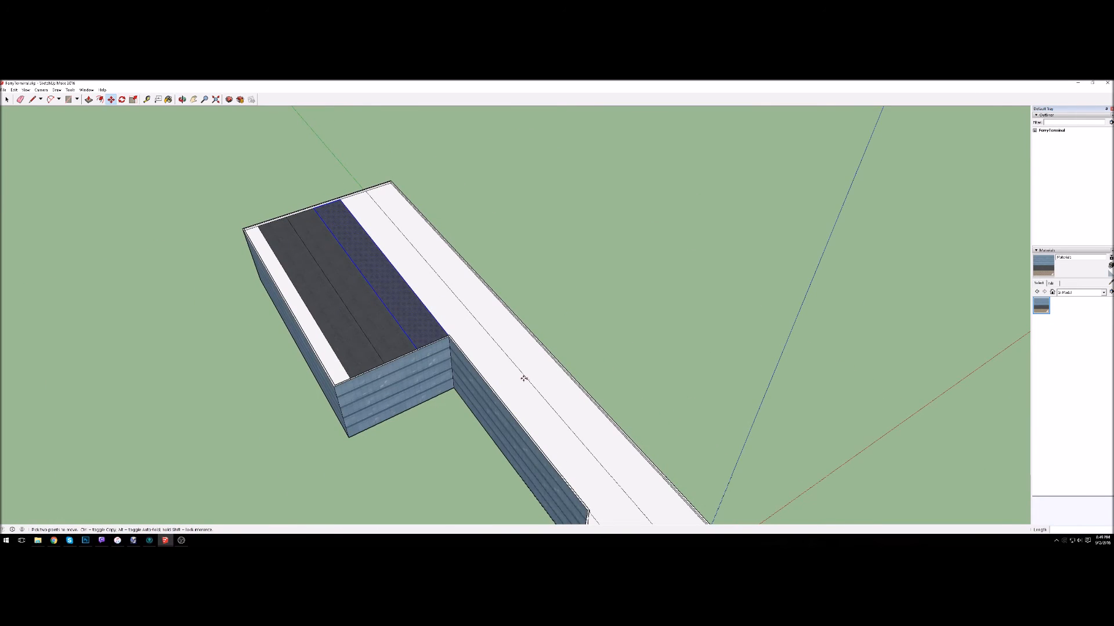
pyautogui.scroll(6, 350, 194)
pyautogui.press('ctrl')
pyautogui.click(216, 236)
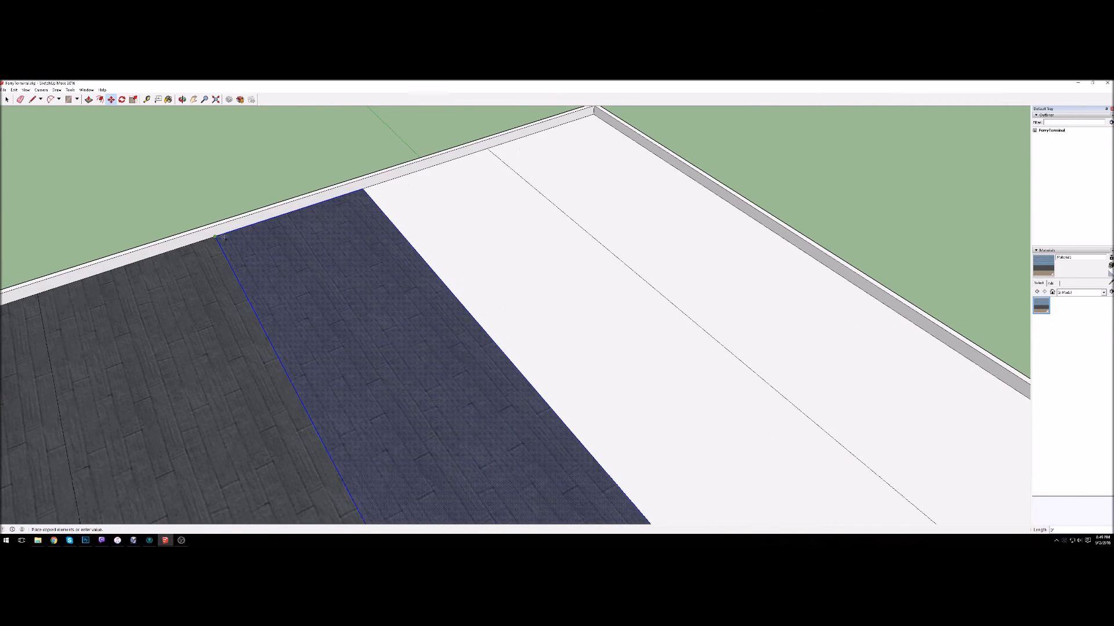
pyautogui.click(364, 189)
pyautogui.scroll(-6, 289, 211)
pyautogui.press('space')
pyautogui.click(286, 199)
pyautogui.moveTo(283, 259); pyautogui.dragTo(806, 255, button='middle')
pyautogui.scroll(3, 533, 371)
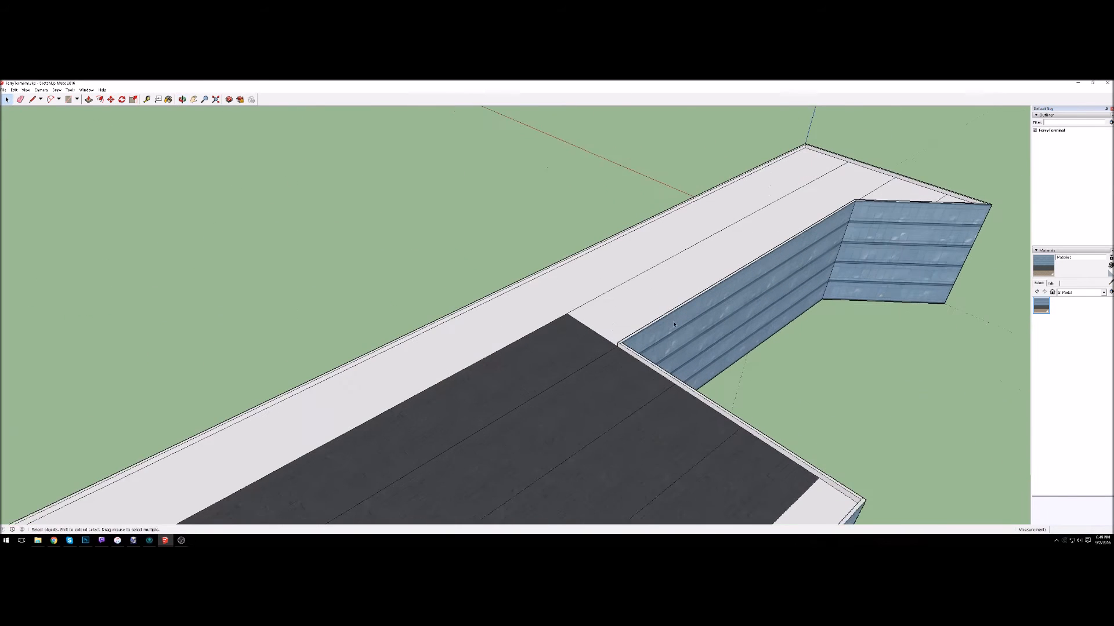
# - Copy the dark brick onto the adjoining roof strip along the narrow wing and erase the edge dividing the two brick sections
pyautogui.press('b')
pyautogui.press('alt')
pyautogui.keyDown('alt'); pyautogui.click(548, 329); pyautogui.keyUp('alt')
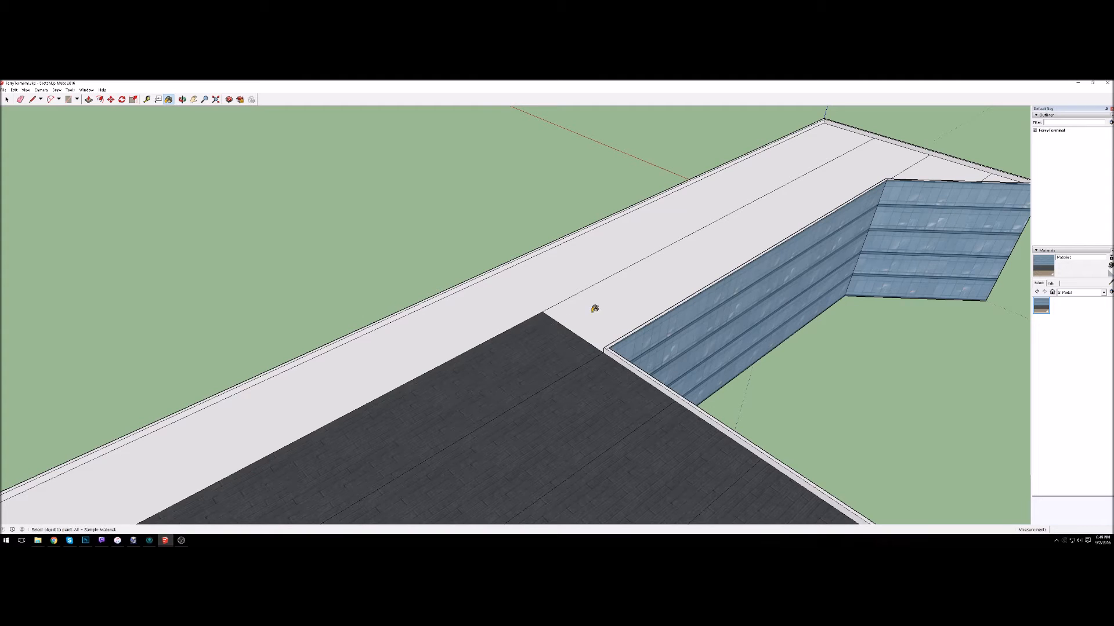
pyautogui.click(612, 301)
pyautogui.press('e')
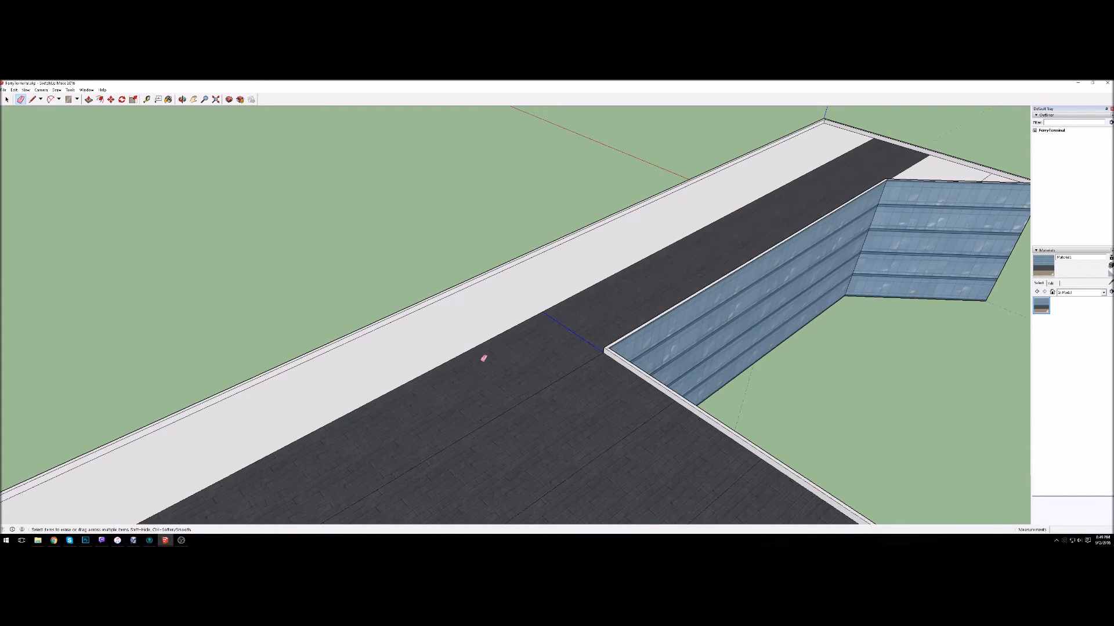
# - Sample the brick from the wide roof's strip and apply it to the remaining inner roof section at the far end of the narrow wing
pyautogui.scroll(-4, 582, 301)
pyautogui.moveTo(551, 333); pyautogui.dragTo(738, 319, button='middle')
pyautogui.scroll(3, 647, 297)
pyautogui.press('o')
pyautogui.moveTo(602, 294); pyautogui.dragTo(620, 257)
pyautogui.moveTo(620, 258); pyautogui.dragTo(616, 218, button='middle')
pyautogui.press('b')
pyautogui.moveTo(616, 267); pyautogui.dragTo(597, 323, button='middle')
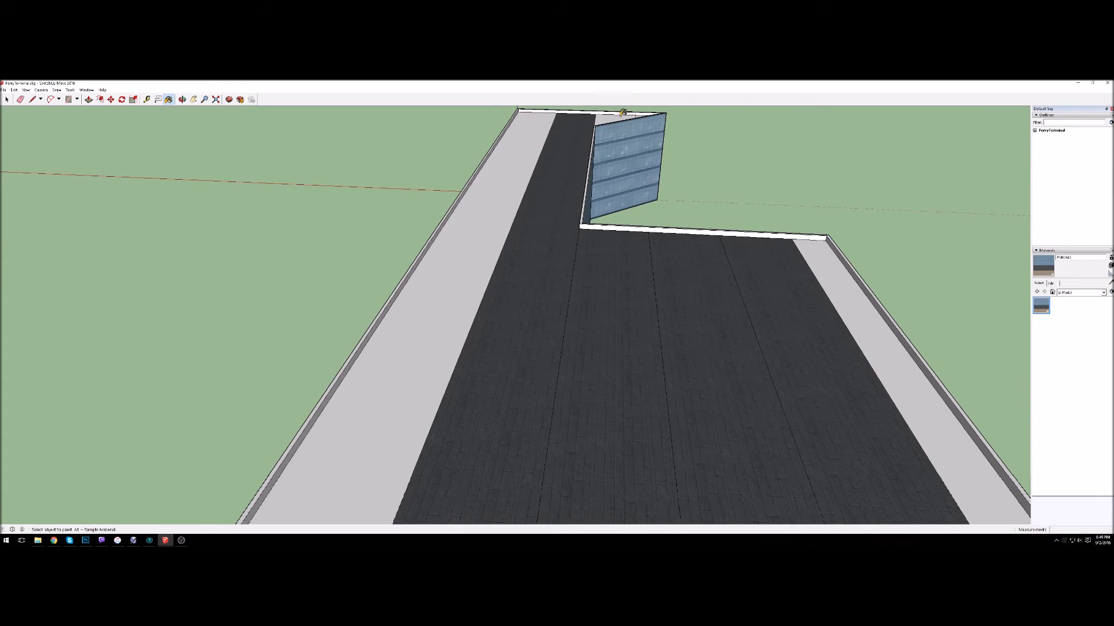
pyautogui.press('alt')
pyautogui.keyDown('alt'); pyautogui.click(614, 271); pyautogui.keyUp('alt')
pyautogui.click(613, 117)
pyautogui.keyDown('alt'); pyautogui.click(664, 250); pyautogui.keyUp('alt')
# - Inspect the textured roof and facade from several angles and check the ferry terminal texture sheet in Photoshop before returning to SketchUp
pyautogui.scroll(-3, 619, 242)
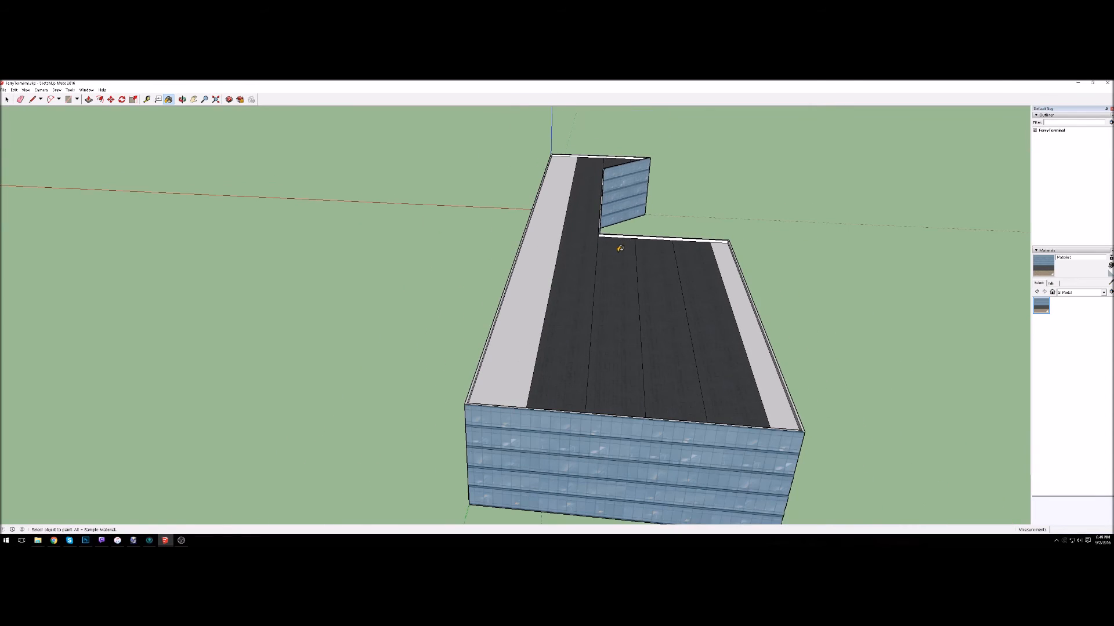
pyautogui.scroll(4, 591, 145)
pyautogui.scroll(-4, 586, 159)
pyautogui.moveTo(567, 196); pyautogui.dragTo(698, 233, button='middle')
pyautogui.moveTo(514, 276); pyautogui.dragTo(532, 328, button='middle')
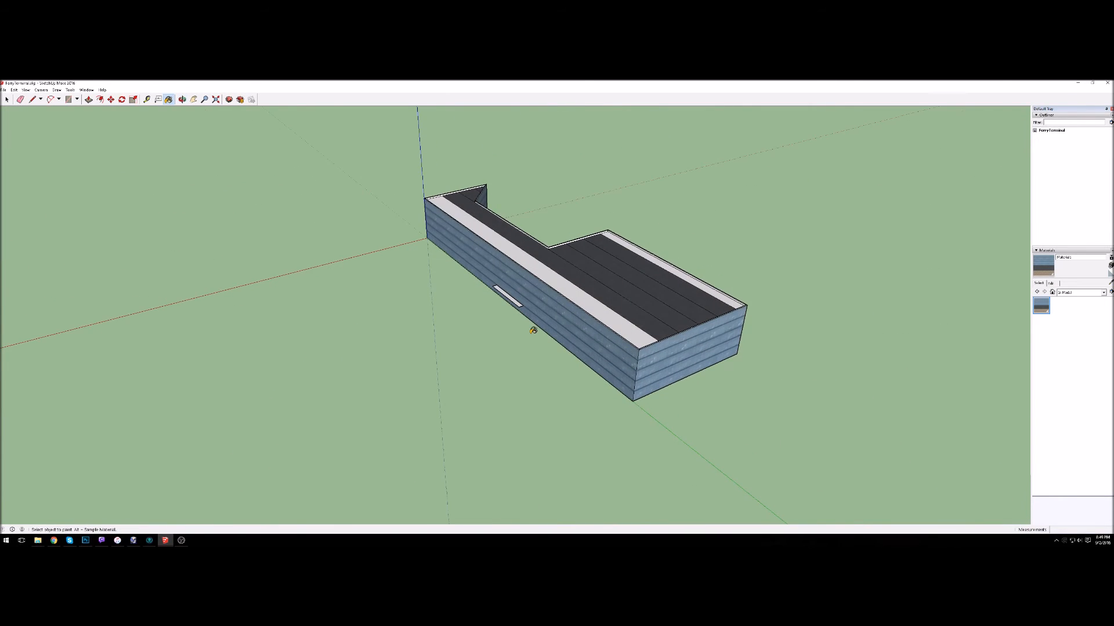
pyautogui.scroll(-3, 530, 327)
pyautogui.scroll(4, 620, 289)
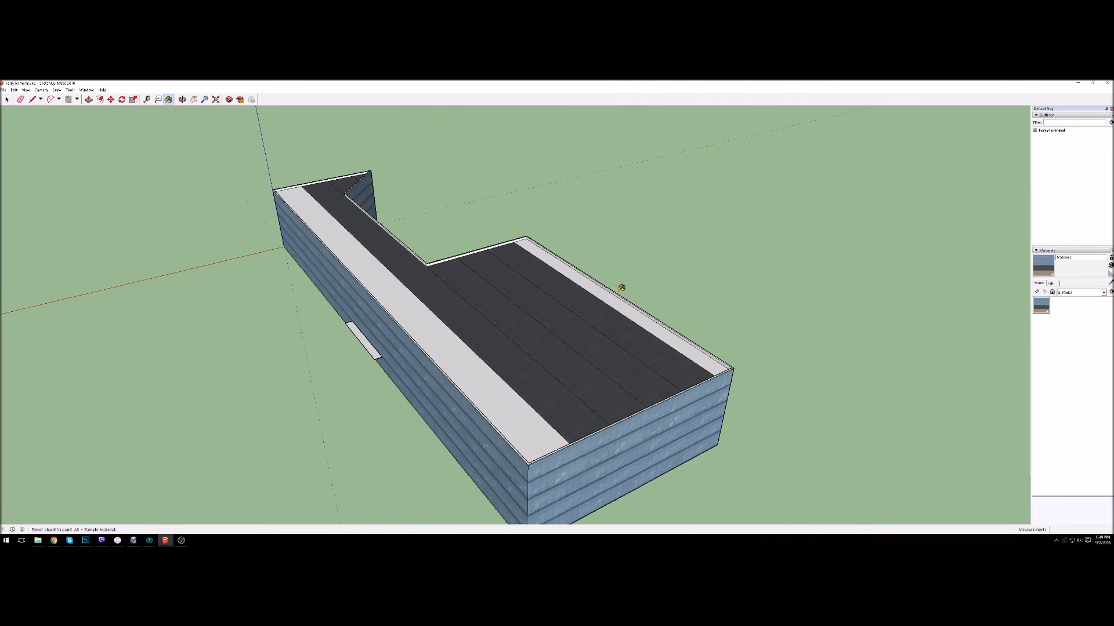
pyautogui.moveTo(515, 322); pyautogui.dragTo(546, 316, button='middle')
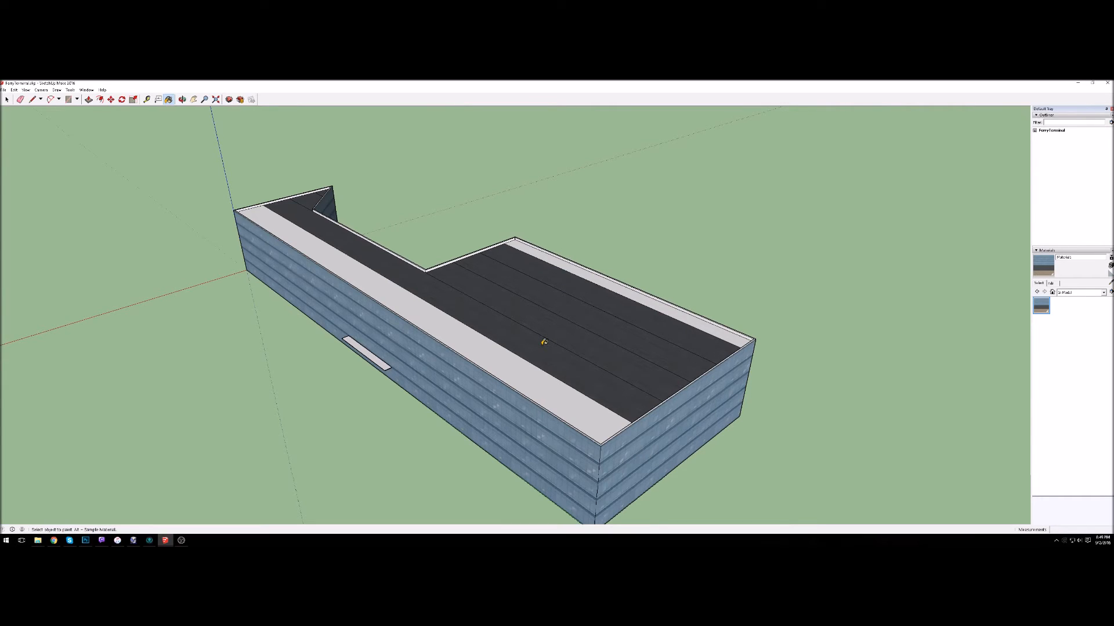
pyautogui.click(85, 541)
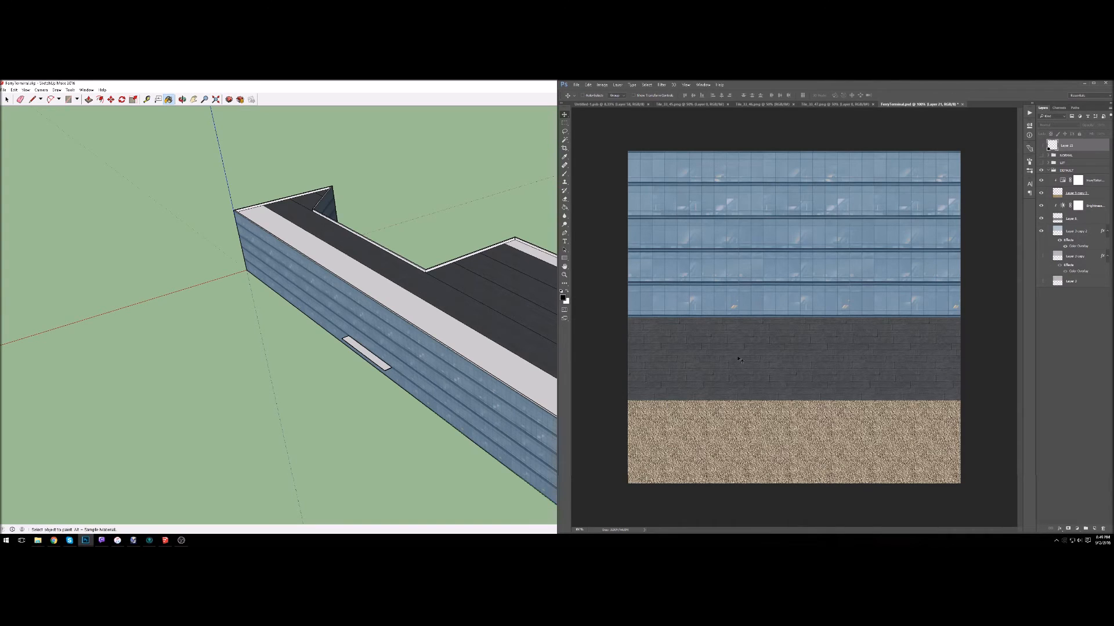
pyautogui.click(357, 94)
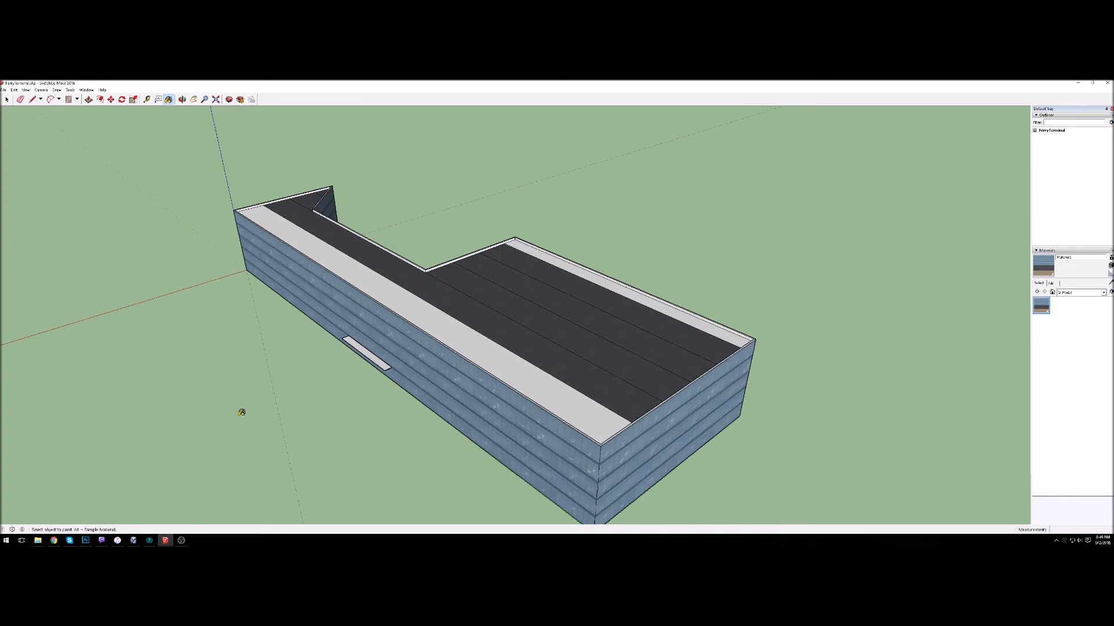
pyautogui.moveTo(241, 411)
pyautogui.mouseDown(button='middle')
pyautogui.moveTo(383, 402)
pyautogui.moveTo(322, 418)
pyautogui.mouseUp(button='middle')
pyautogui.scroll(-3, 366, 360)
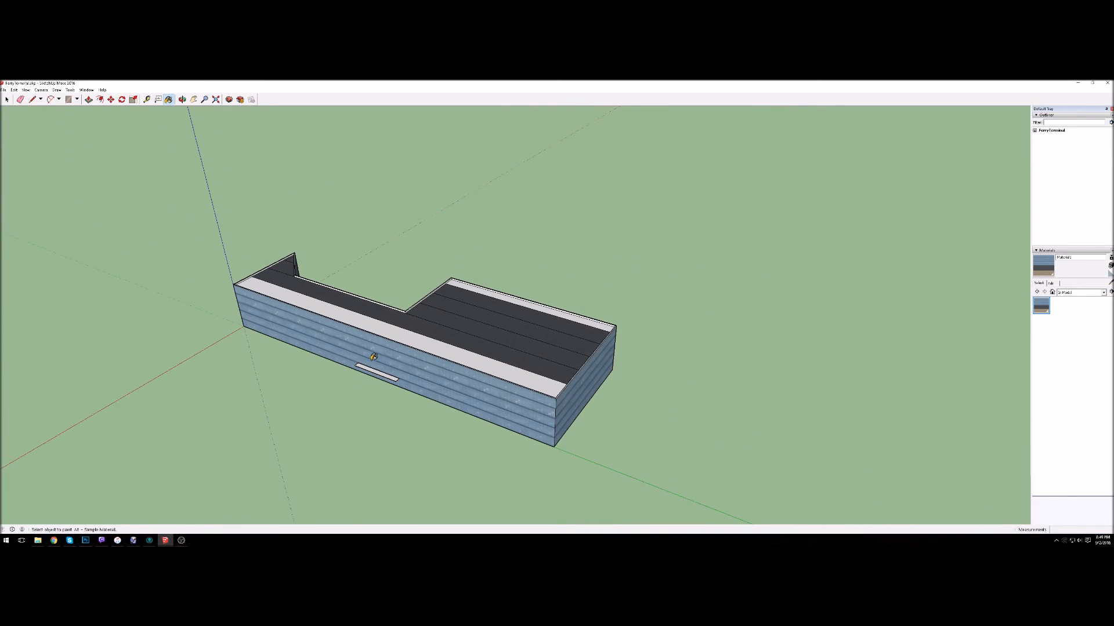
pyautogui.scroll(3, 441, 392)
pyautogui.scroll(2, 454, 395)
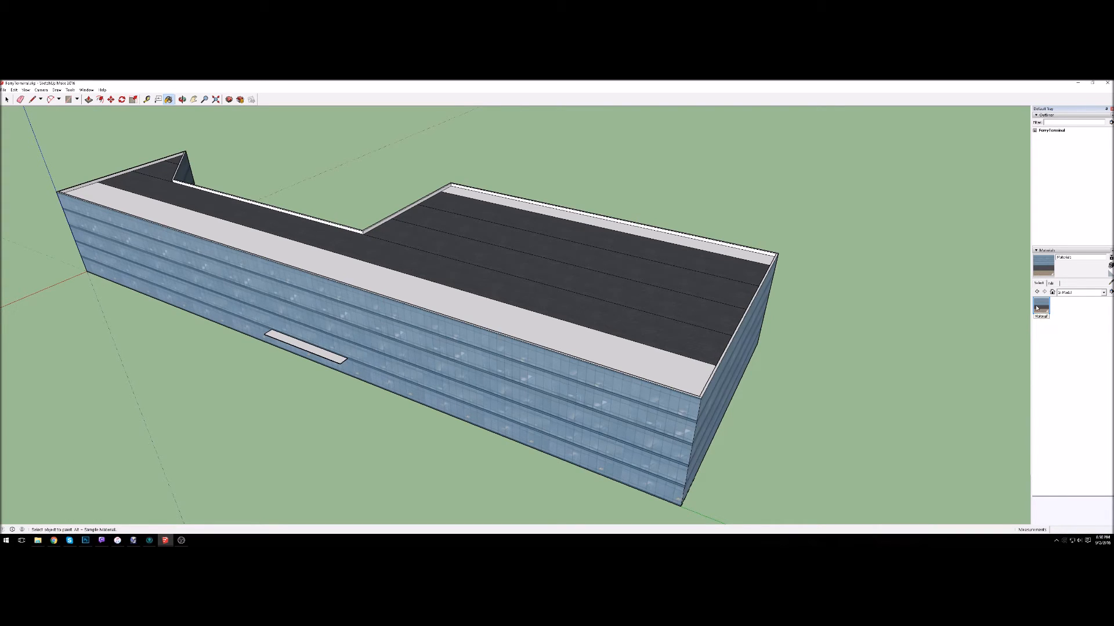
# - Create four additional materials that all use the existing FerryTerminal.png texture, keeping the default settings
pyautogui.click(1111, 266)
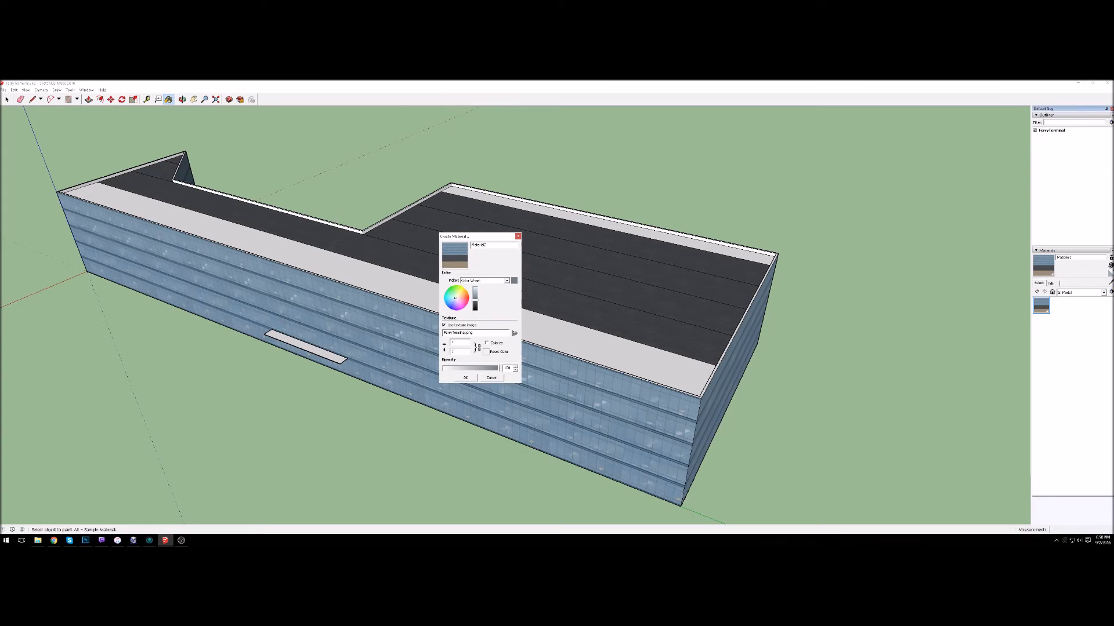
pyautogui.click(467, 378)
pyautogui.click(1112, 266)
pyautogui.click(467, 378)
pyautogui.click(1111, 265)
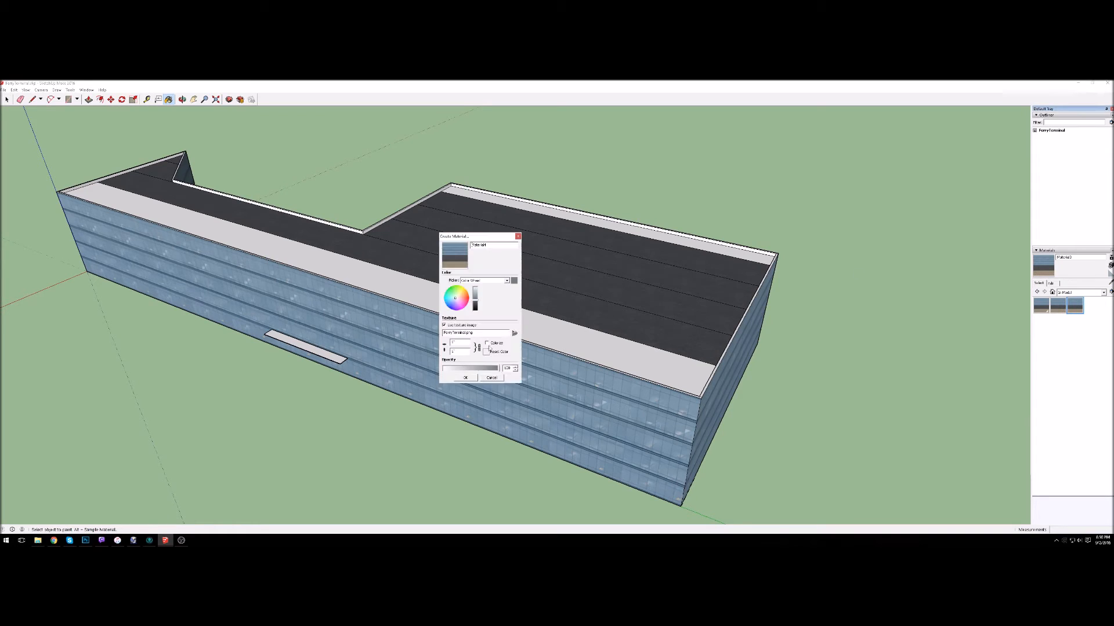
pyautogui.click(466, 378)
pyautogui.click(1112, 266)
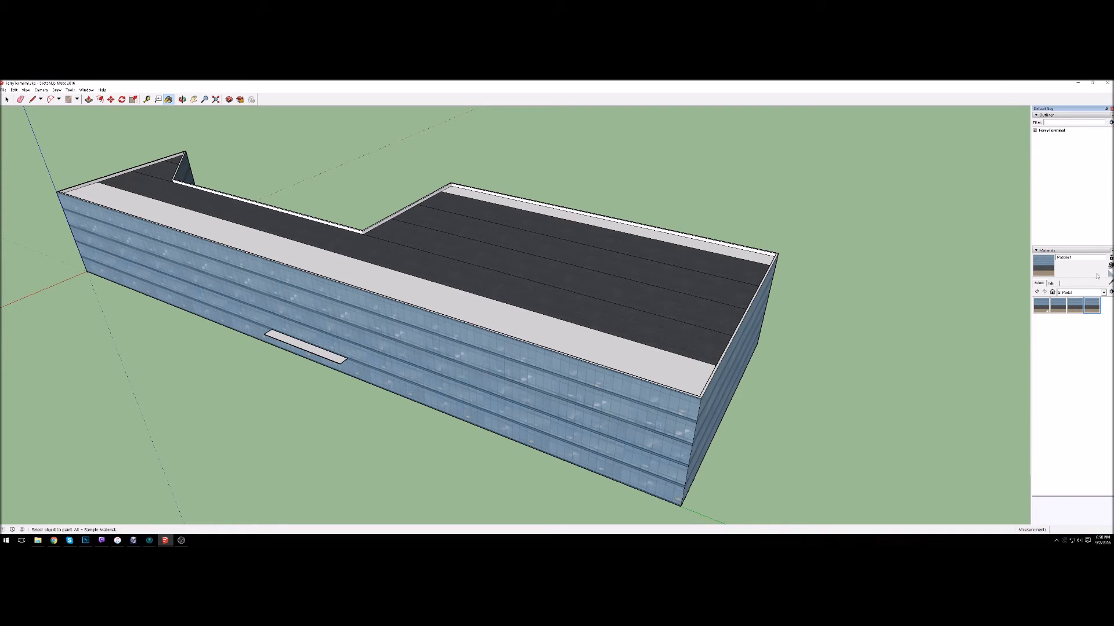
pyautogui.click(465, 378)
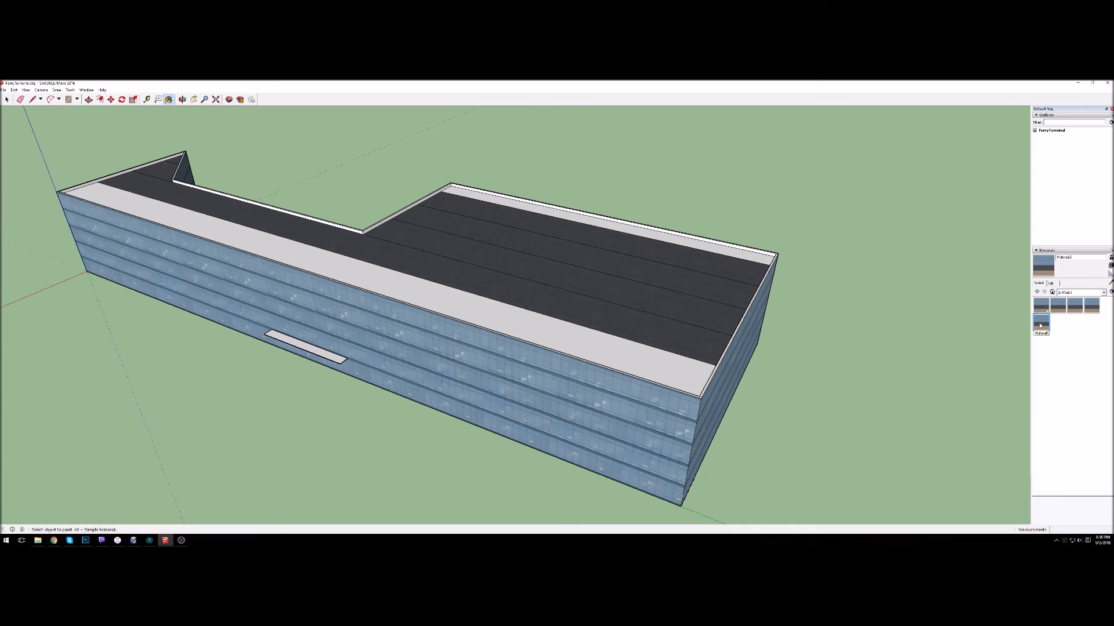
# - Delete the four duplicate materials, keeping only the original ferry terminal material
pyautogui.rightClick(1041, 326)
pyautogui.click(1055, 327)
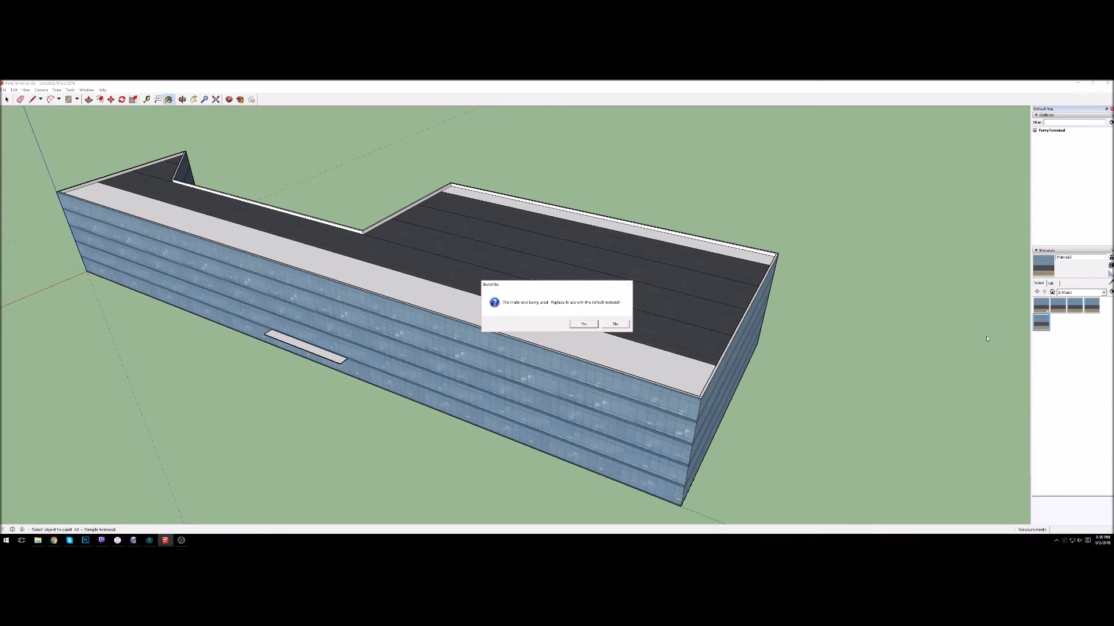
pyautogui.click(584, 324)
pyautogui.rightClick(1090, 304)
pyautogui.click(1089, 311)
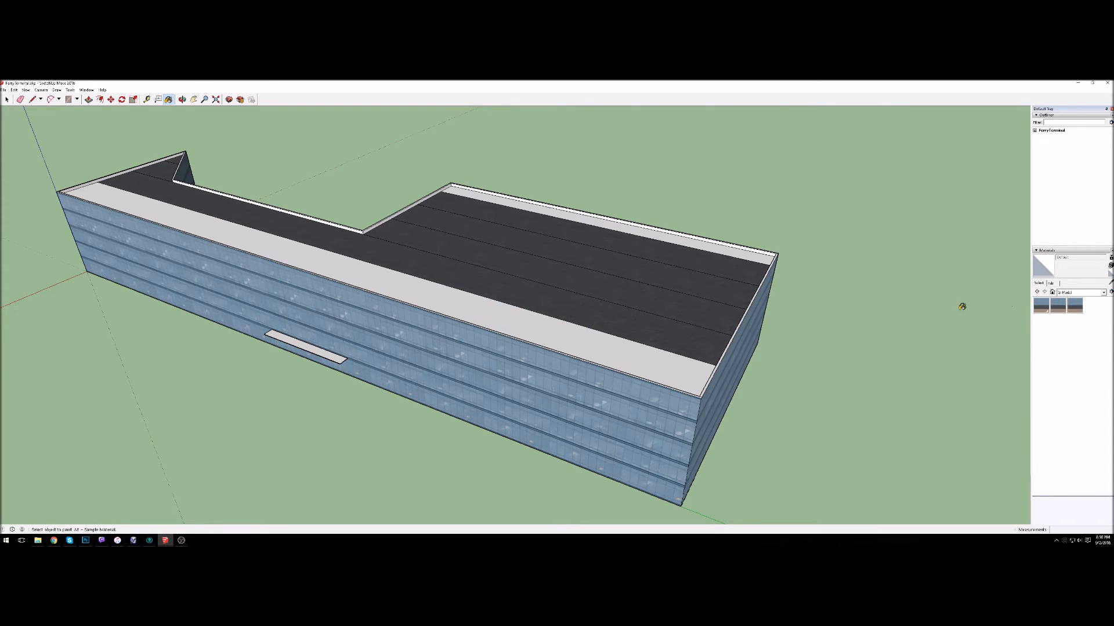
pyautogui.rightClick(1080, 309)
pyautogui.click(1079, 311)
pyautogui.rightClick(1059, 304)
pyautogui.click(1061, 312)
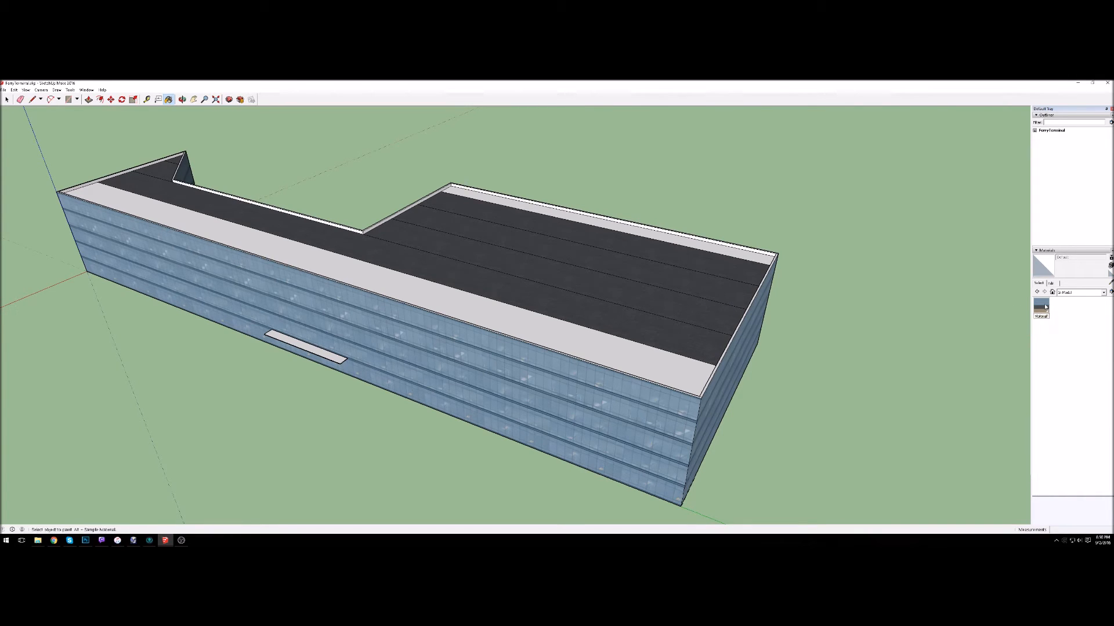
# - Open the original material for editing and reload FerryTerminal.png as its texture image
pyautogui.scroll(-2, 366, 385)
pyautogui.scroll(4, 519, 385)
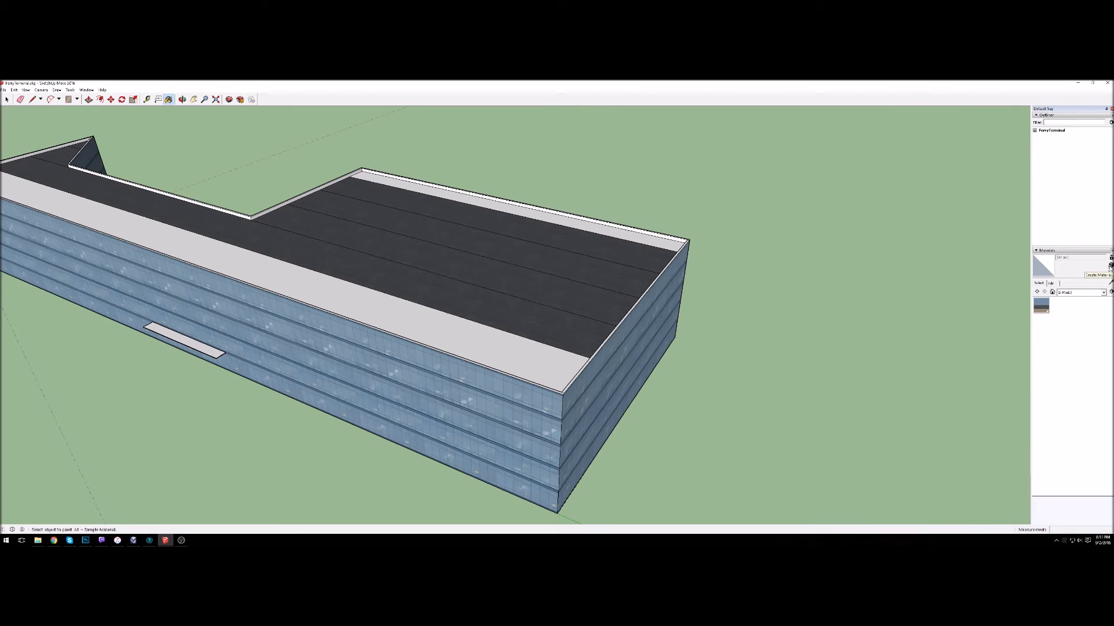
pyautogui.click(1042, 309)
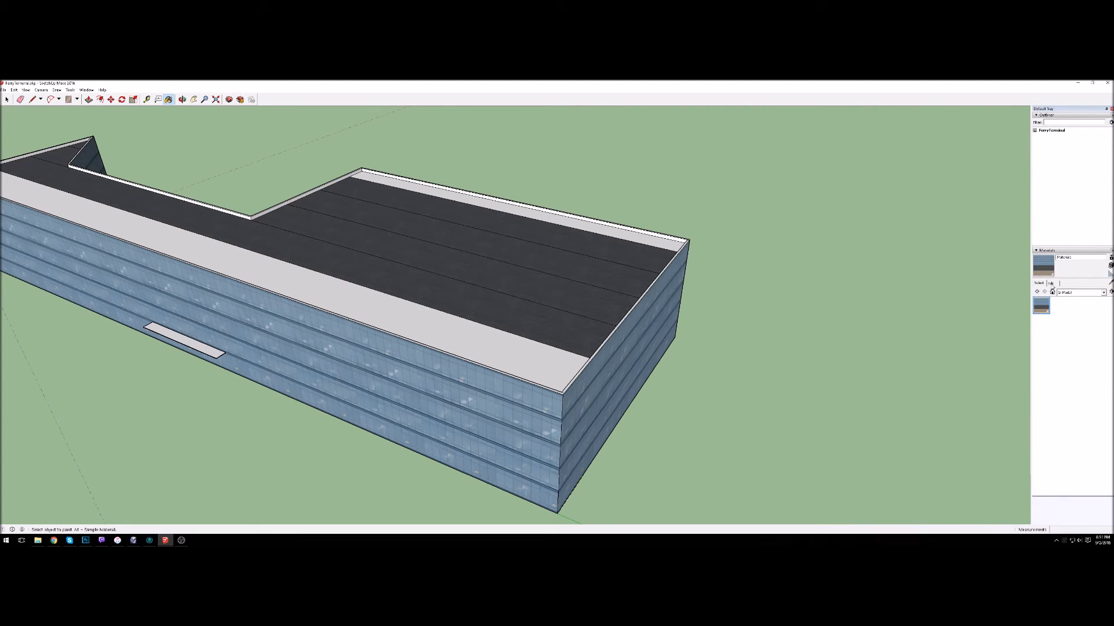
pyautogui.click(1051, 284)
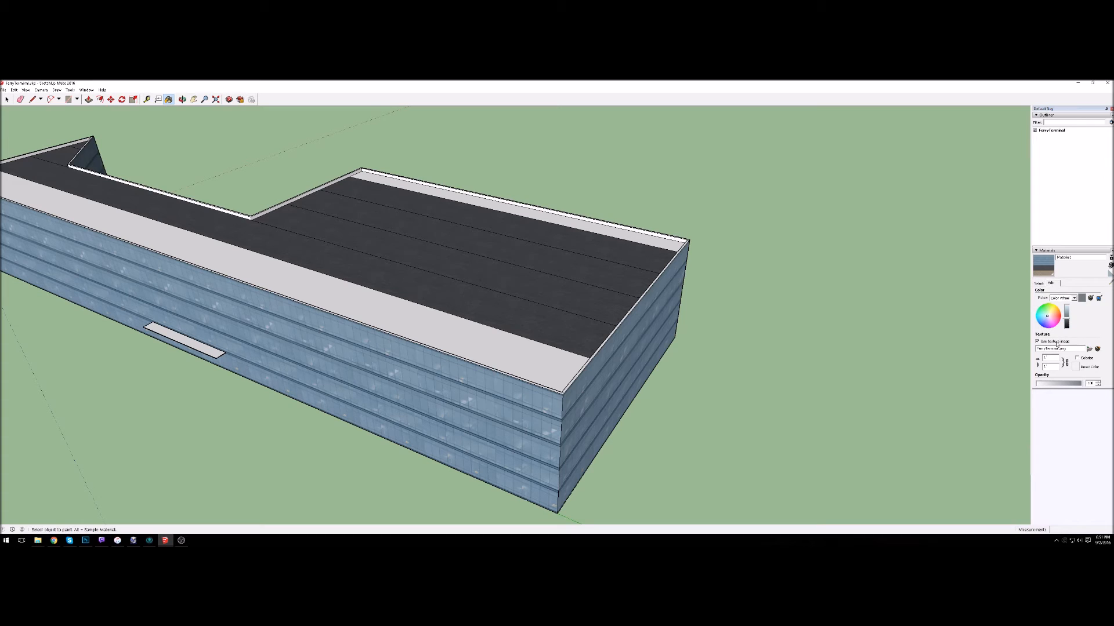
pyautogui.click(1089, 349)
pyautogui.click(817, 297)
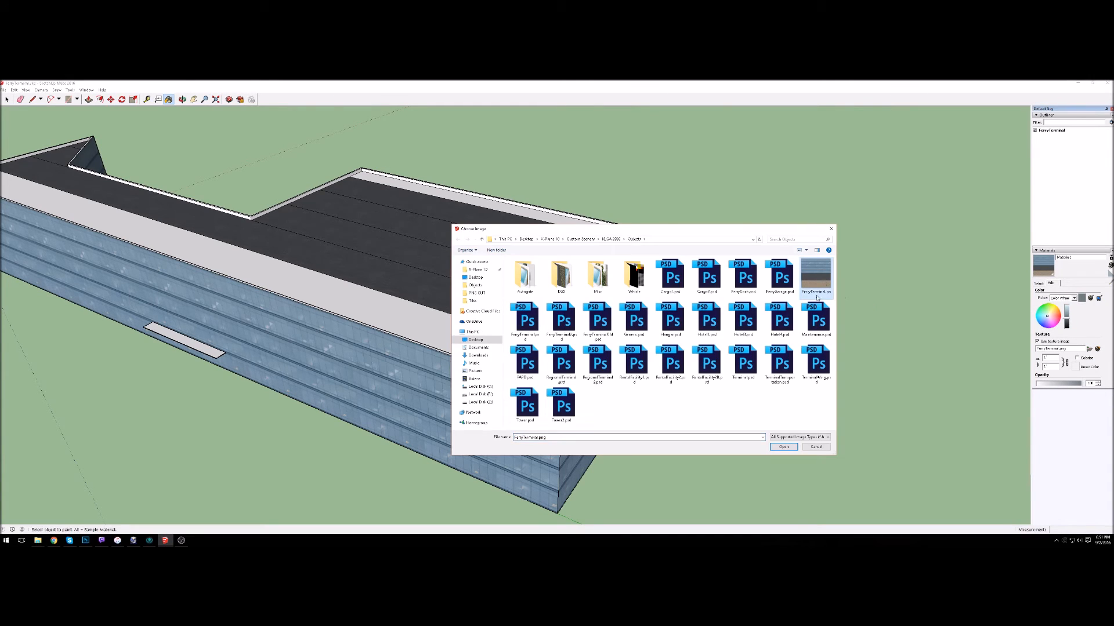
pyautogui.click(784, 446)
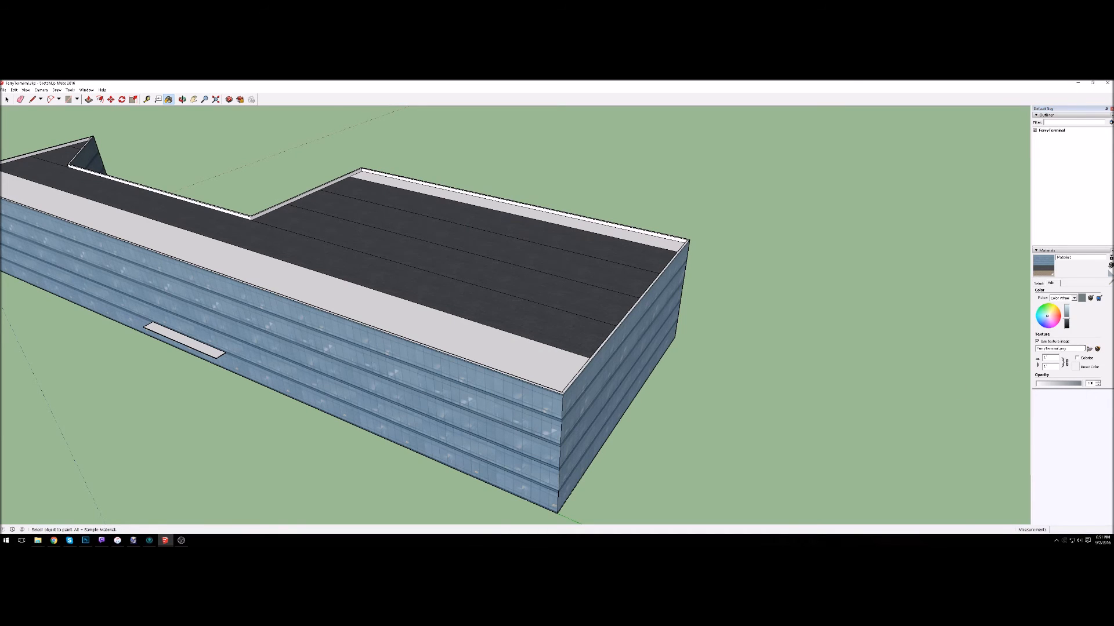
# - Switch to Photoshop, hide the gravel layer of the texture sheet, and export the image for web as FerryTerminal2.png
pyautogui.hotkey('alt', 'Tab')
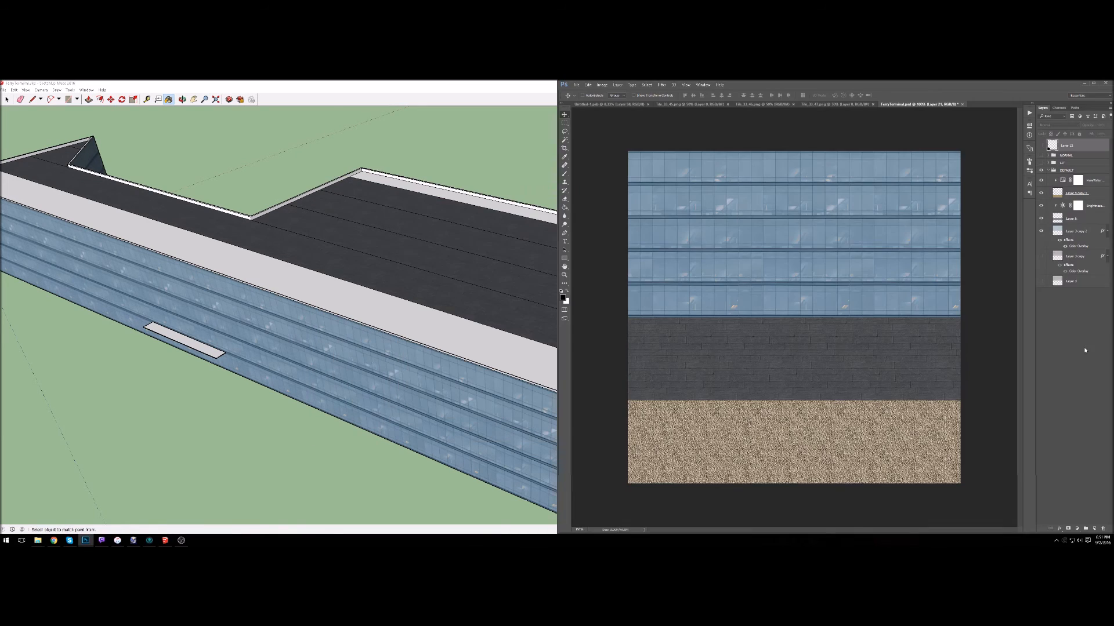
pyautogui.click(1041, 193)
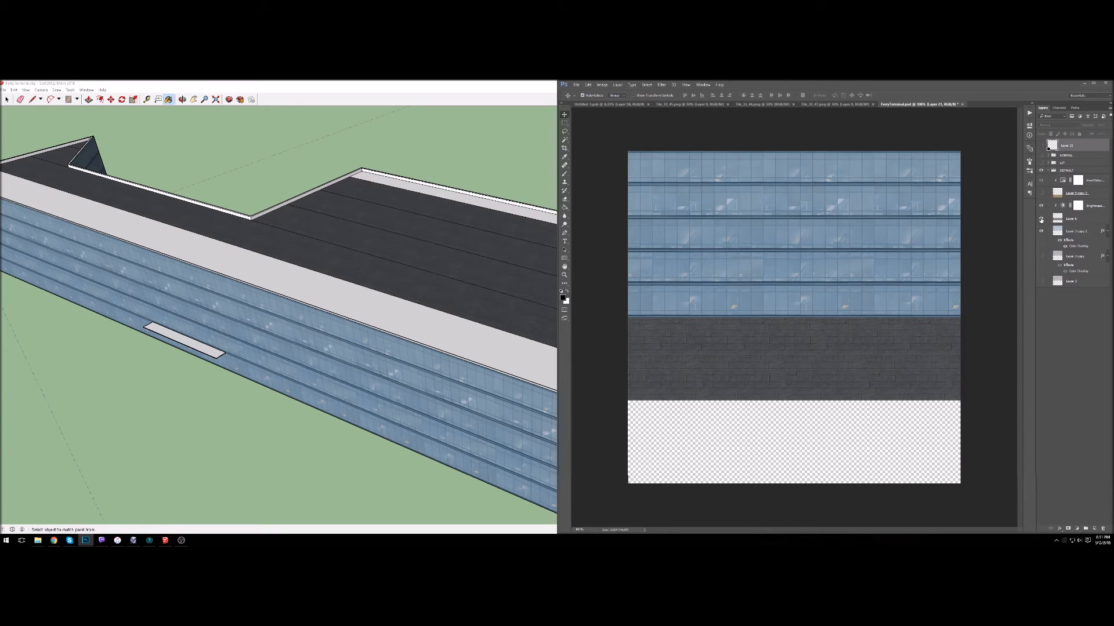
pyautogui.hotkey('ctrl', 'alt', 'shift', 's')
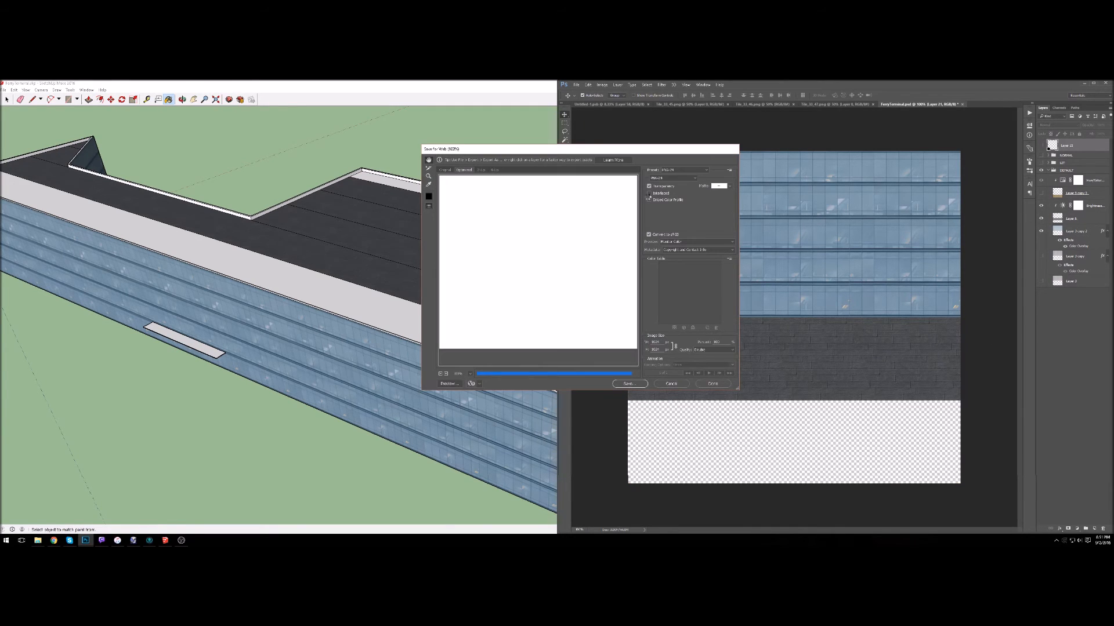
pyautogui.press('Return')
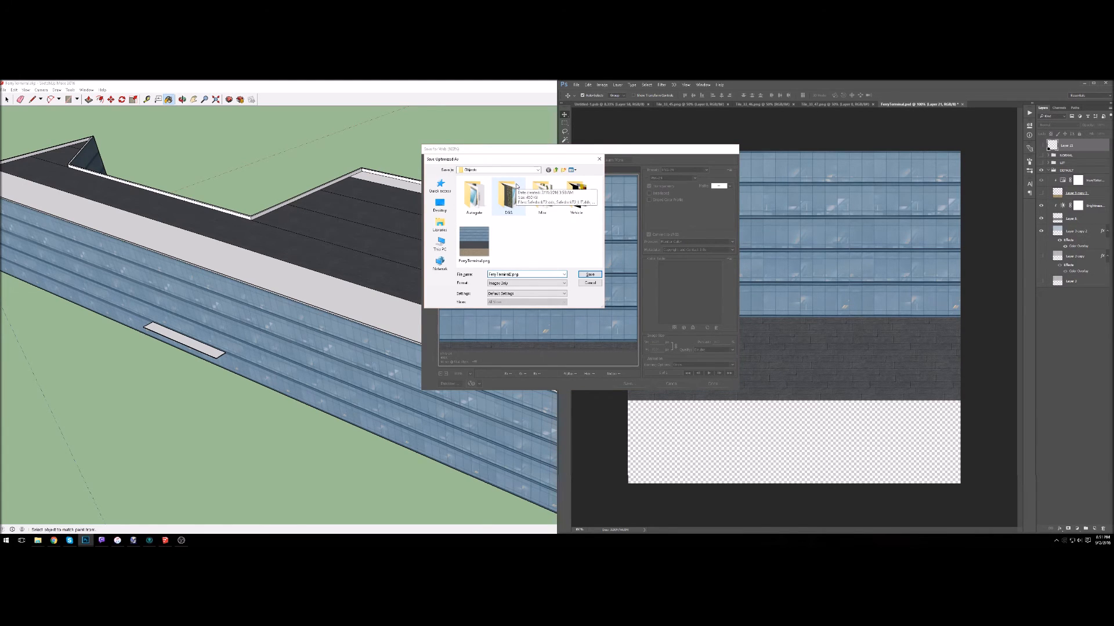
pyautogui.press('Return')
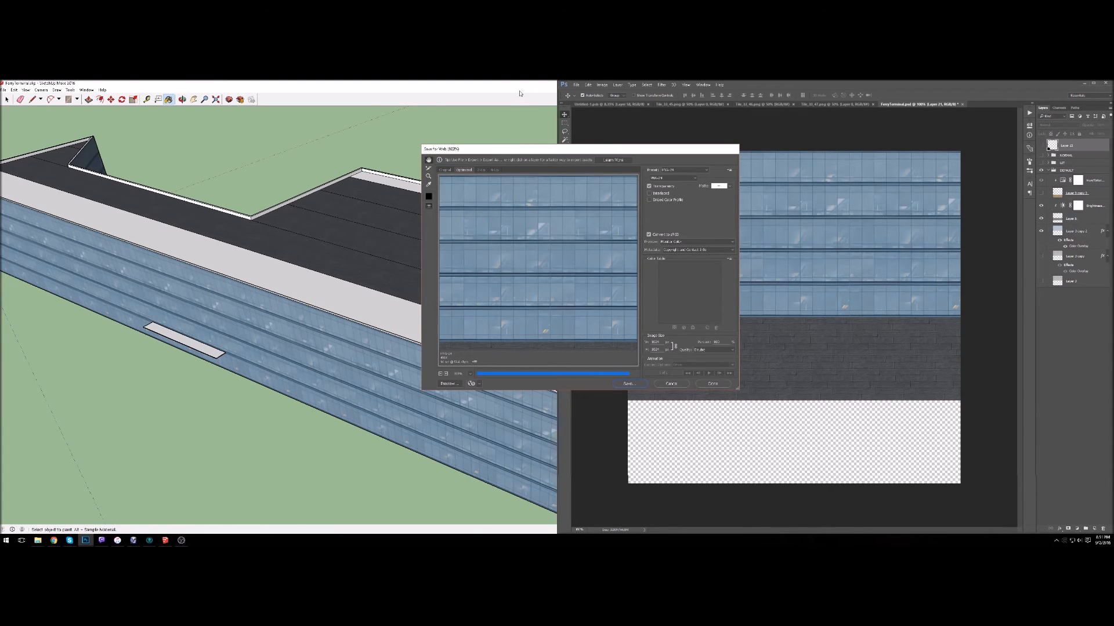
# - Switch back to SketchUp and replace the ferry terminal material's texture image with FerryTerminal2.png
pyautogui.click(520, 93)
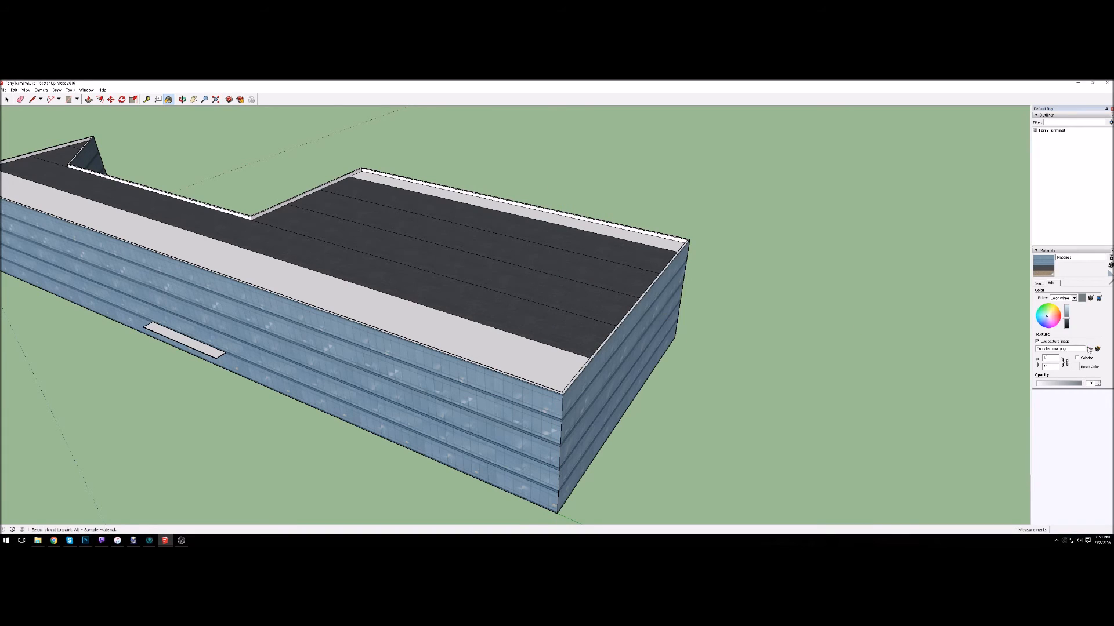
pyautogui.click(1039, 283)
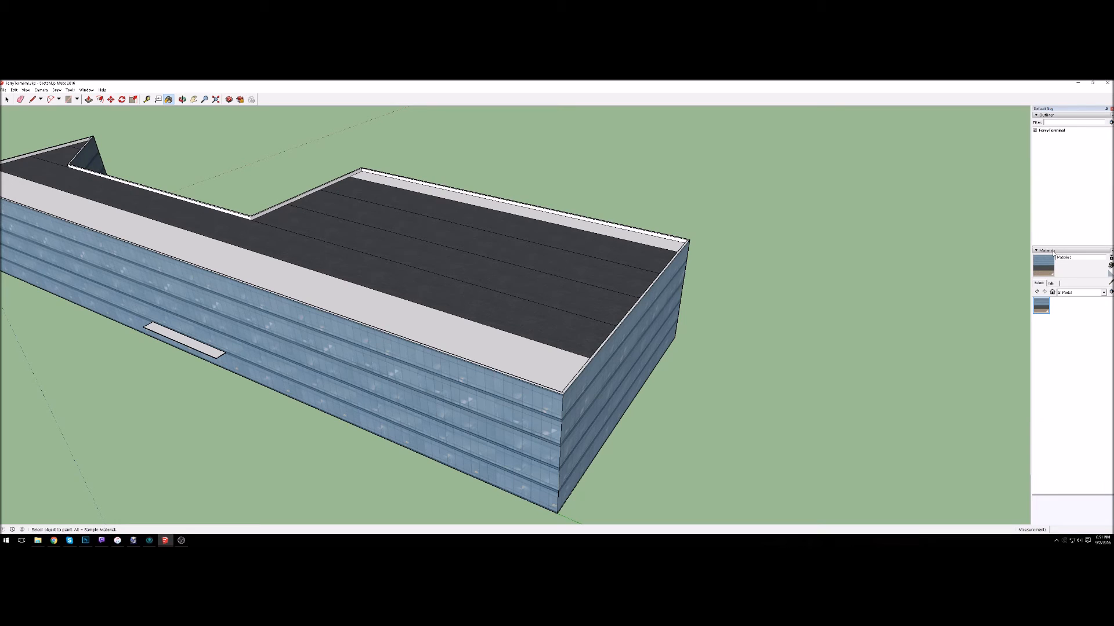
pyautogui.click(1050, 283)
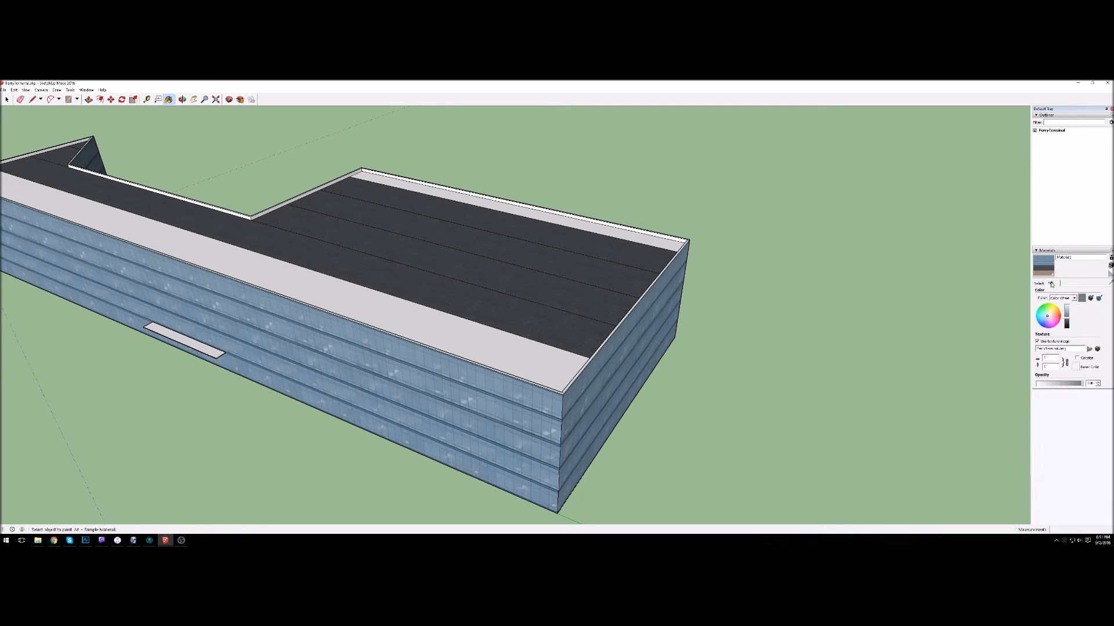
pyautogui.click(1089, 348)
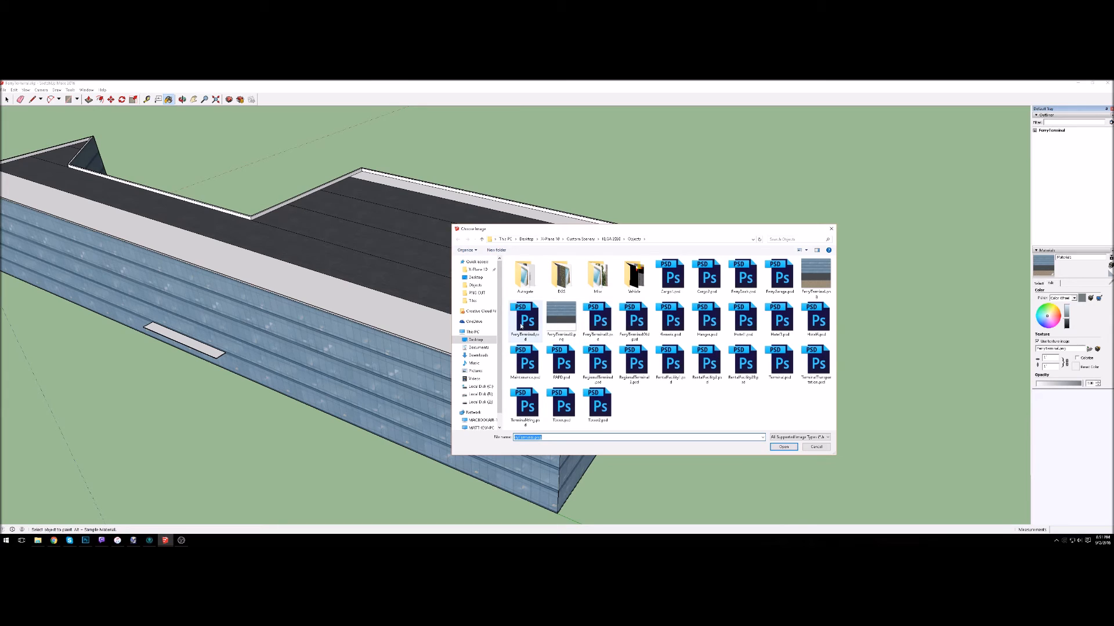
pyautogui.click(561, 318)
pyautogui.click(782, 447)
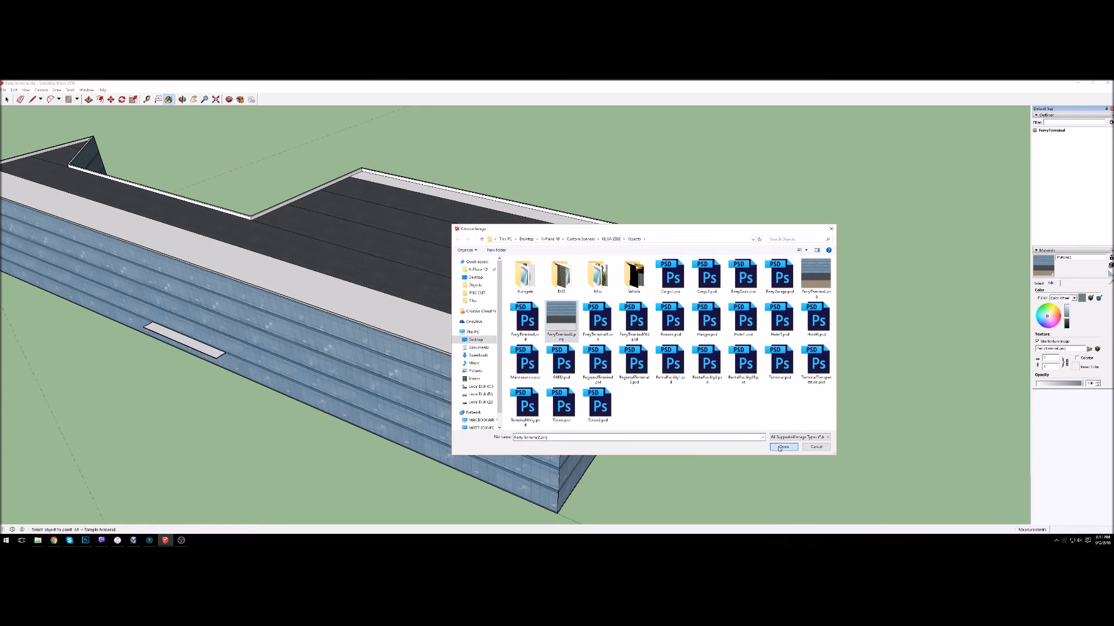
pyautogui.click(1037, 283)
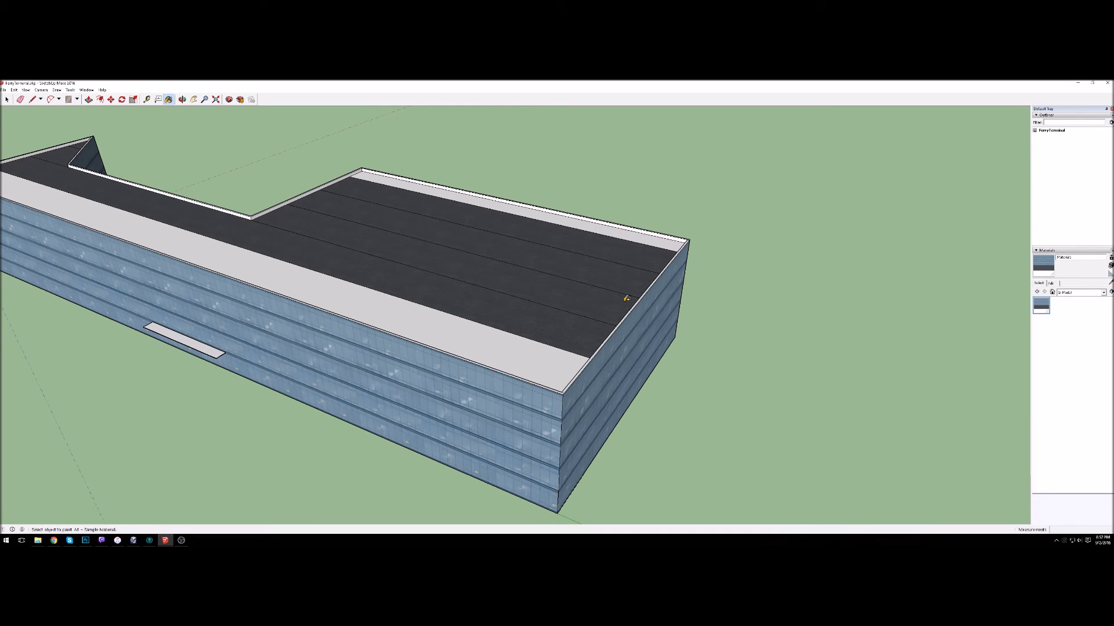
pyautogui.press('space')
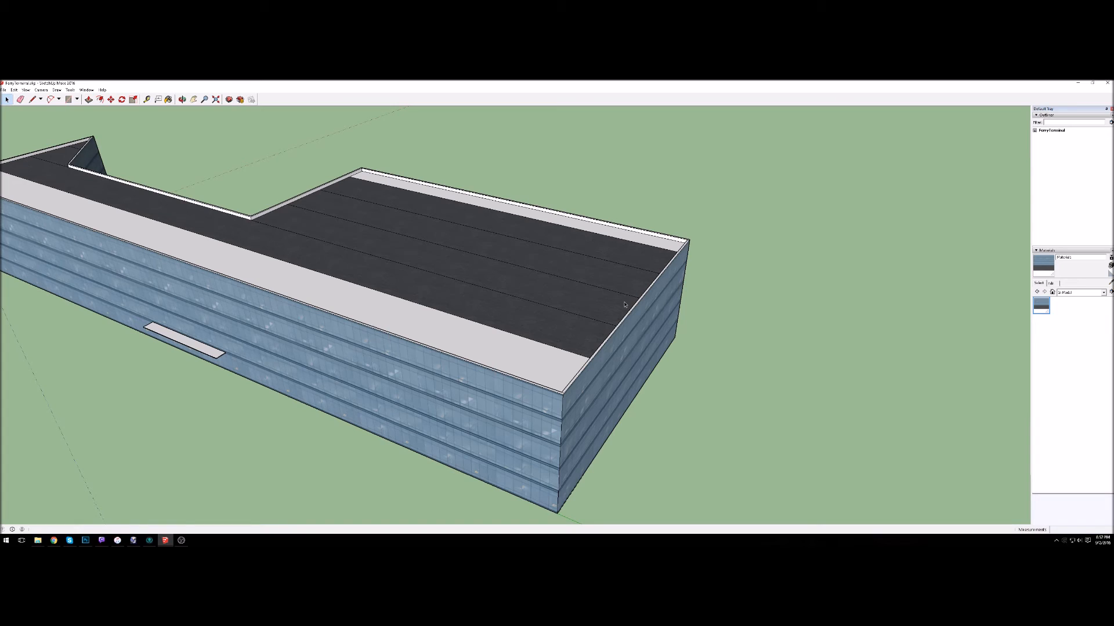
# - Export the ferry terminal as an X-Plane object and highlight the untextured faces in the model
pyautogui.click(4, 91)
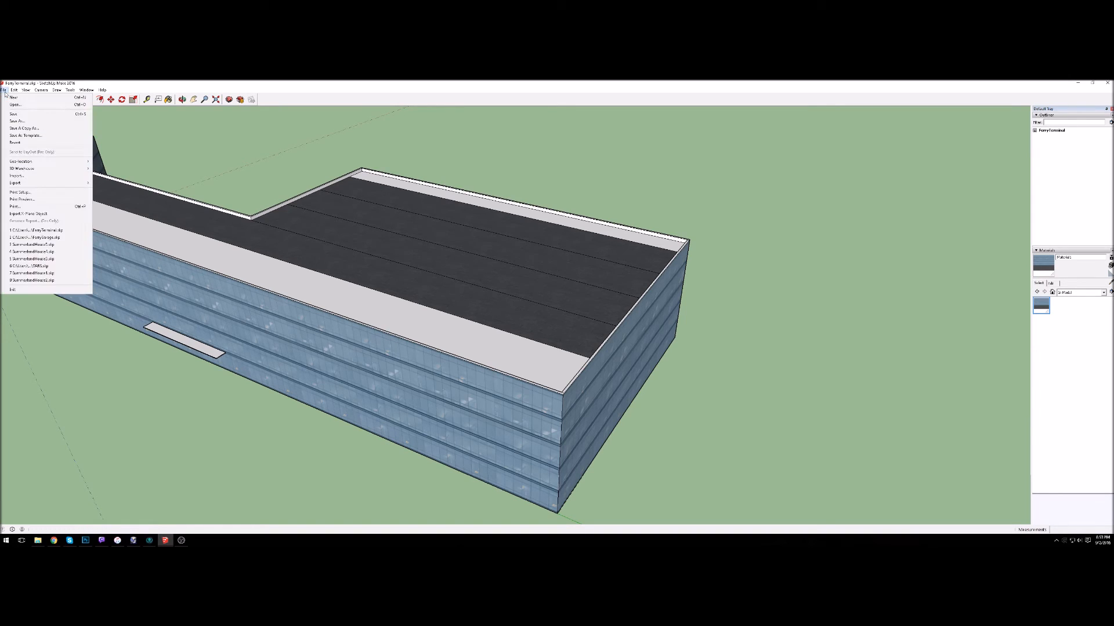
pyautogui.click(68, 214)
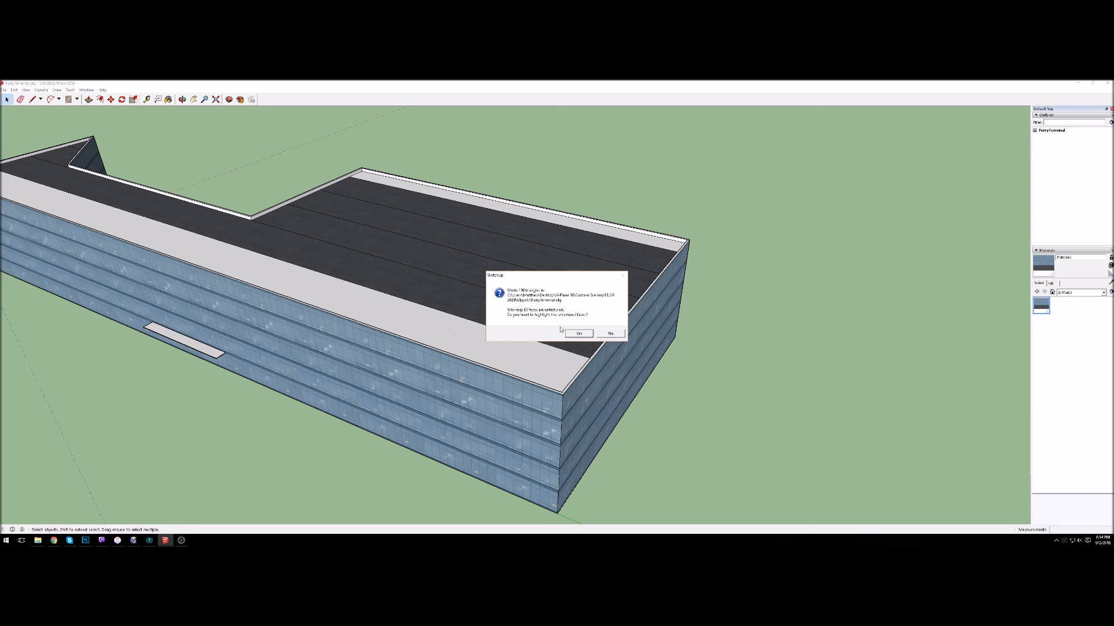
pyautogui.click(579, 334)
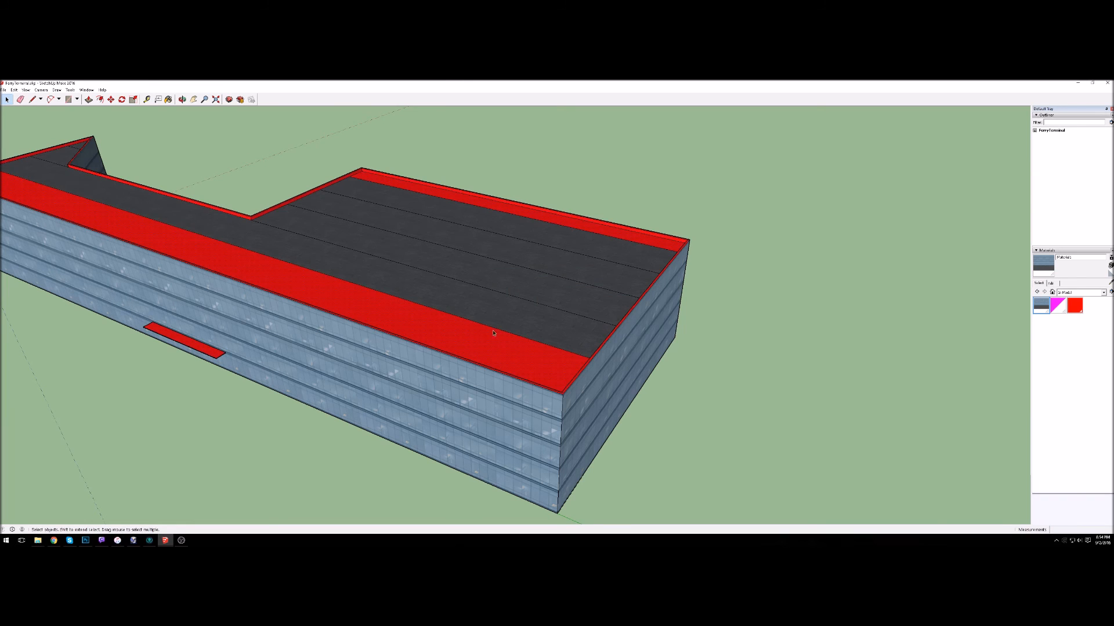
pyautogui.moveTo(580, 301); pyautogui.dragTo(458, 322, button='middle')
pyautogui.scroll(4, 544, 217)
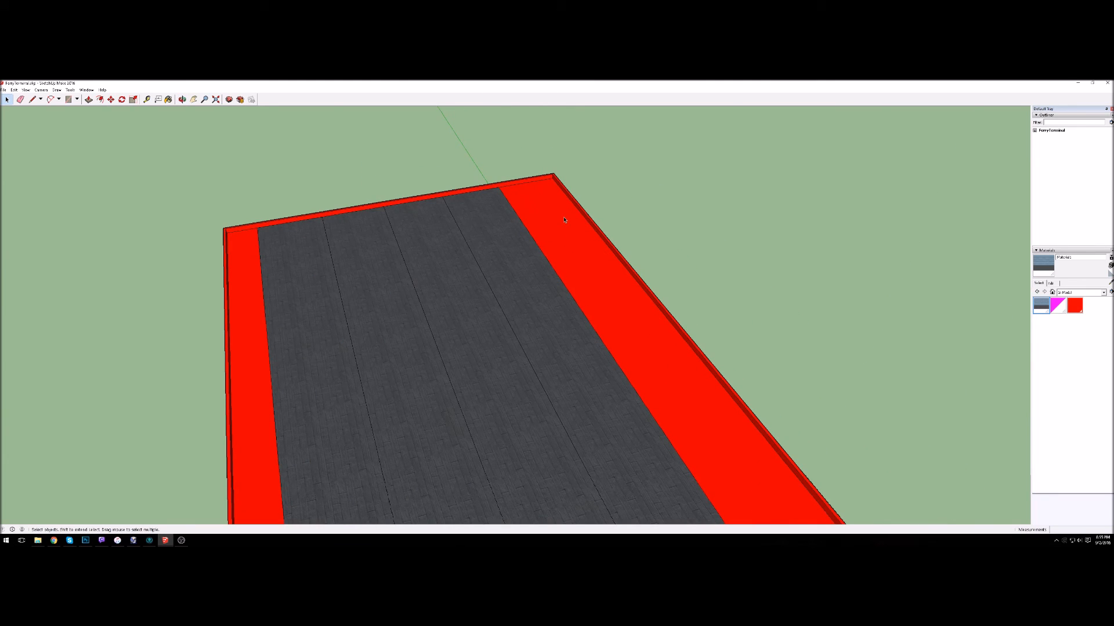
# - Switch the untextured-face highlighting off and back on while examining the bare roof strips and parapet edges
pyautogui.hotkey('ctrl', 'z')
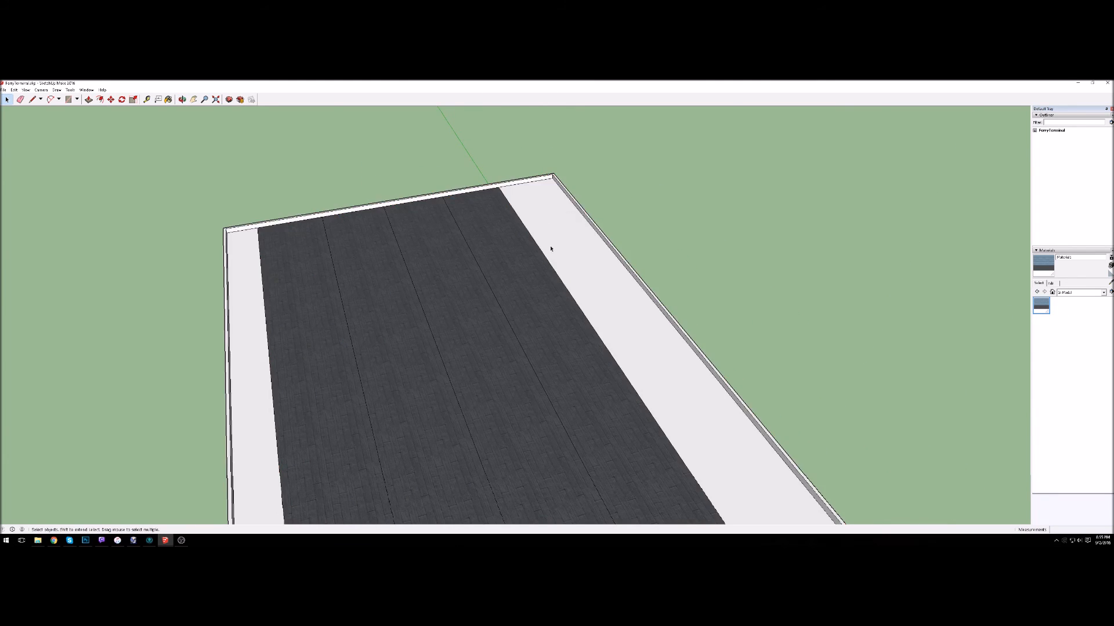
pyautogui.scroll(2, 546, 187)
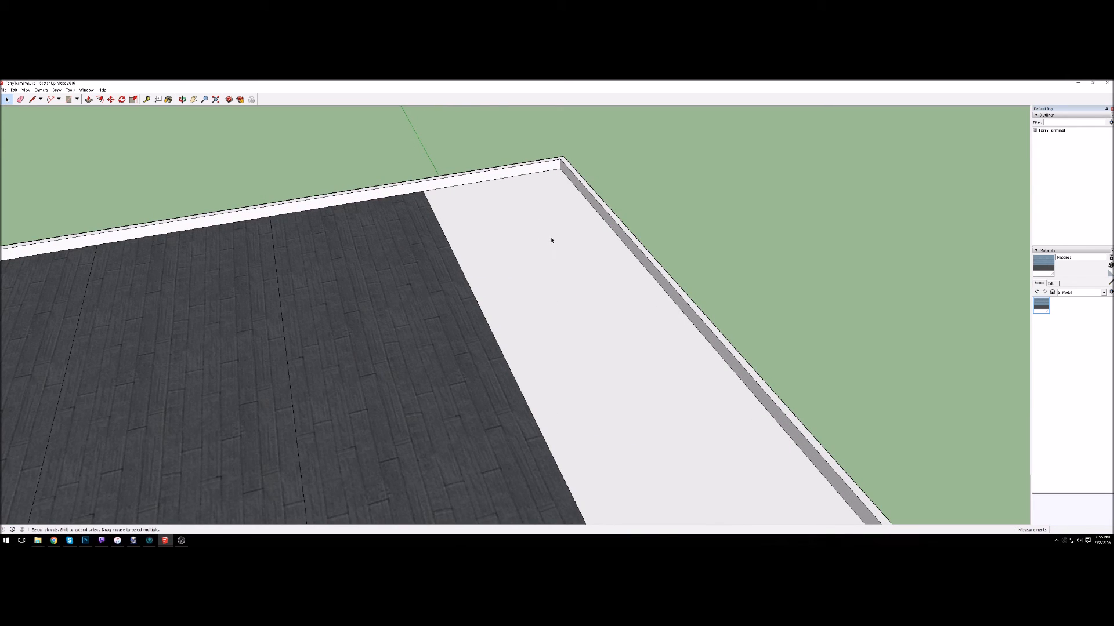
pyautogui.scroll(-3, 552, 240)
pyautogui.moveTo(464, 221); pyautogui.dragTo(544, 246, button='middle')
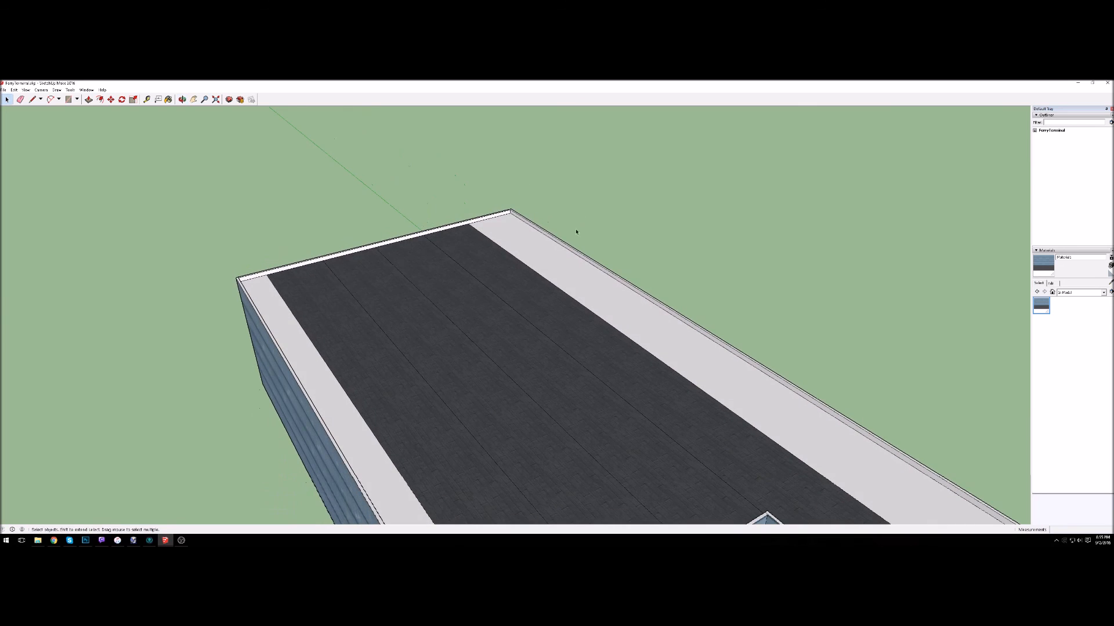
pyautogui.scroll(2, 510, 223)
pyautogui.hotkey('ctrl', 'z')
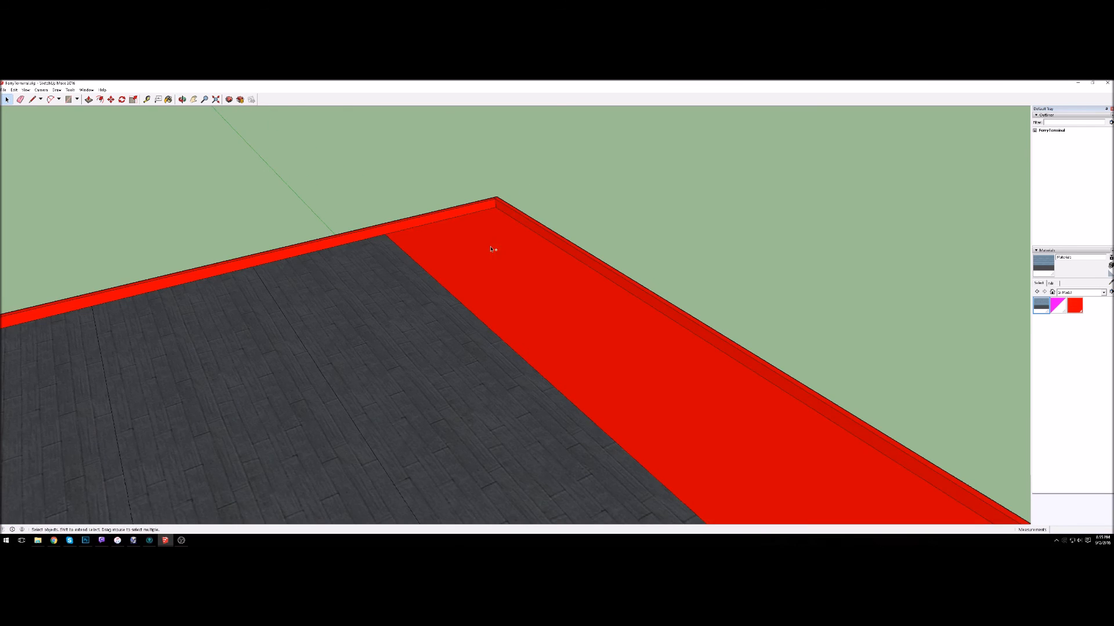
pyautogui.scroll(-5, 486, 270)
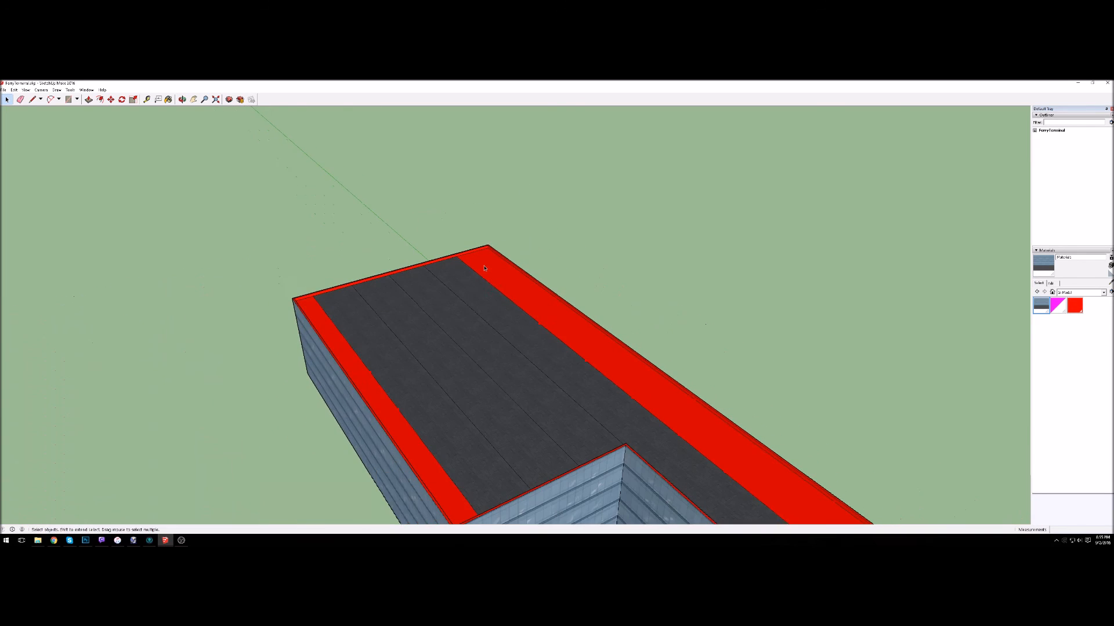
pyautogui.scroll(5, 489, 269)
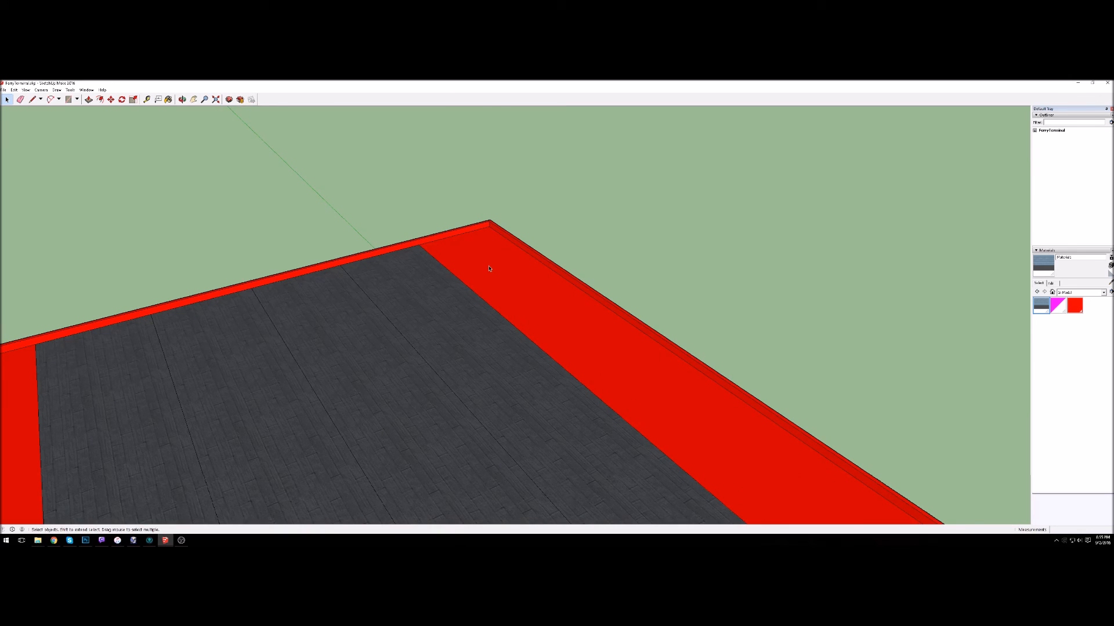
pyautogui.scroll(-4, 489, 269)
pyautogui.scroll(2, 490, 268)
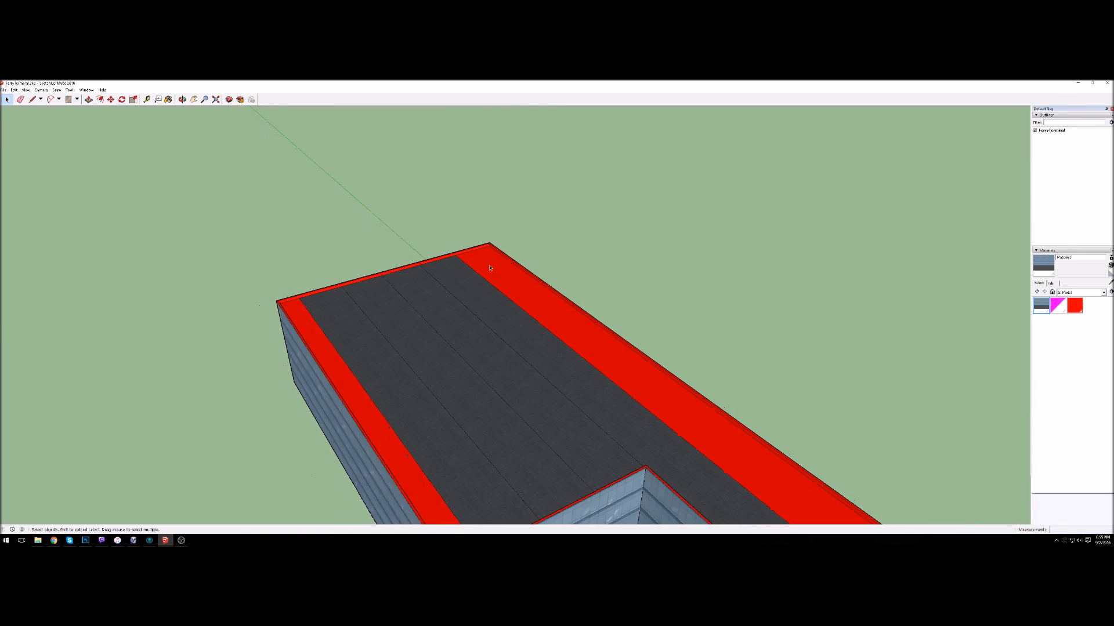
# - Copy the outermost textured roof strip from its end corner to the parapet corner, covering the wide untextured strip along the long edge
pyautogui.scroll(3, 489, 268)
pyautogui.press('m')
pyautogui.press('ctrl')
pyautogui.click(420, 246)
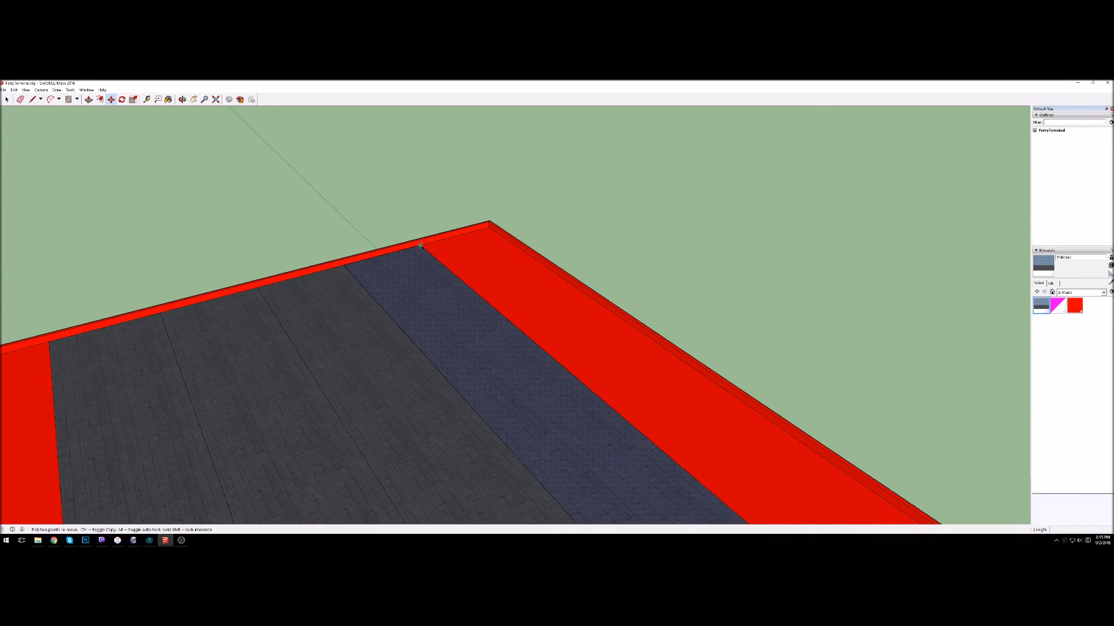
pyautogui.click(490, 228)
pyautogui.press('space')
pyautogui.click(552, 196)
pyautogui.scroll(-4, 402, 252)
pyautogui.moveTo(415, 266); pyautogui.dragTo(484, 261, button='middle')
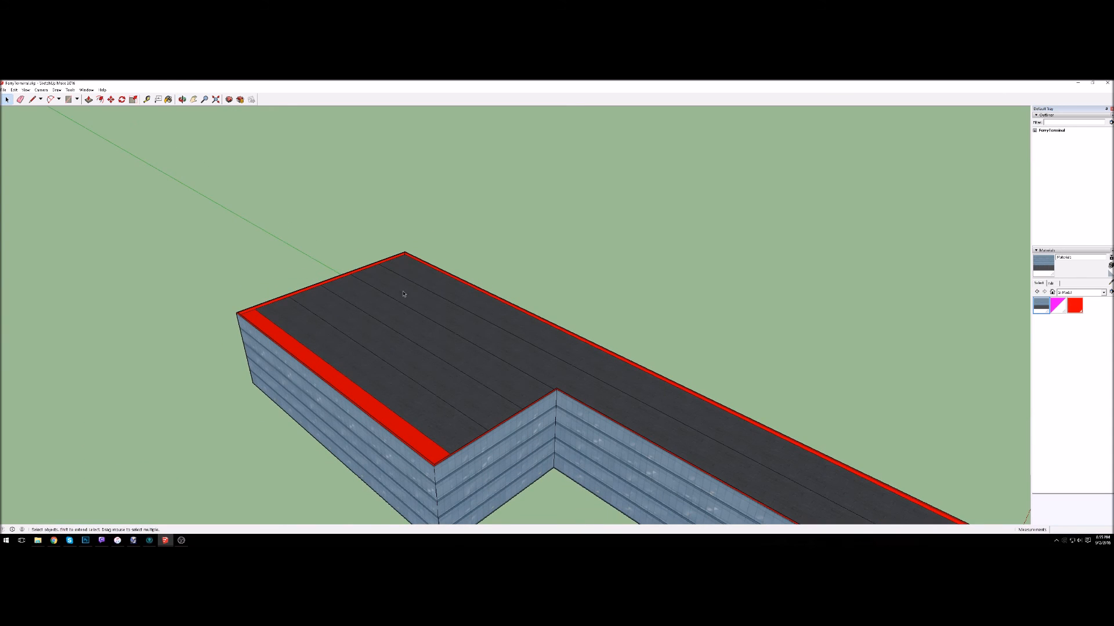
# - Delete the magenta and red highlight materials, replacing their uses with the default material
pyautogui.rightClick(1058, 307)
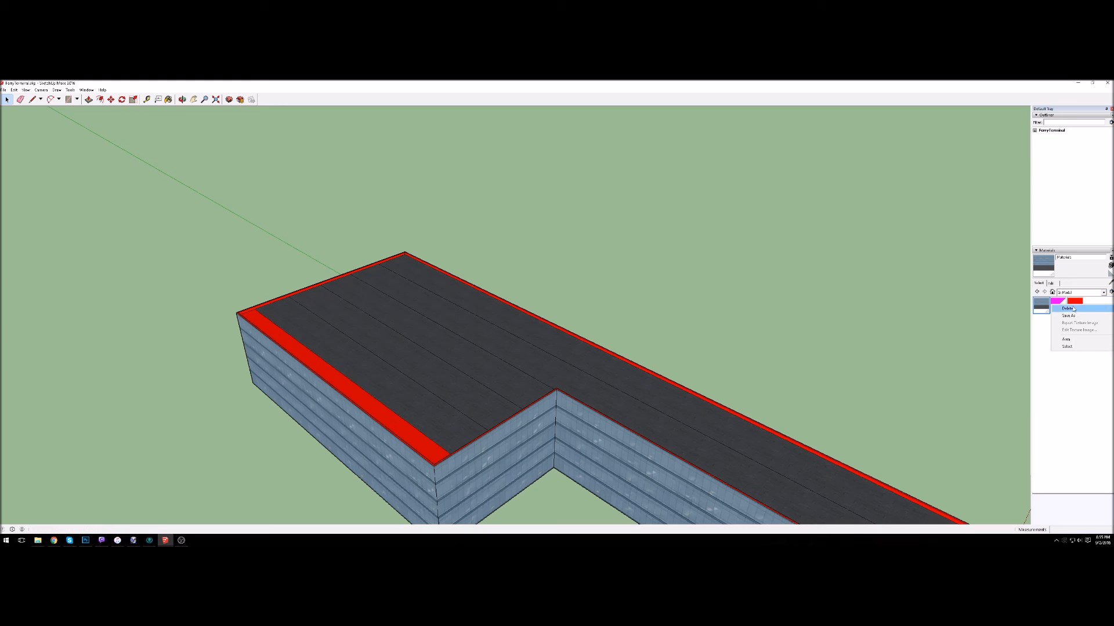
pyautogui.click(1073, 309)
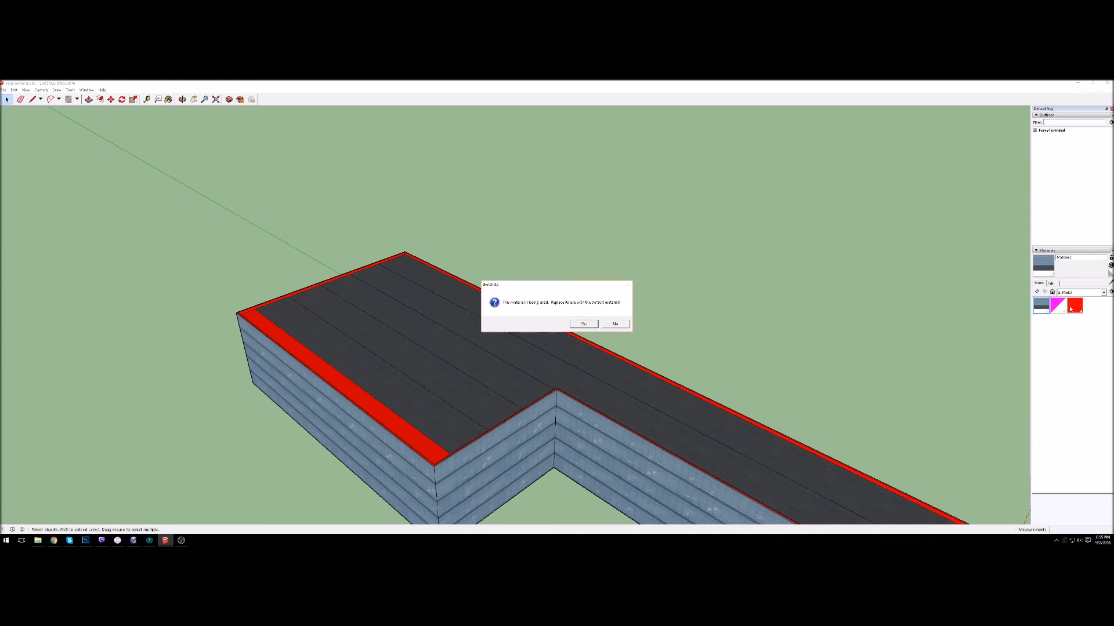
pyautogui.click(584, 324)
pyautogui.rightClick(1051, 303)
pyautogui.click(1066, 309)
pyautogui.click(584, 324)
# - Check the textured building from all around and export it again as the X-Plane object FerryTerminal.obj
pyautogui.moveTo(408, 286); pyautogui.dragTo(739, 304, button='middle')
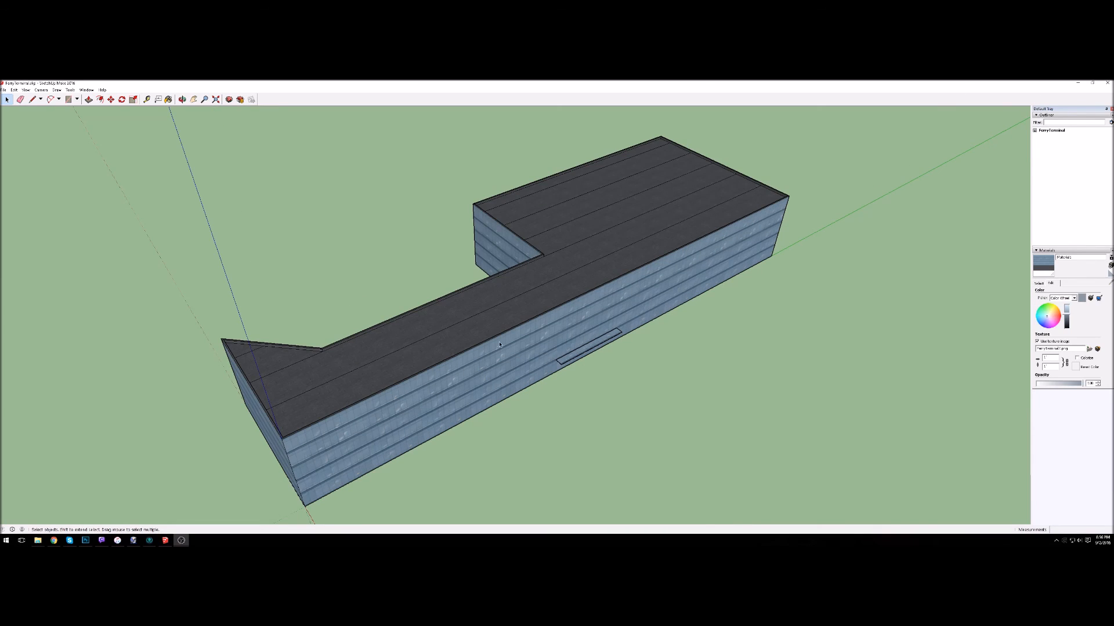
pyautogui.moveTo(500, 345); pyautogui.dragTo(659, 286, button='middle')
pyautogui.scroll(4, 339, 325)
pyautogui.scroll(-3, 336, 326)
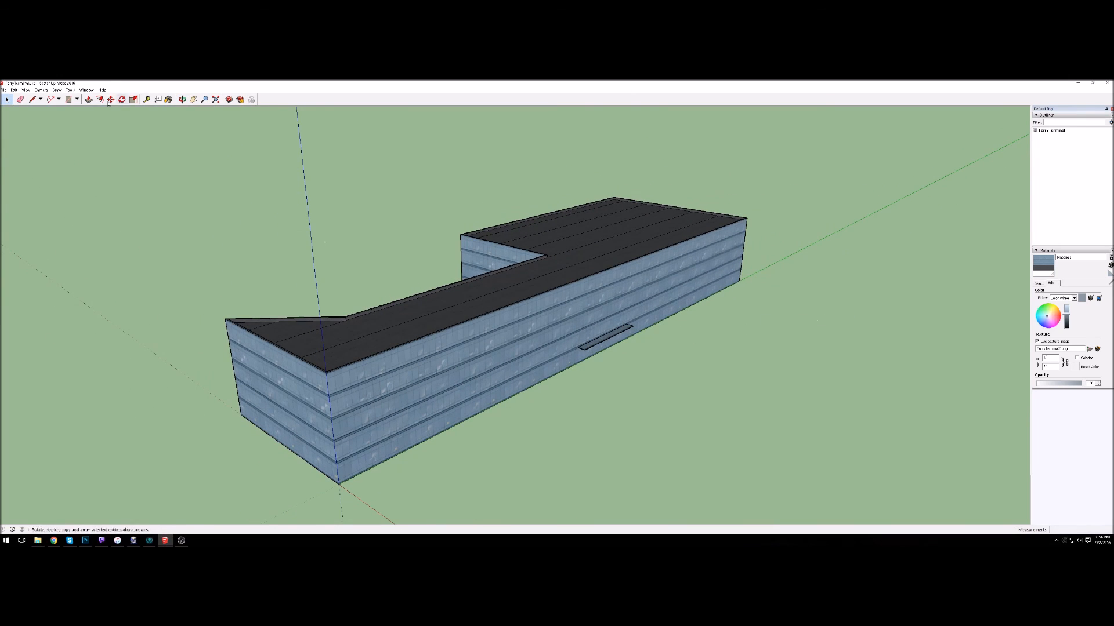
pyautogui.click(4, 90)
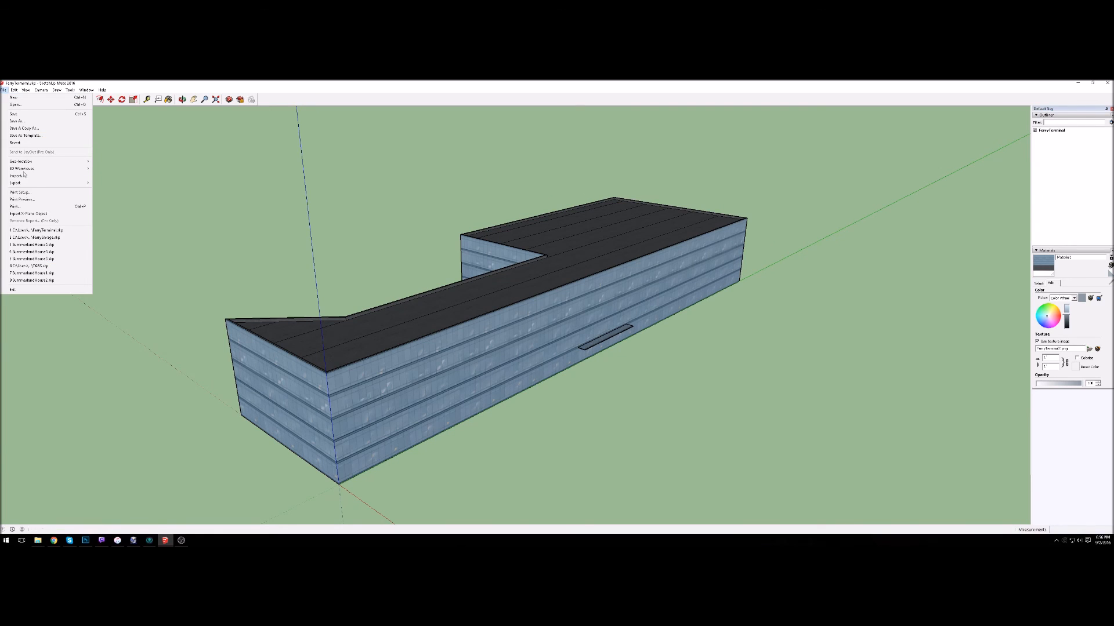
pyautogui.click(38, 214)
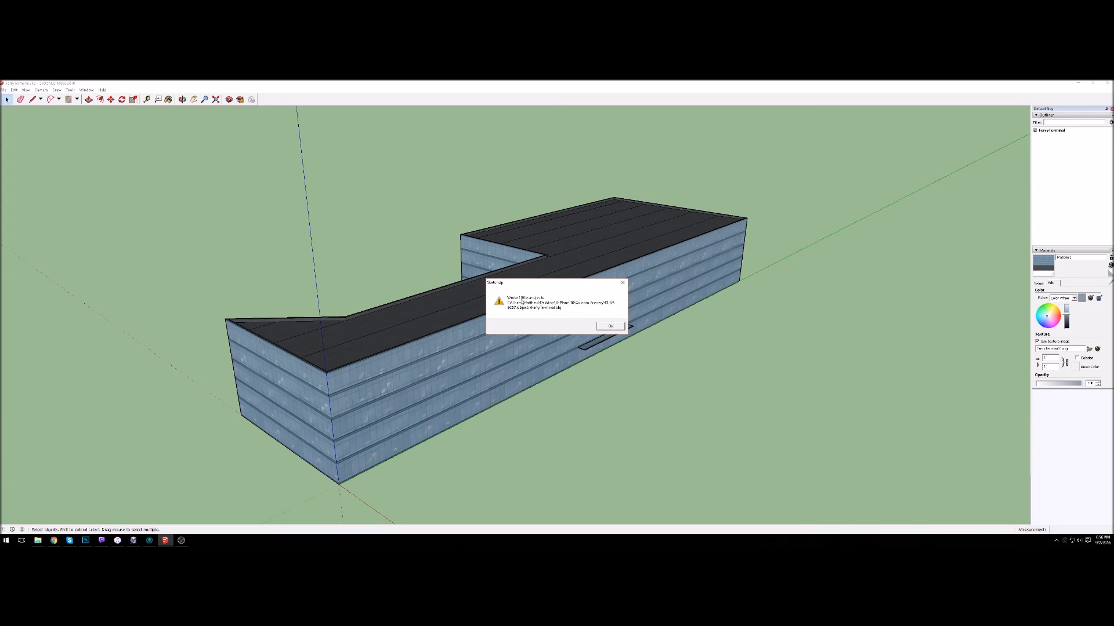
pyautogui.click(610, 328)
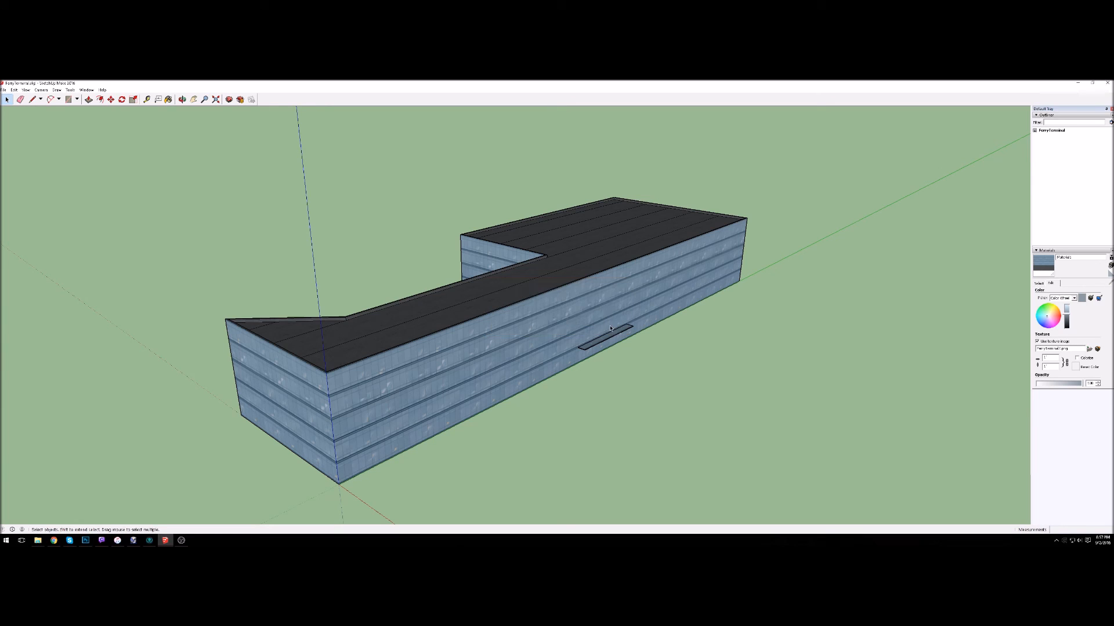
# - Switch to File Explorer and bring up the Objects folder containing the exported FerryTerminal.obj
pyautogui.moveTo(38, 540)
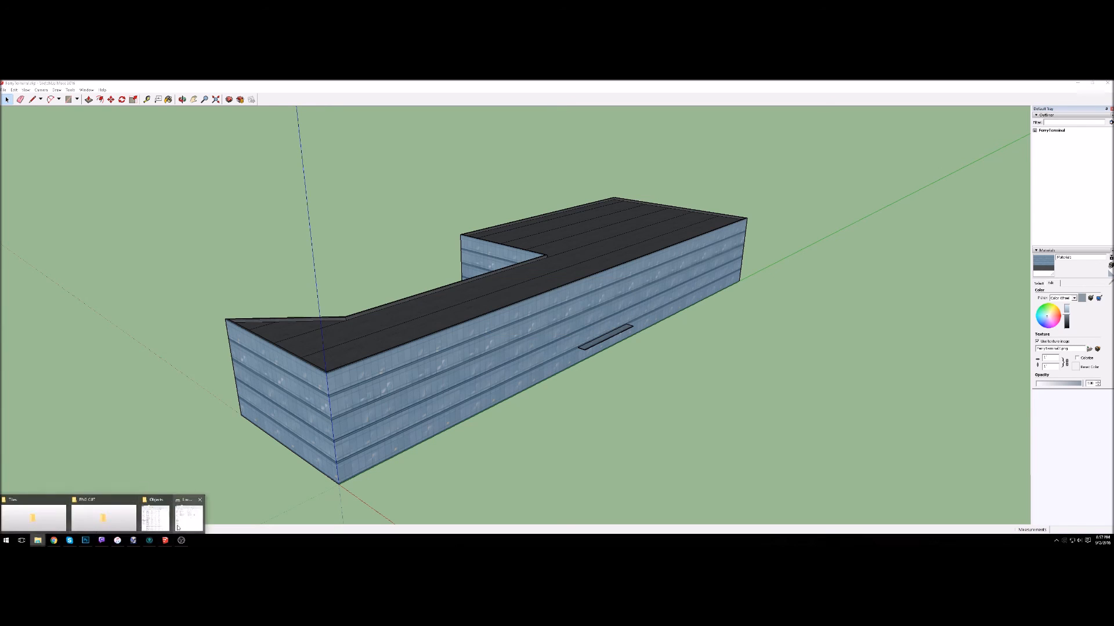
pyautogui.click(168, 513)
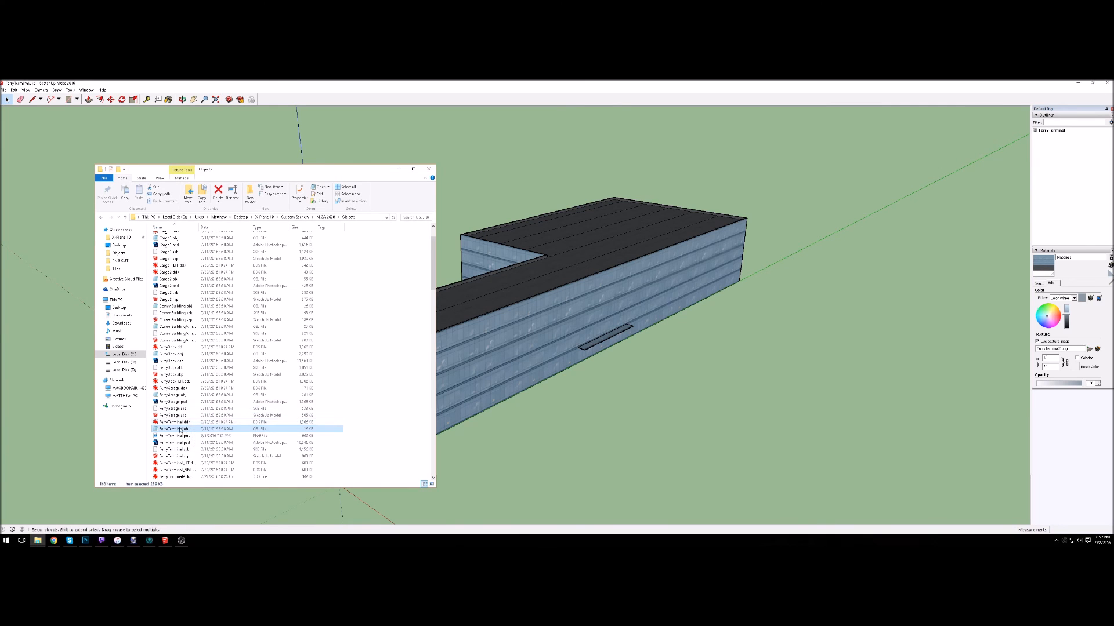